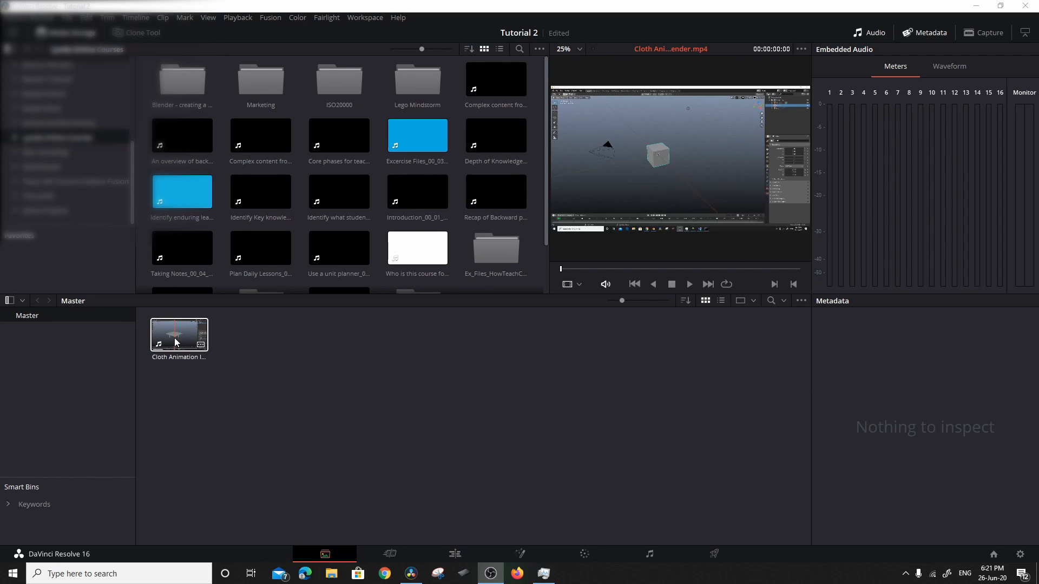
Step: Review the project's timeline resolution and frame rate settings, leaving them as they are
click(1020, 556)
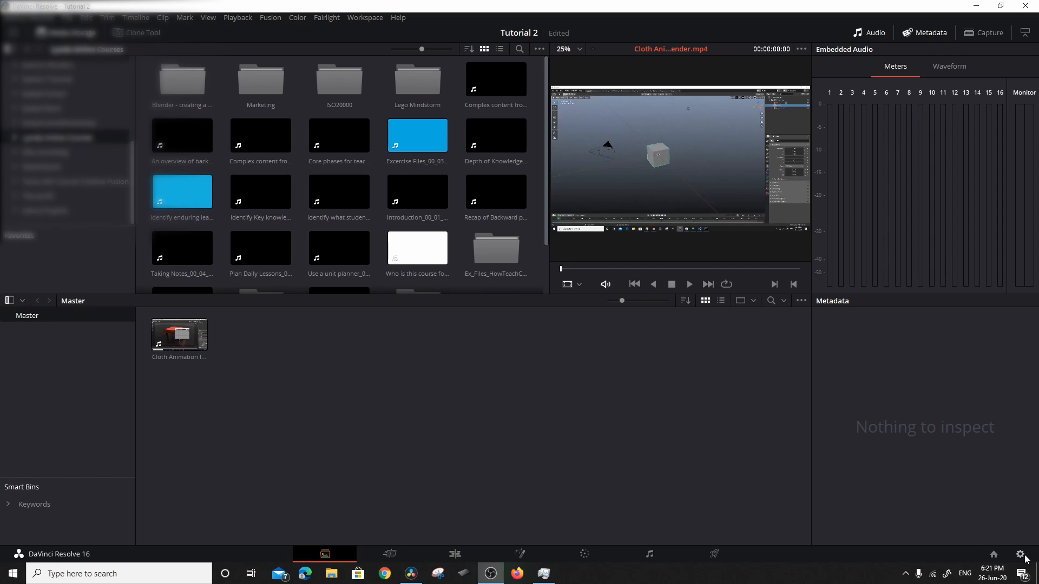
click(1020, 556)
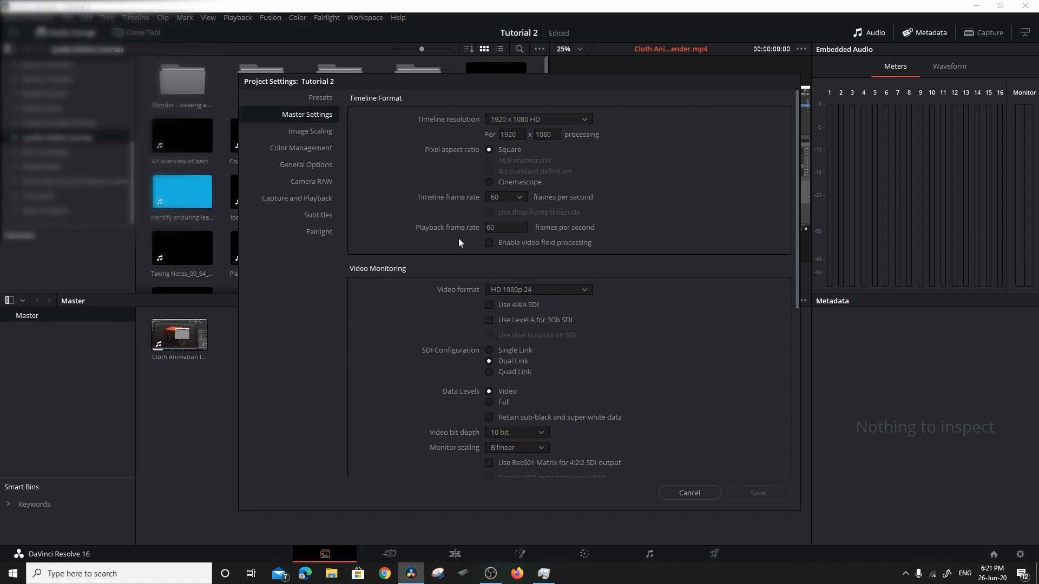
click(689, 492)
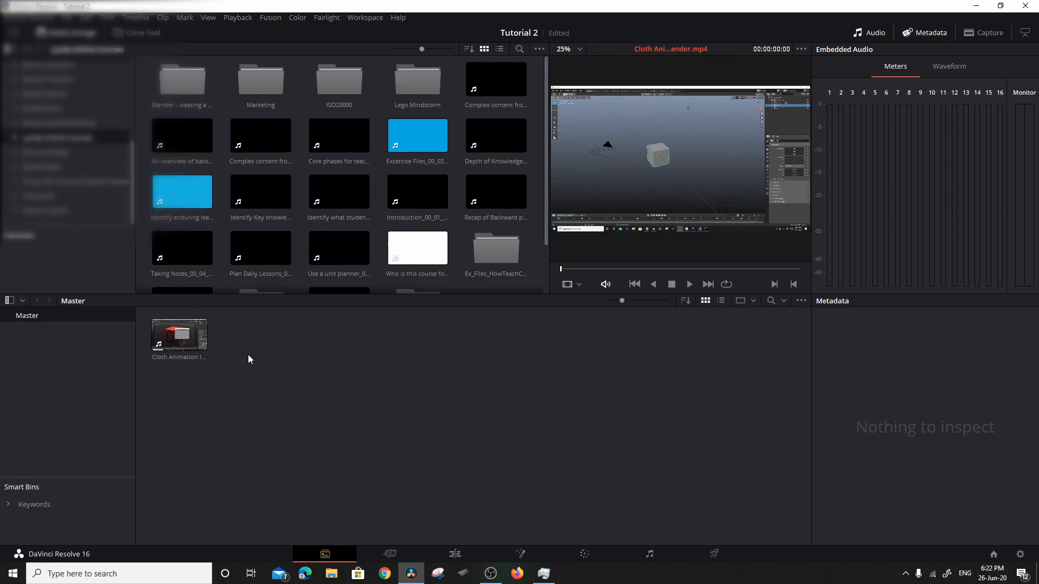
Step: Take a look at the Cut page and finish on the Edit page
click(455, 555)
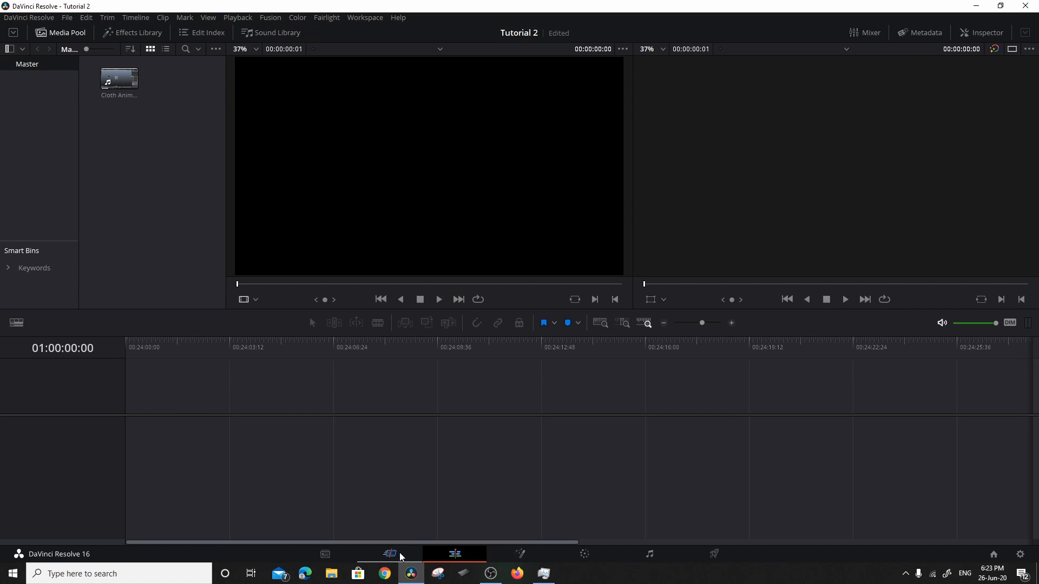
click(401, 557)
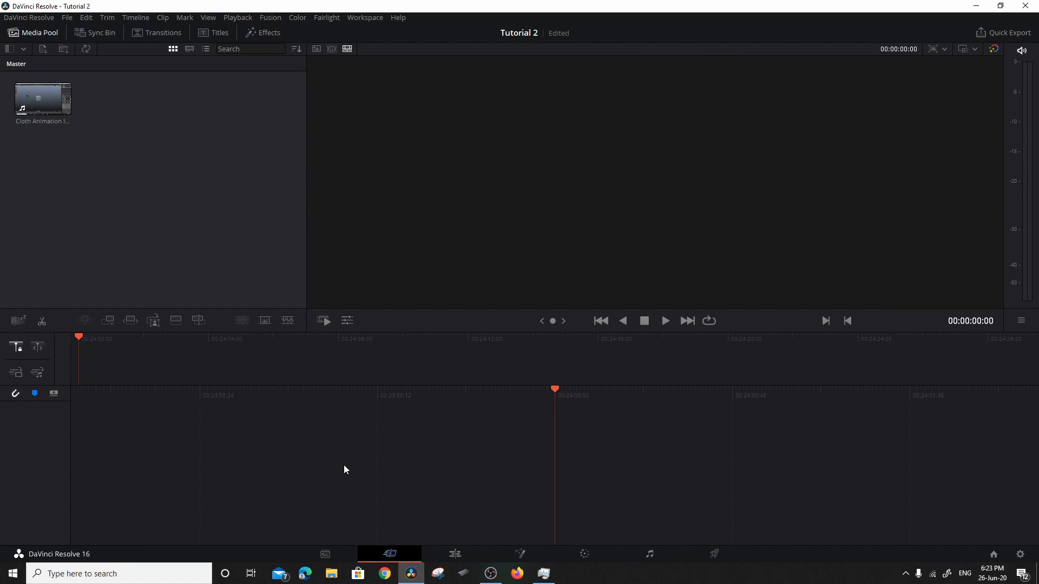
click(48, 88)
click(454, 553)
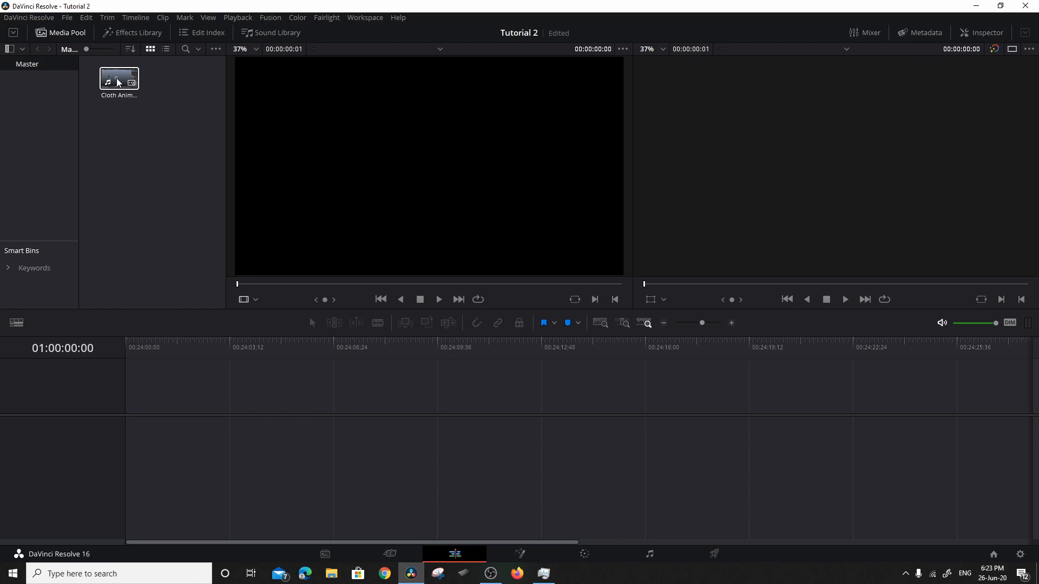
Step: Place the Cloth Animation clip at the start of the empty timeline
drag(117, 82, 212, 258)
drag(218, 395, 130, 418)
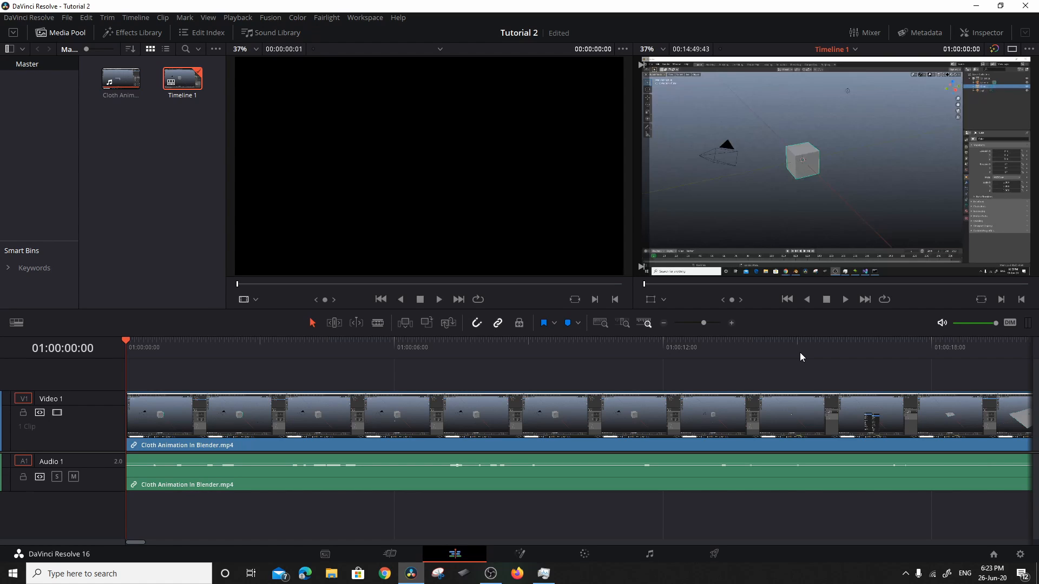
Step: Delete the clip from the timeline and remove Timeline 1 from the media pool
click(579, 425)
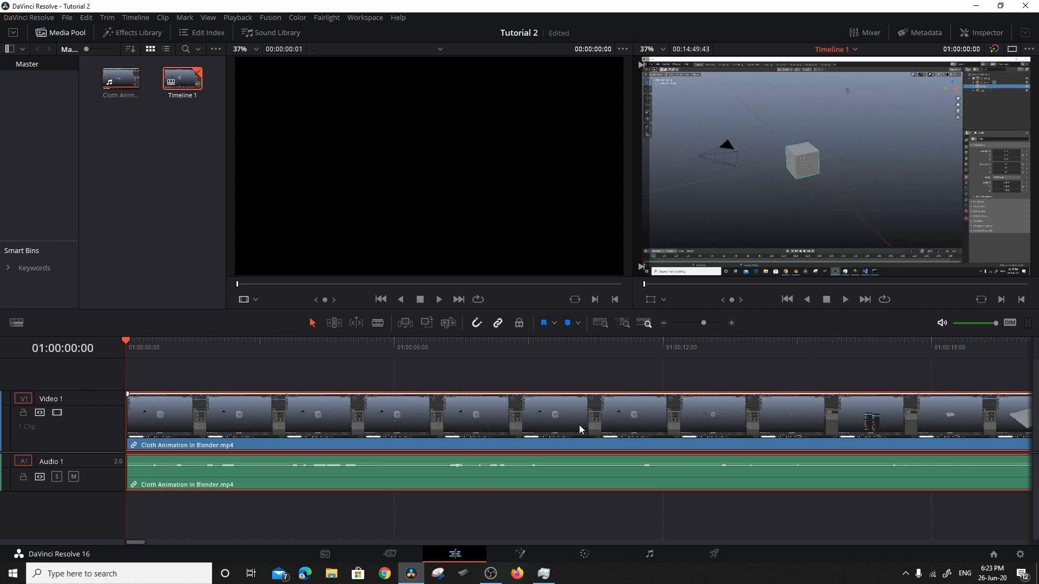
double_click(579, 424)
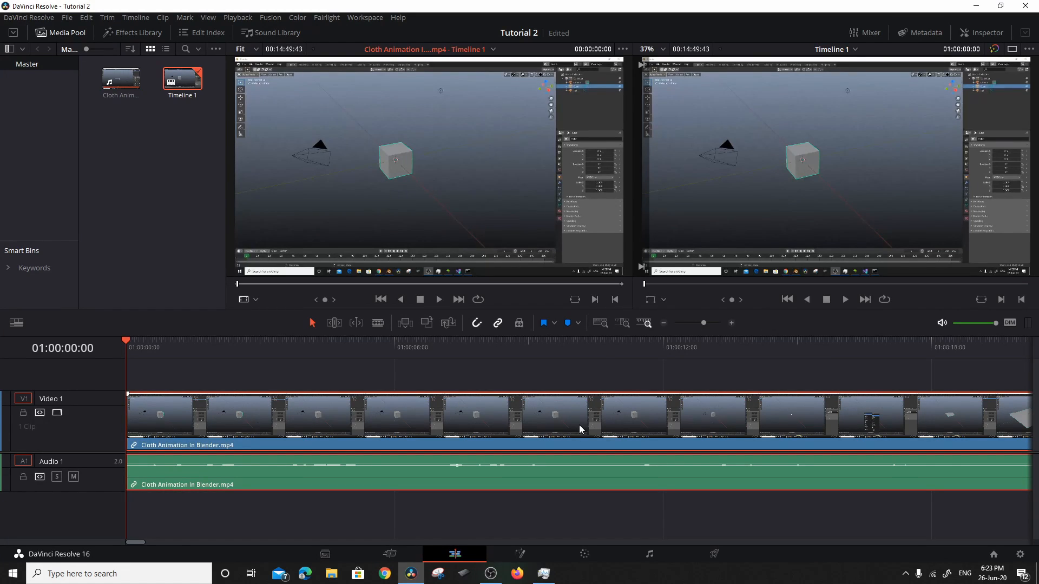
click(438, 426)
key(Delete)
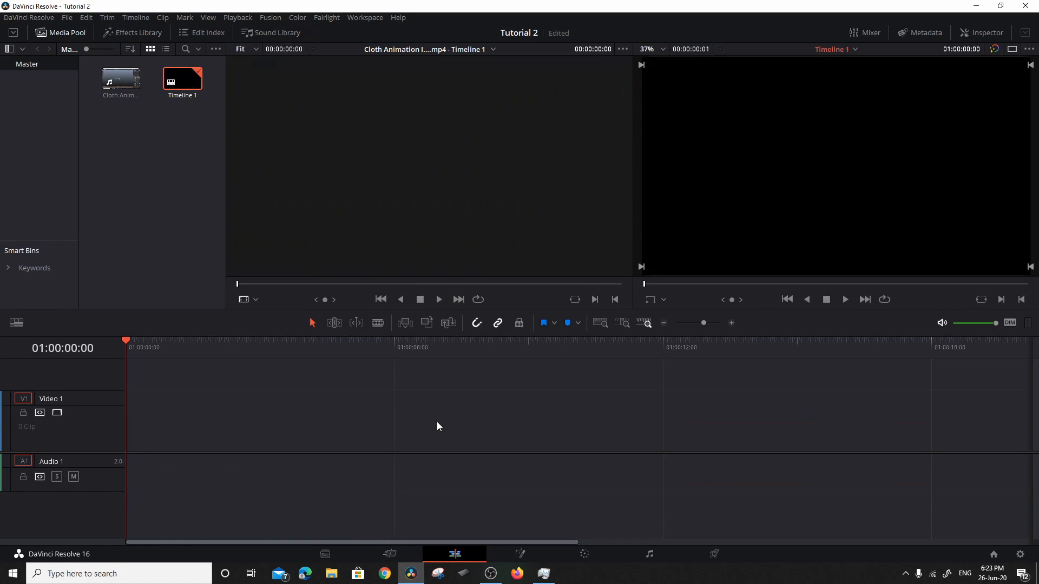
right_click(189, 76)
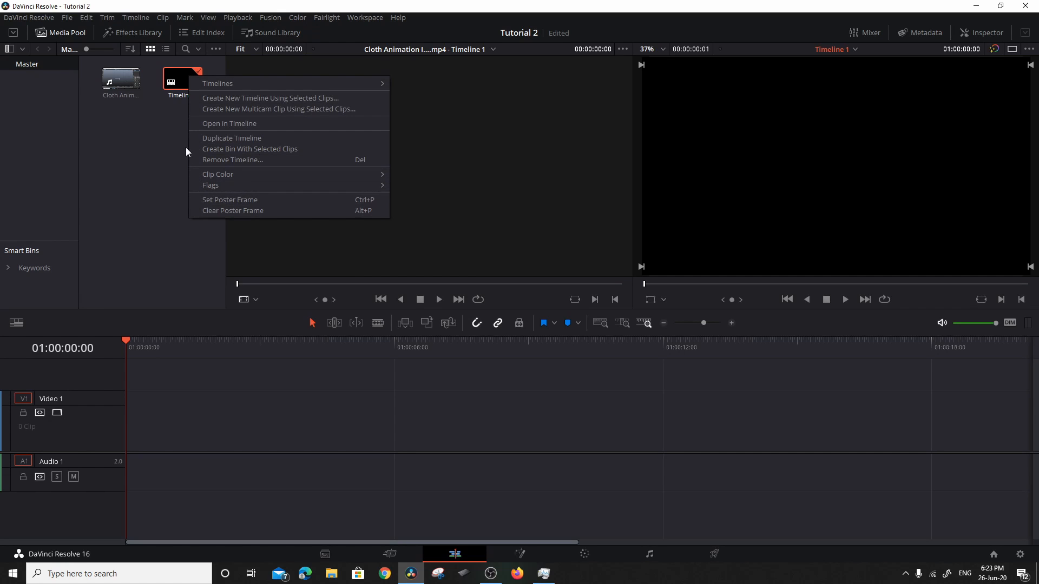
click(215, 159)
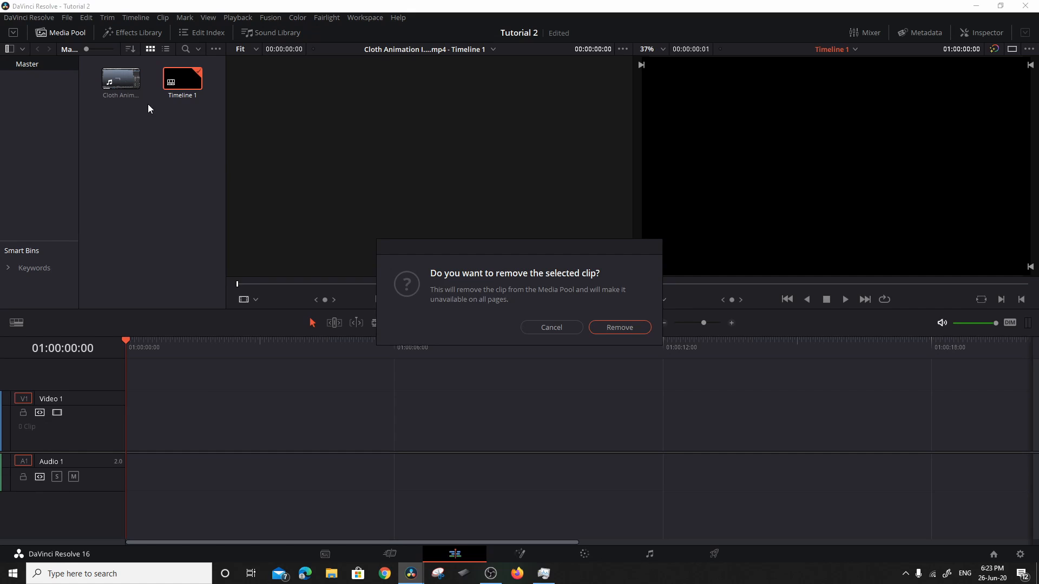
click(624, 327)
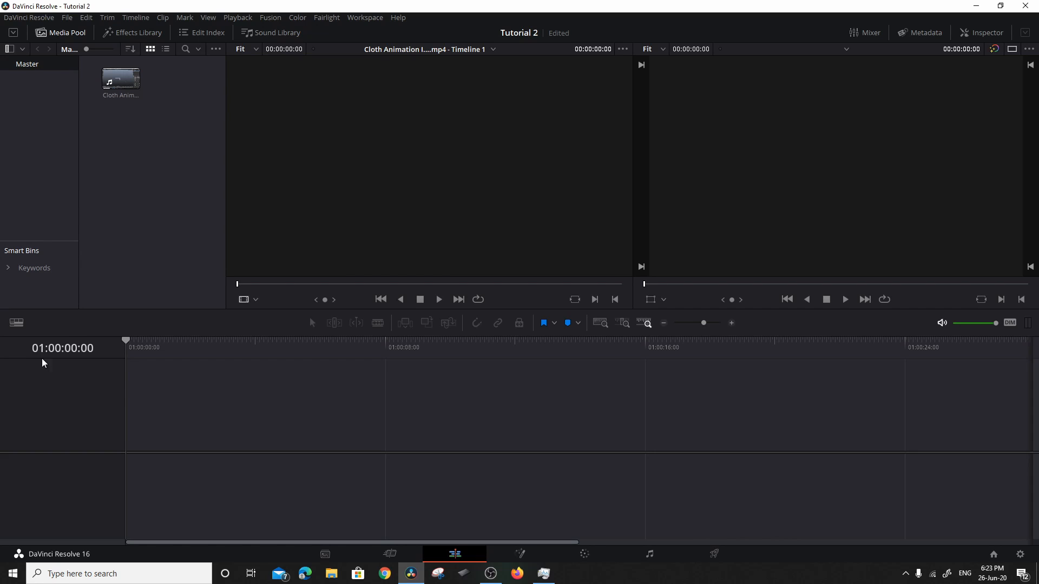
Step: Create a new timeline from the Cloth Animation clip, named Tutorial, with the start timecode 00:00:00:00
click(119, 77)
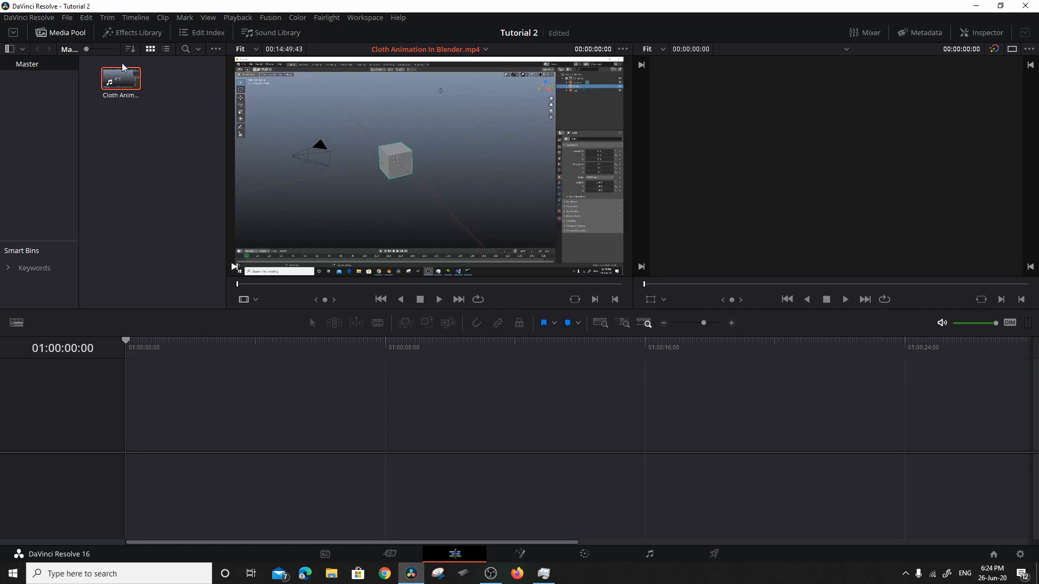
right_click(120, 77)
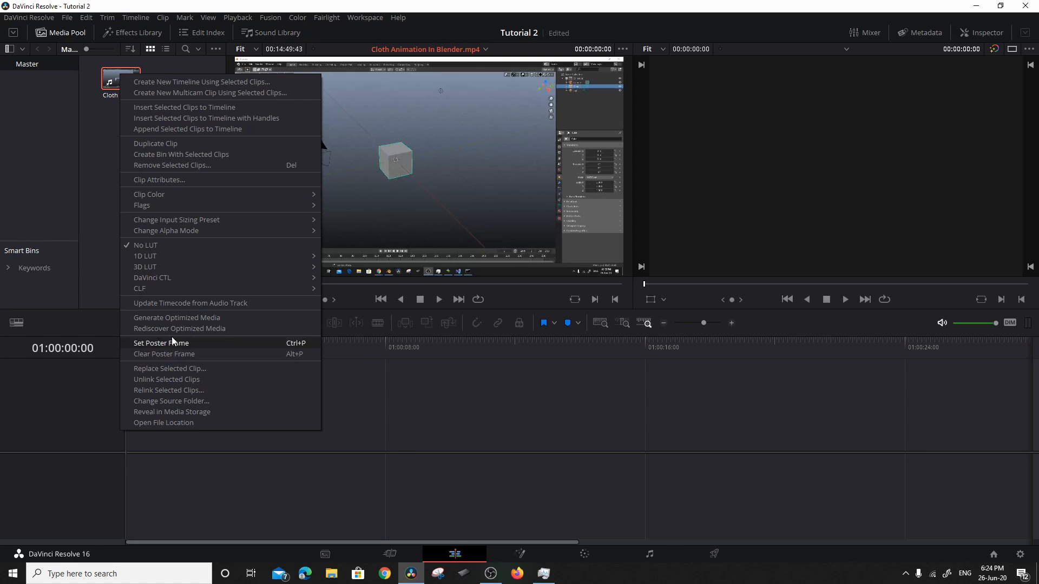
mouse_move(172, 194)
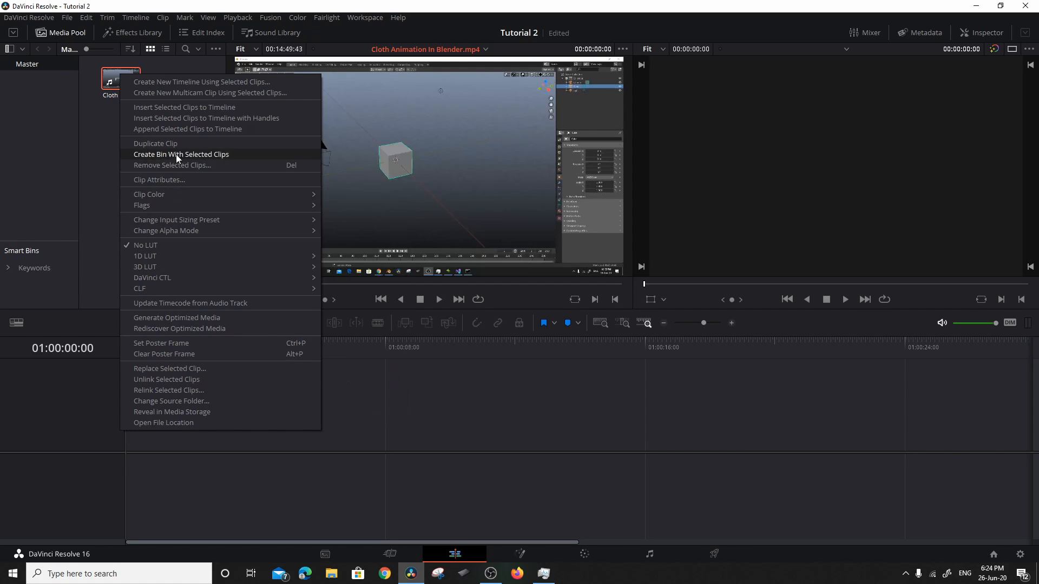
click(193, 82)
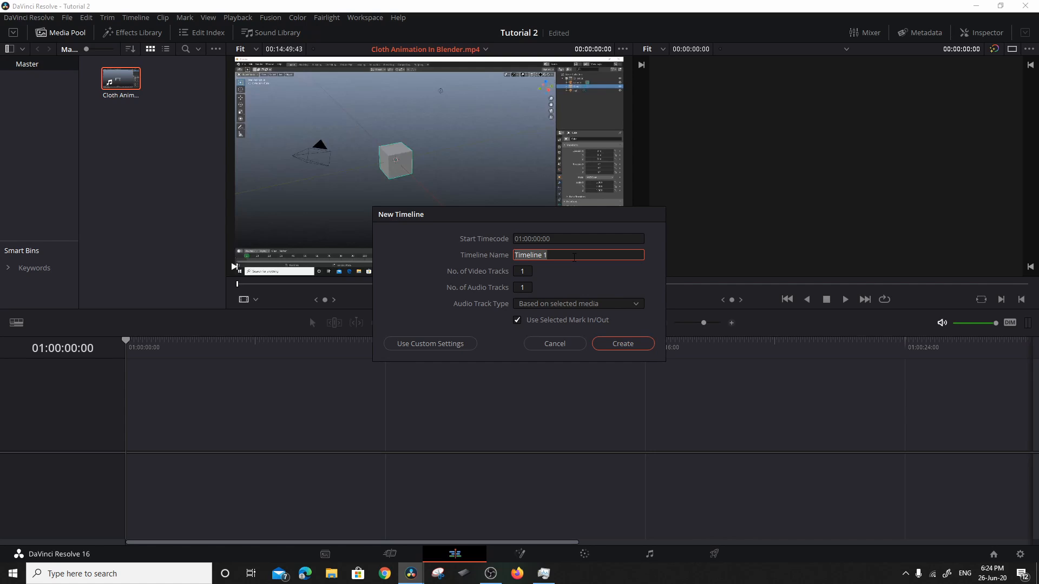
text(Tutorial)
click(524, 238)
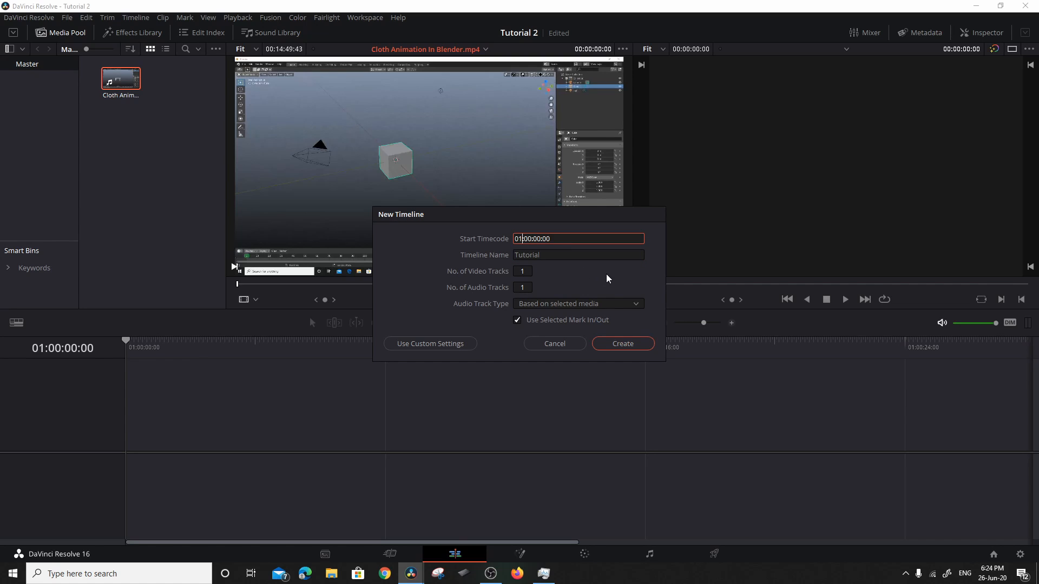
key(BackSpace)
text(0)
click(631, 348)
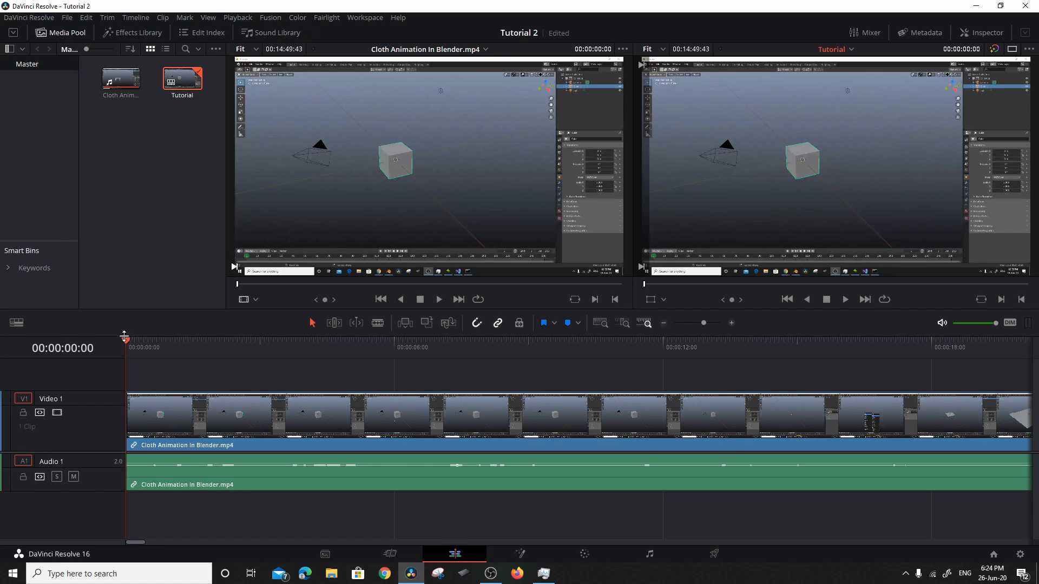
Step: Scrub through the timeline and return to its start, and compare the single and dual viewer layouts, ending on dual
drag(126, 341, 965, 341)
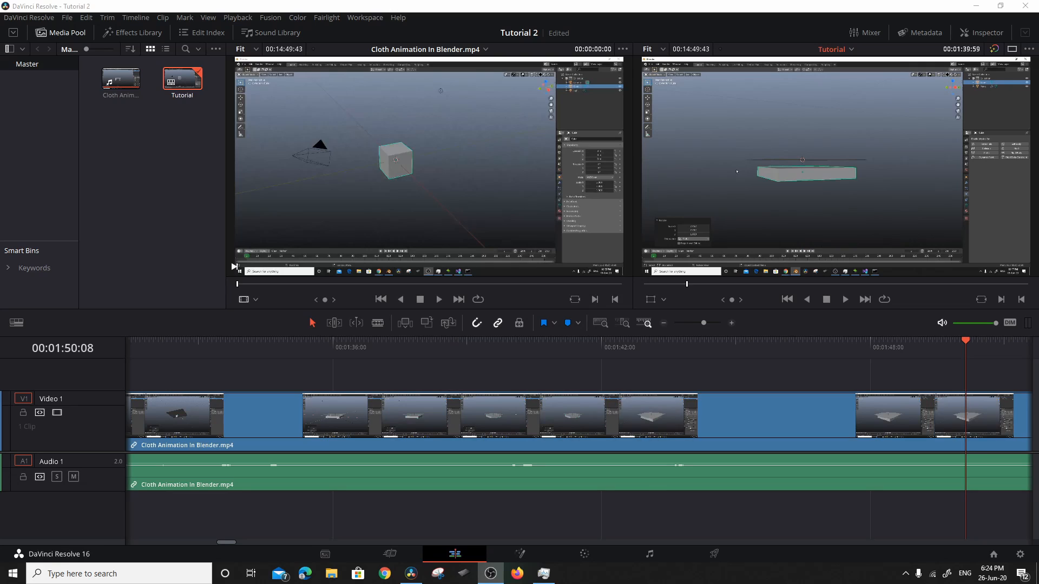
key(Home)
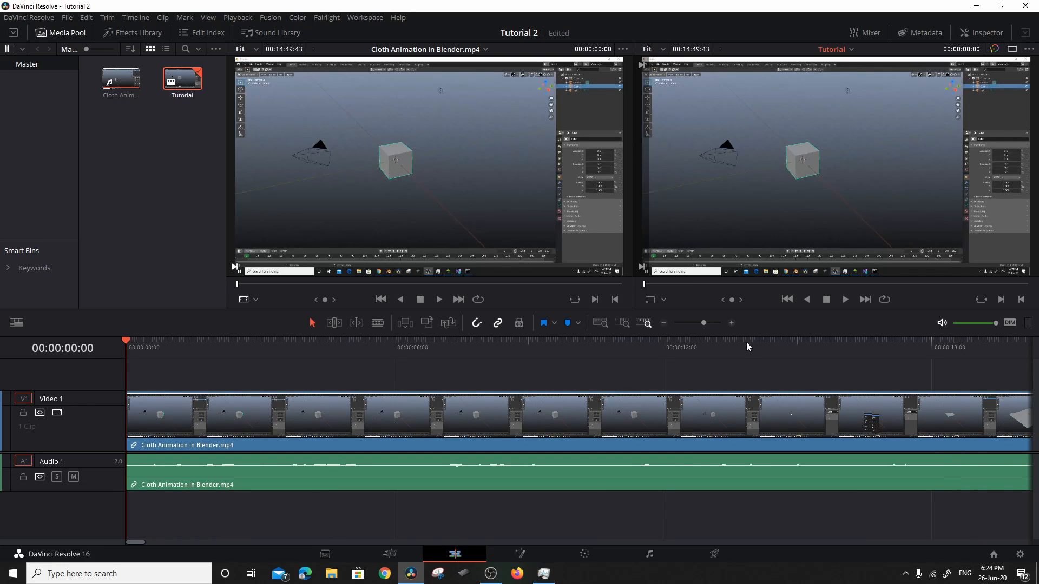
click(1011, 50)
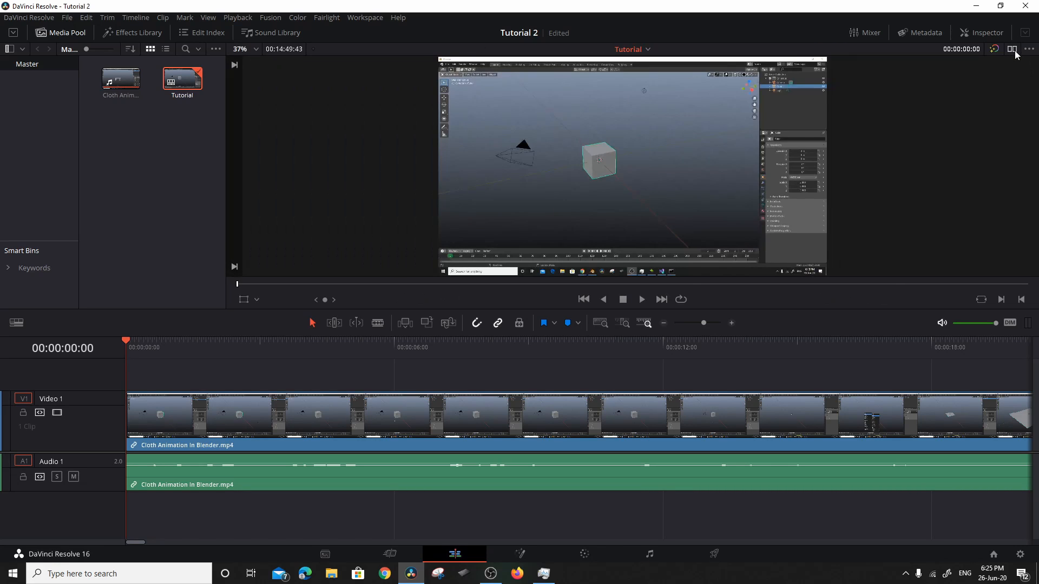
click(1013, 50)
click(1014, 50)
click(1013, 50)
click(1012, 50)
click(1012, 50)
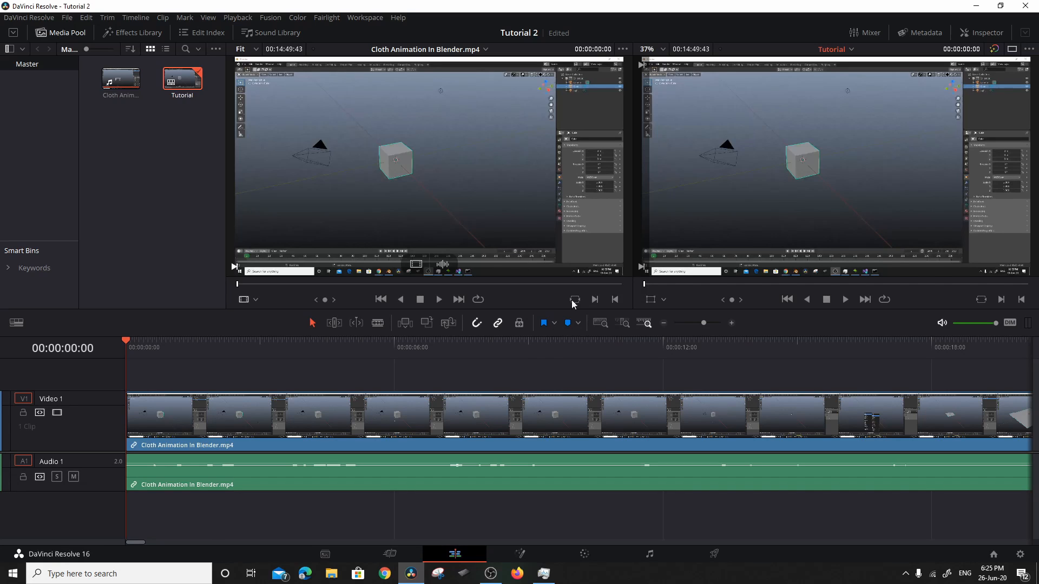
Step: Play the opening seconds of the Tutorial timeline, return to the start, and play them again before pausing
key(space)
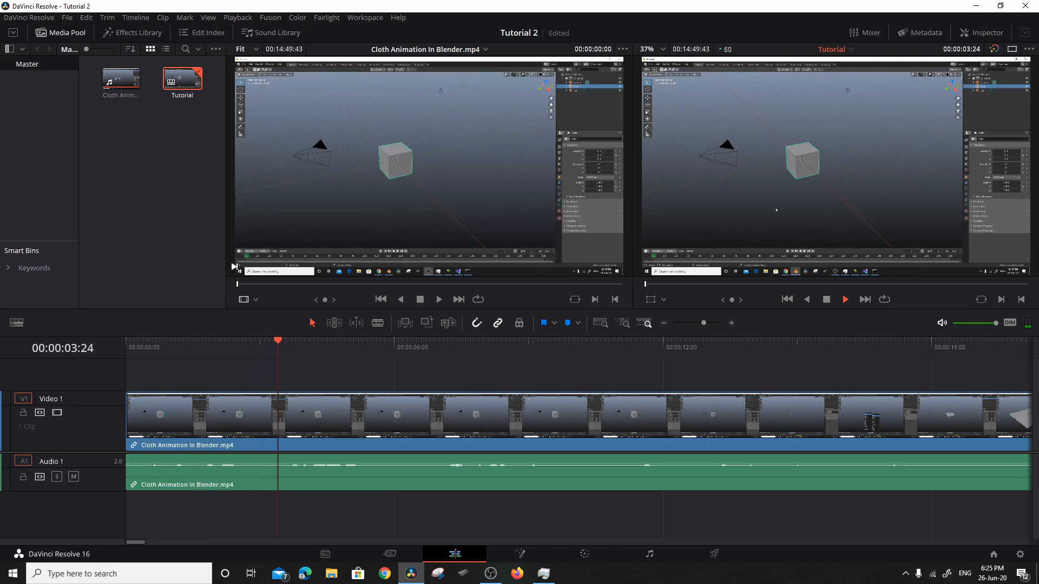
key(space)
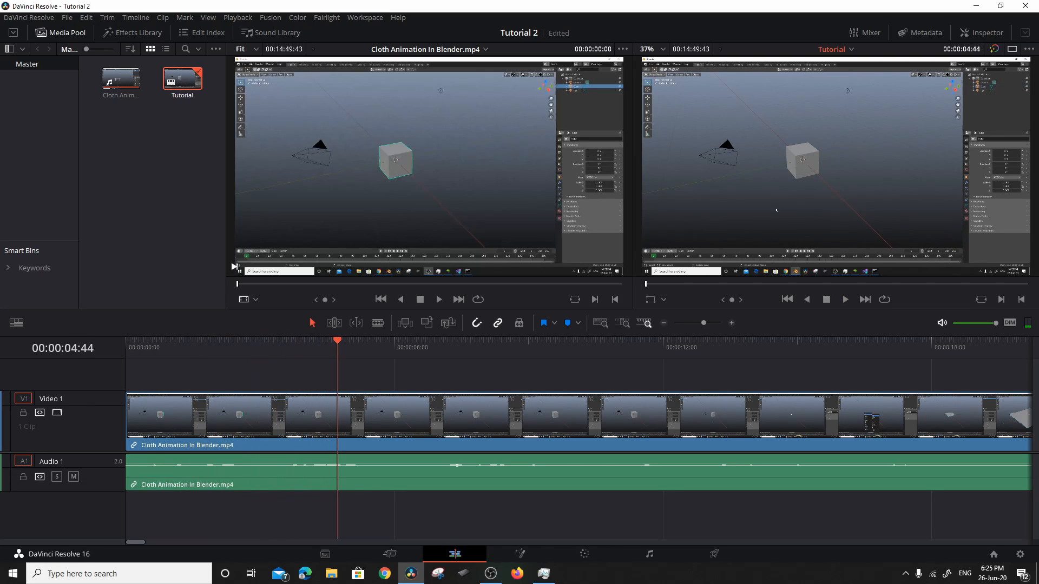
key(alt+Tab)
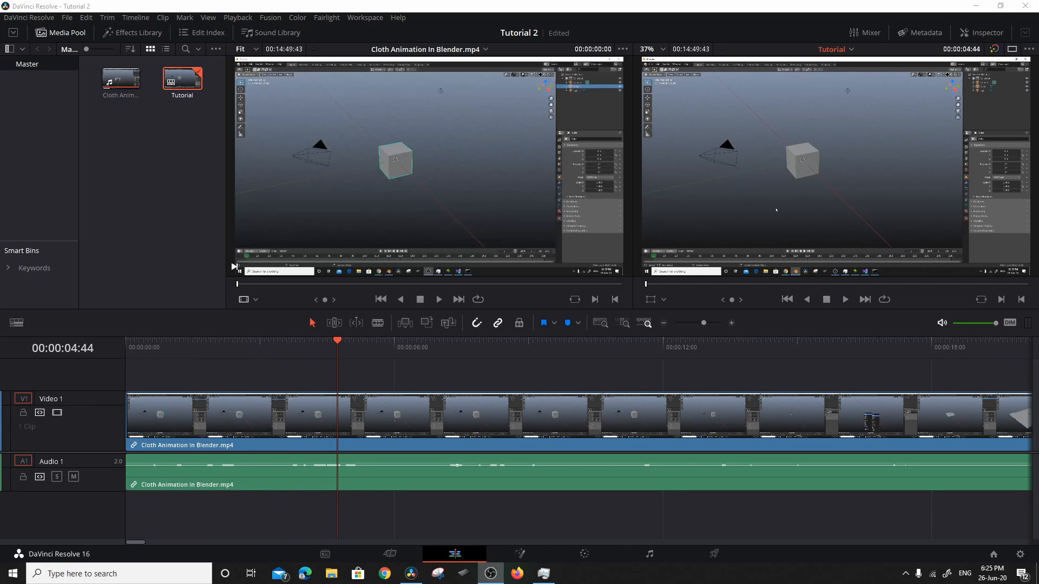
click(460, 339)
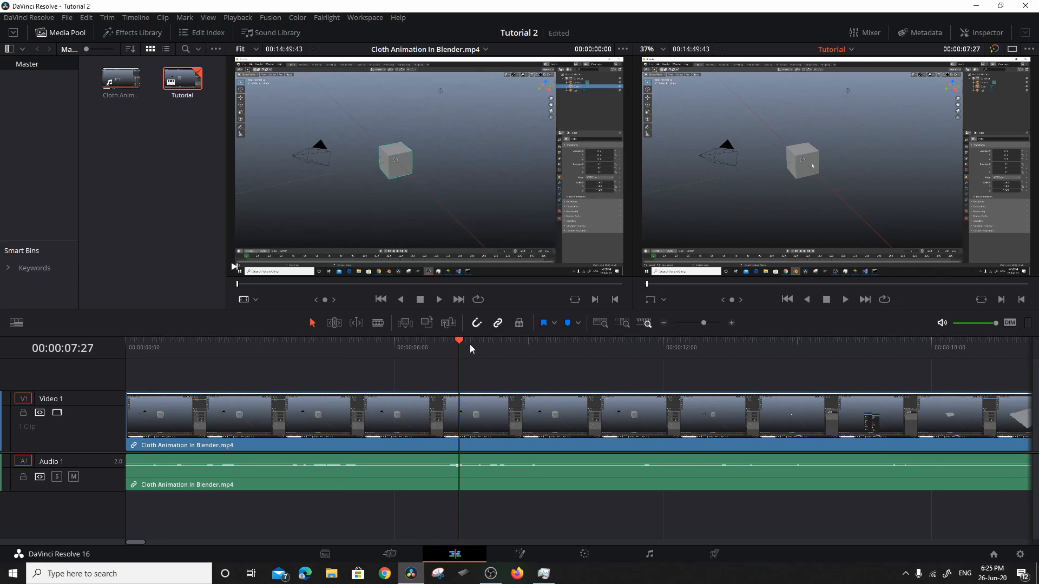
key(Home)
key(space)
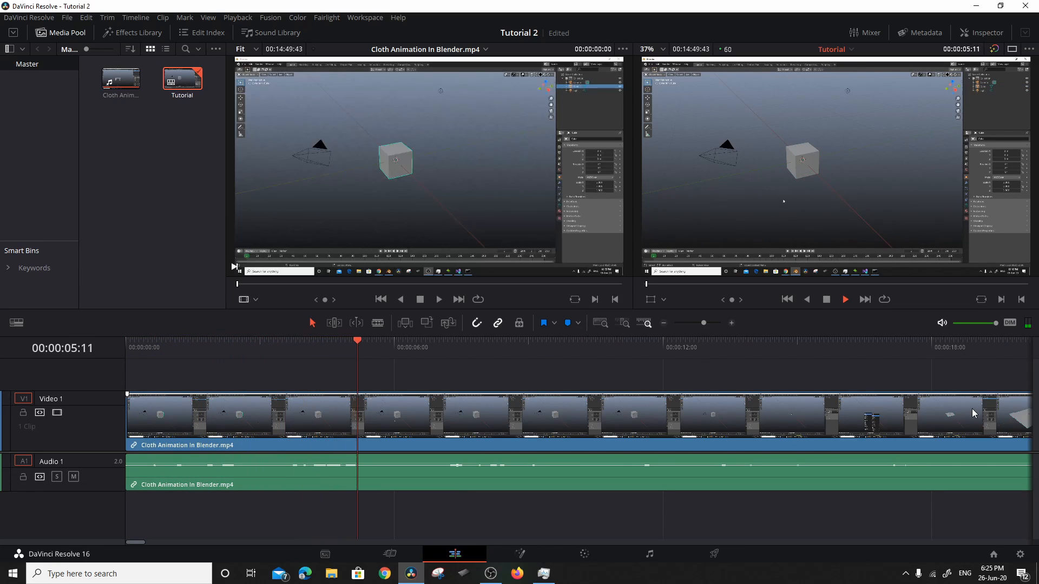
key(space)
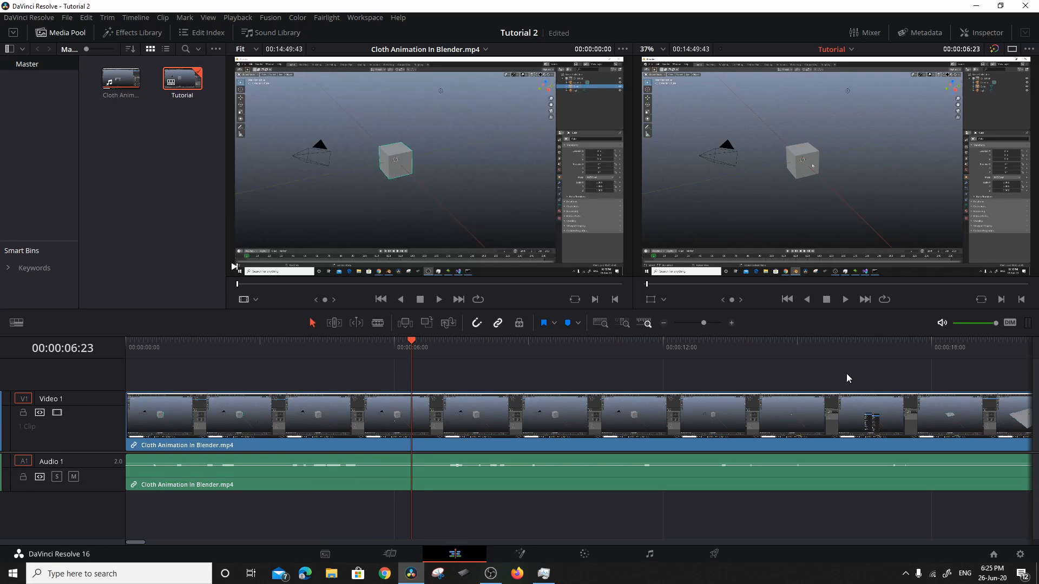
Step: Shuttle the playhead back and add a blue timeline marker at 00:00:05:53
key(j)
key(l)
key(m)
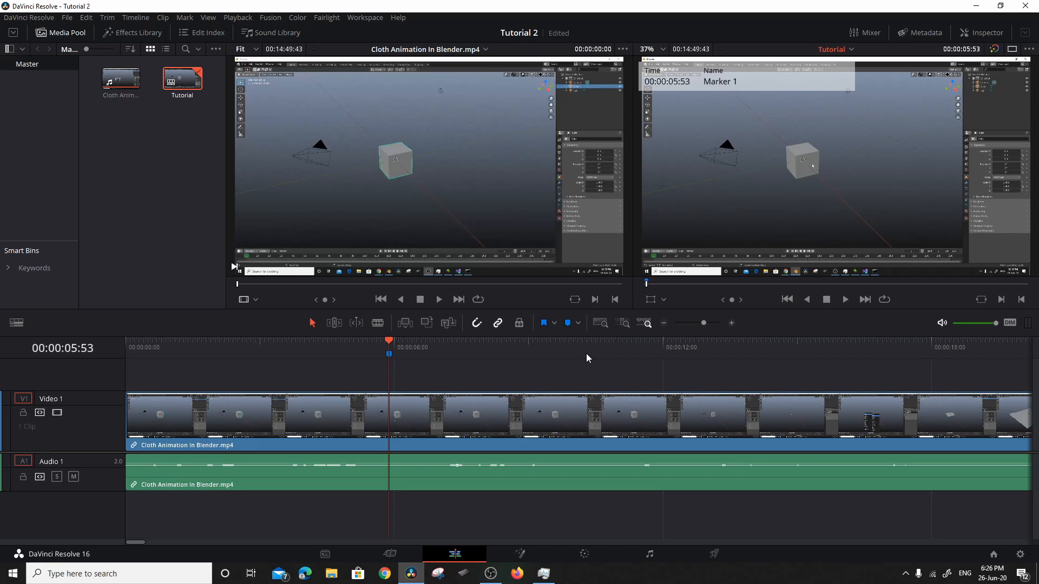
Step: Add a cyan timeline marker at 00:00:04:34, before the blue one, and select it
click(416, 347)
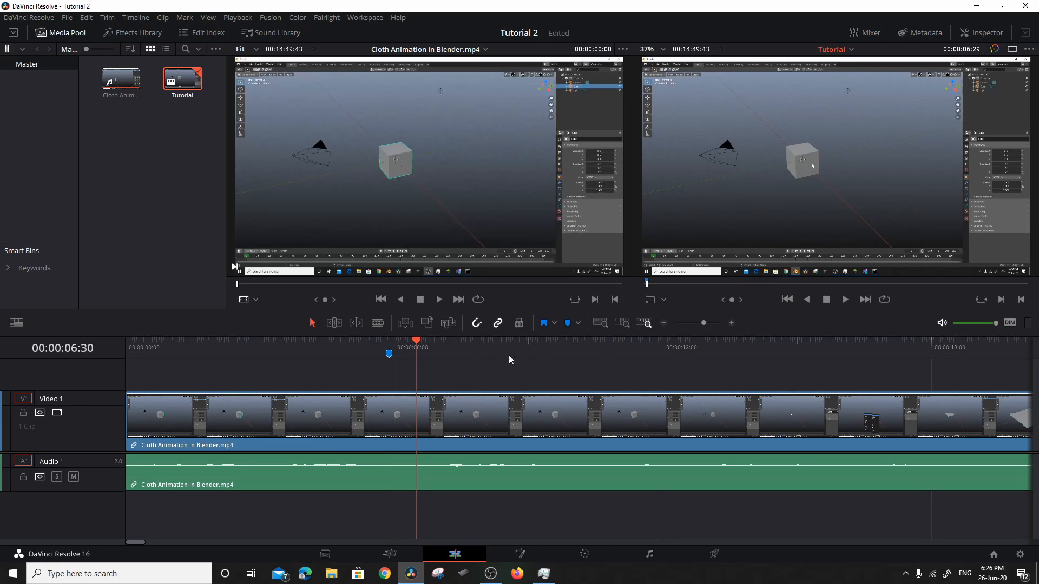
right_click(389, 355)
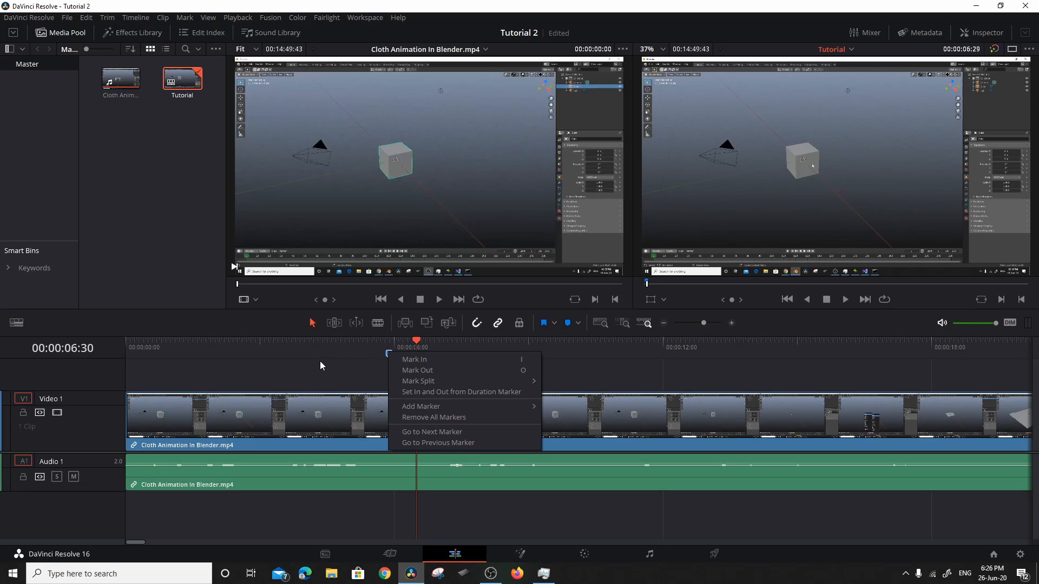
click(329, 346)
click(578, 323)
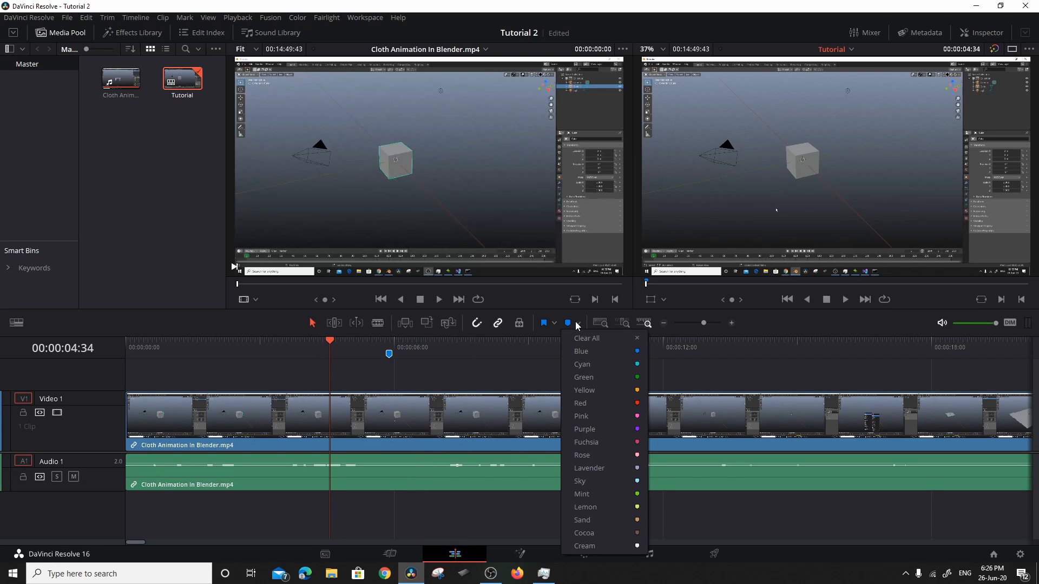
click(589, 364)
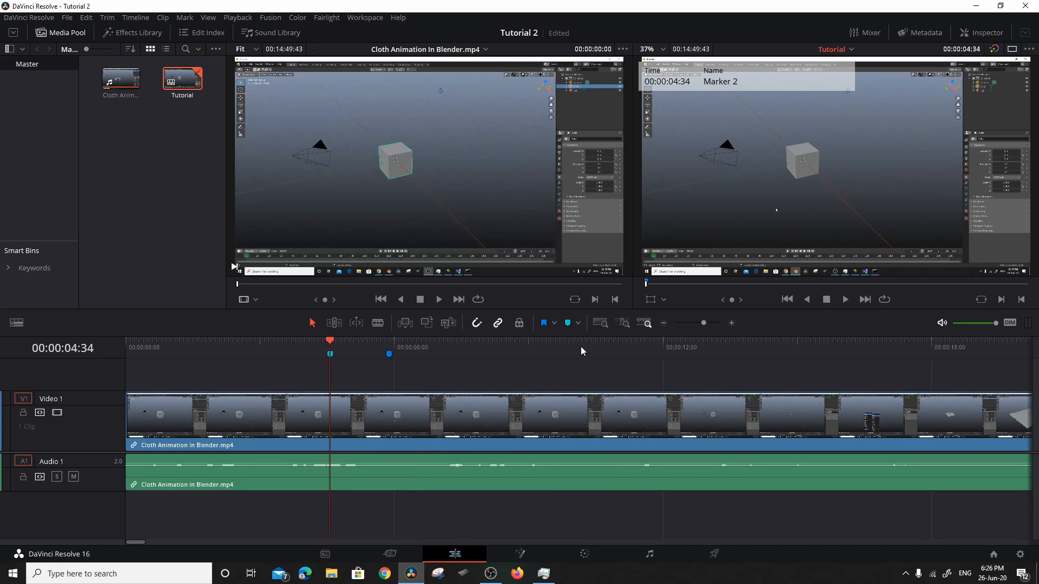
click(330, 353)
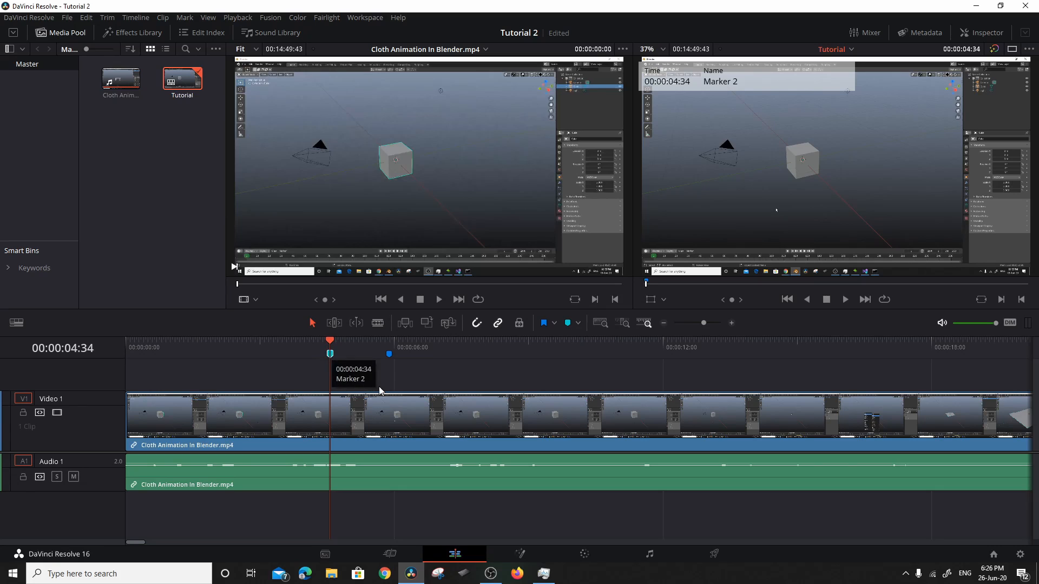
Step: Delete the cyan marker at 00:00:04:34 and check the context options of the blue marker without applying any
key(Delete)
right_click(388, 356)
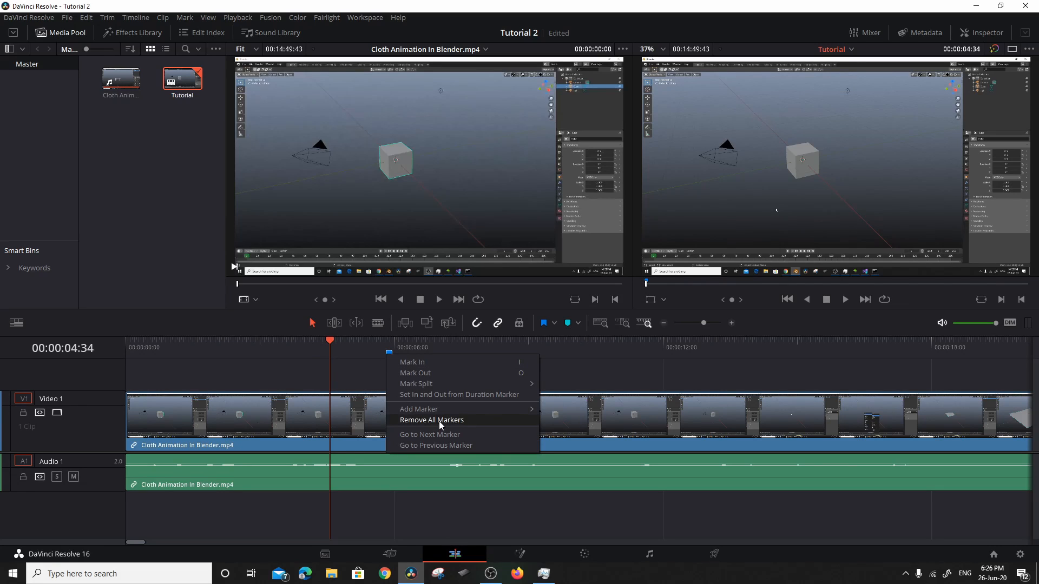
mouse_move(436, 412)
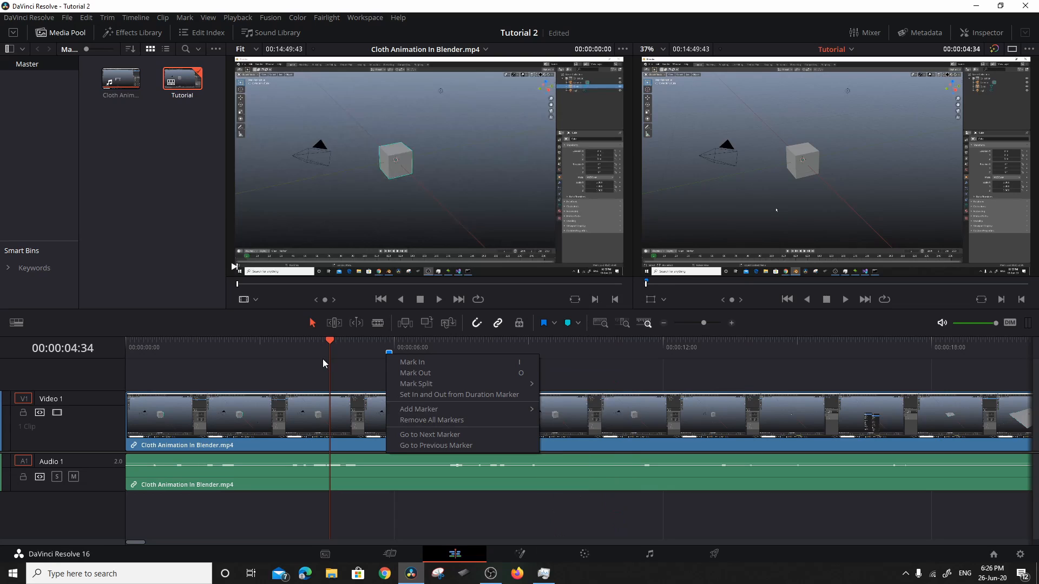
click(350, 362)
Step: Position the playhead on the blue marker at 00:00:05:53 and view the list of available marker colors
mouse_move(324, 339)
mouse_down()
mouse_move(401, 357)
mouse_move(387, 366)
mouse_up()
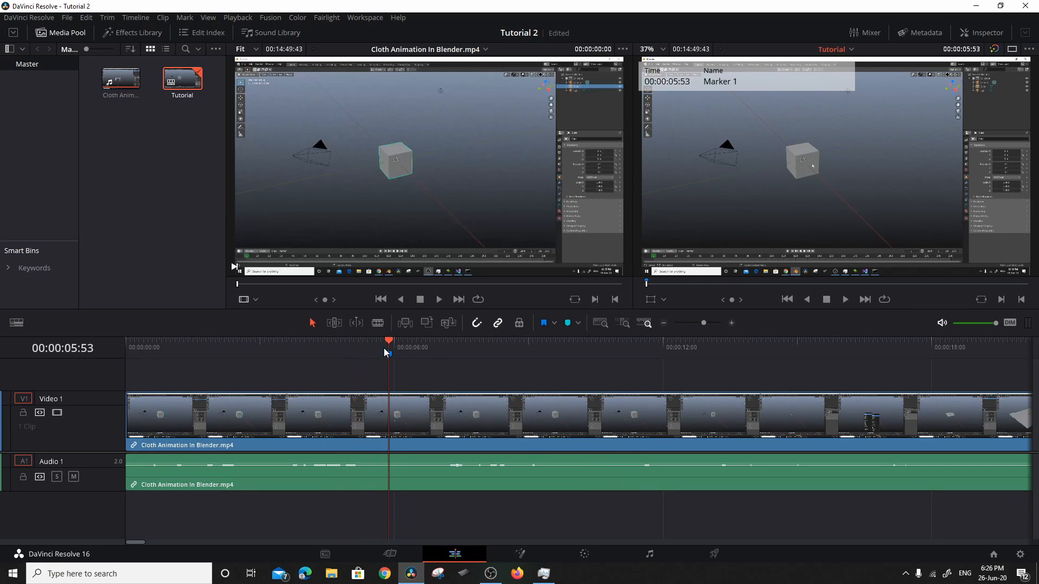
click(579, 323)
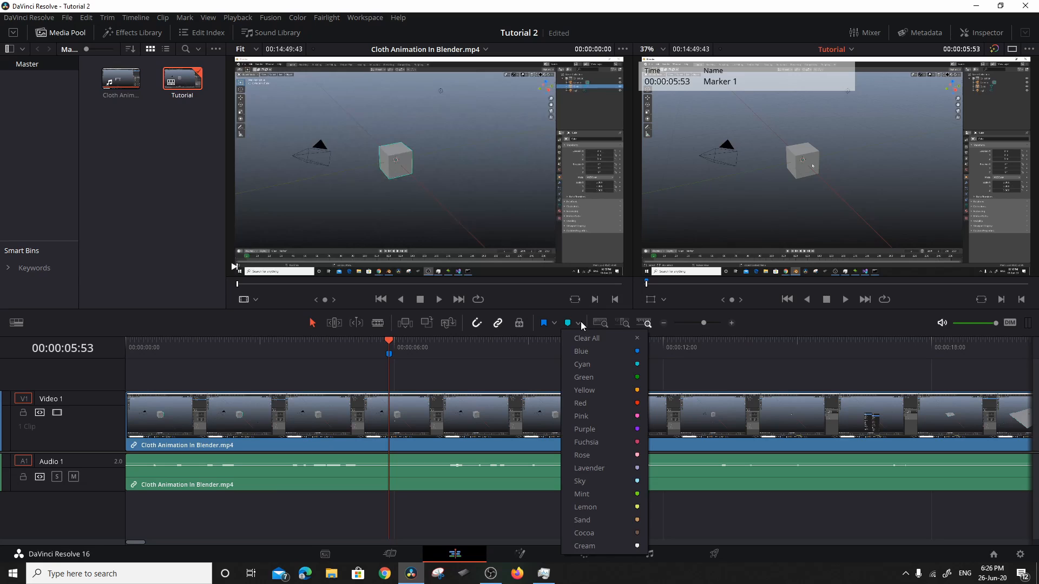
click(499, 355)
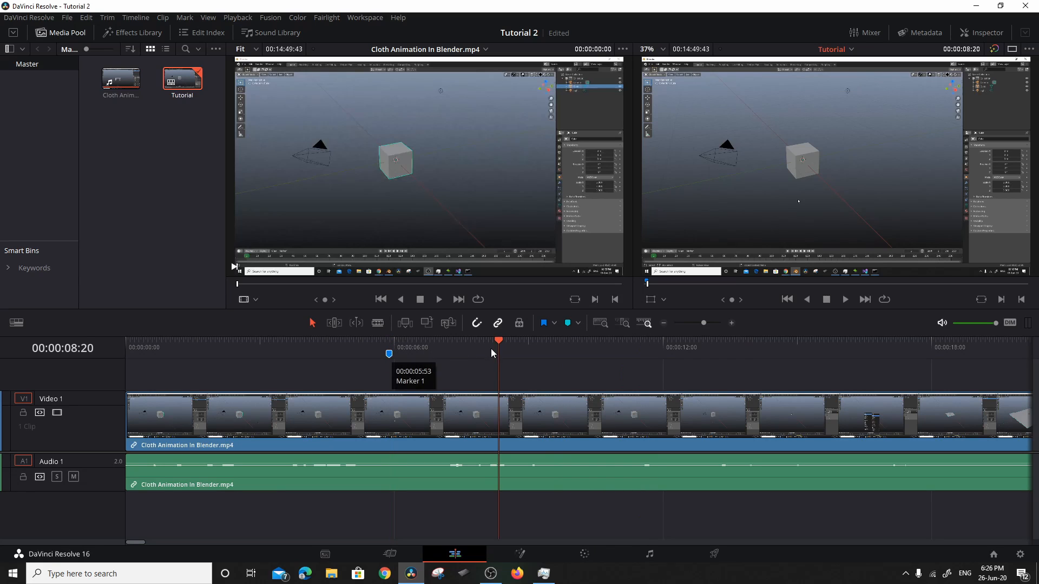
mouse_move(495, 342)
mouse_down()
mouse_move(401, 333)
mouse_move(388, 349)
mouse_up()
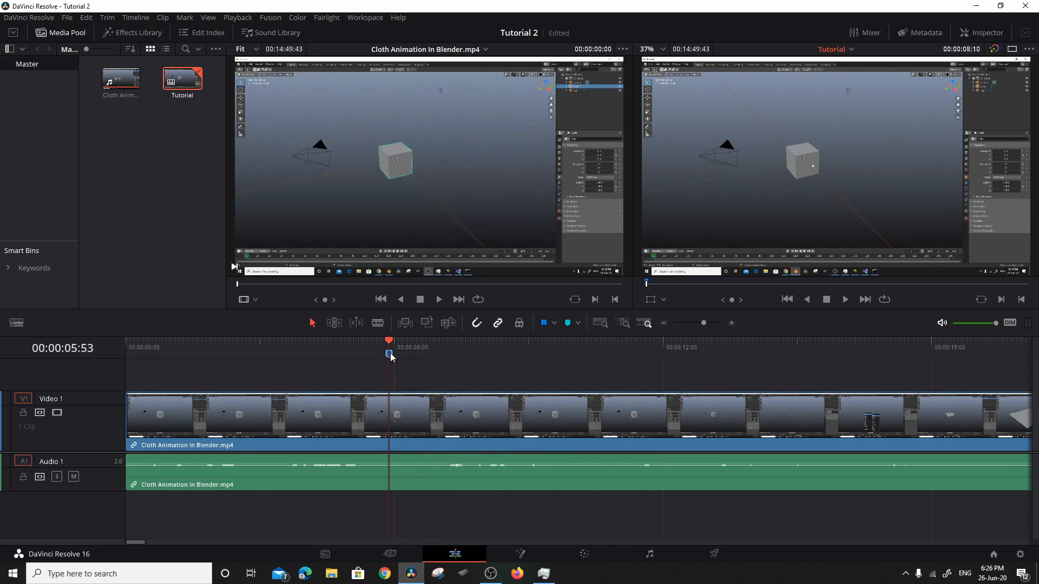
Step: Add the note "Cut" to the blue marker at 00:00:05:53 and change its color to green
double_click(389, 354)
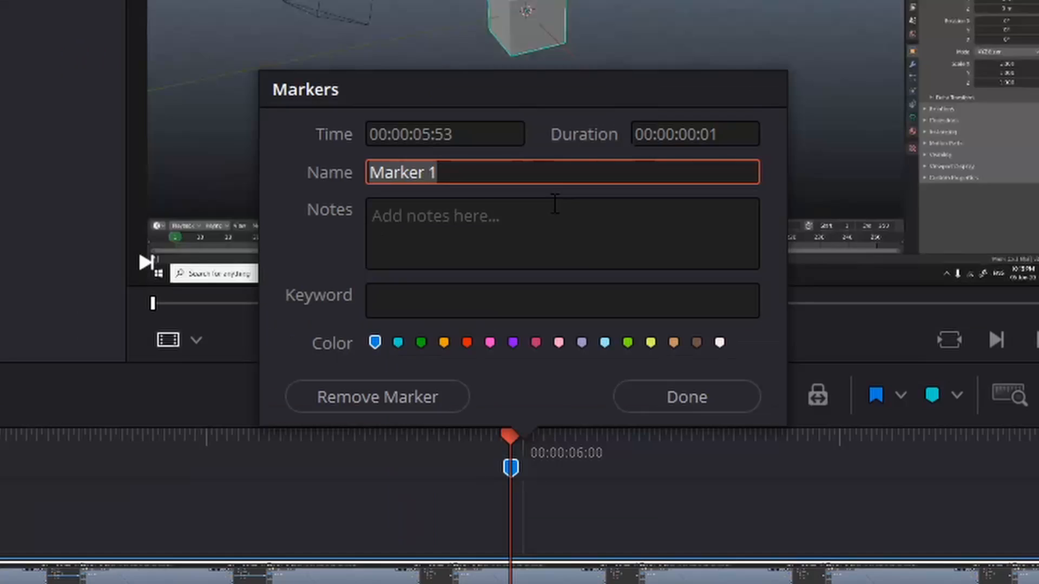
click(442, 232)
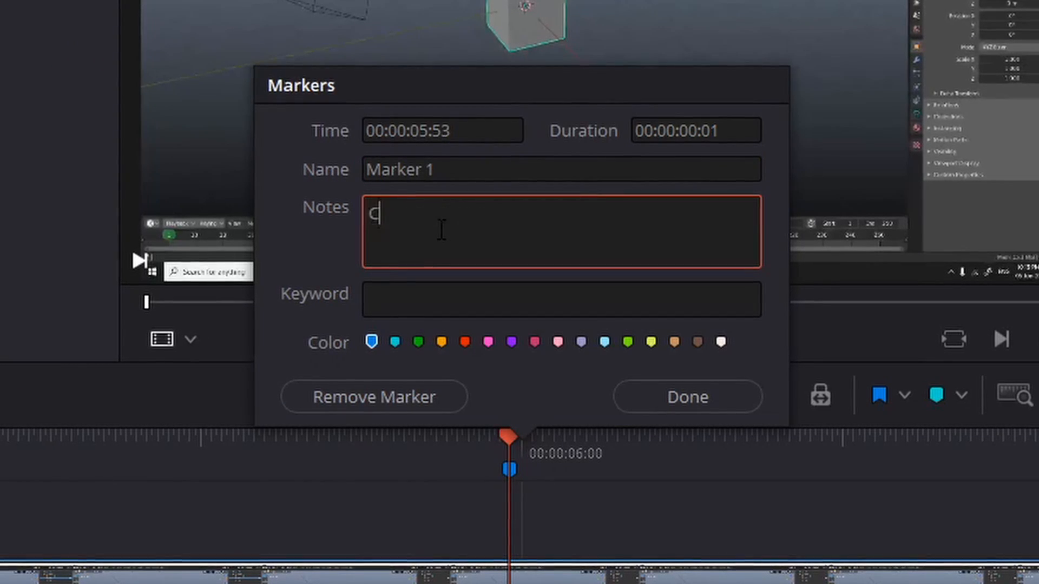
text(Cut)
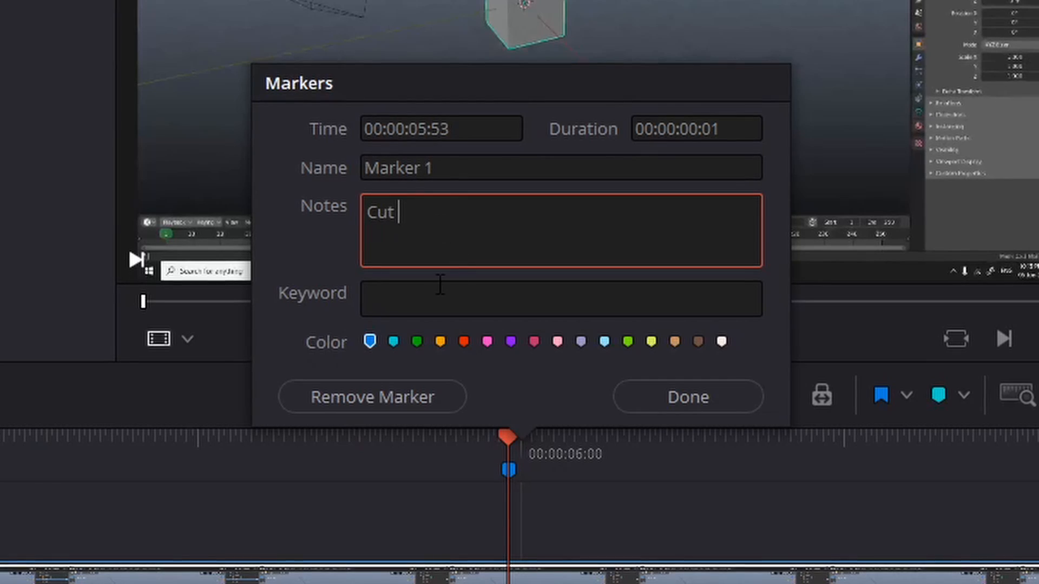
click(432, 287)
click(415, 341)
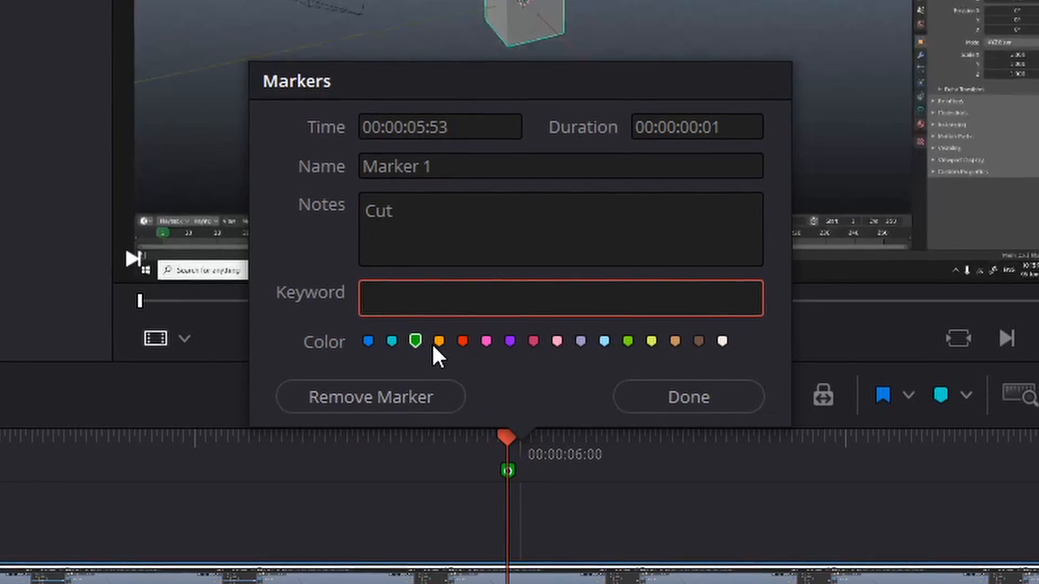
click(690, 396)
click(629, 474)
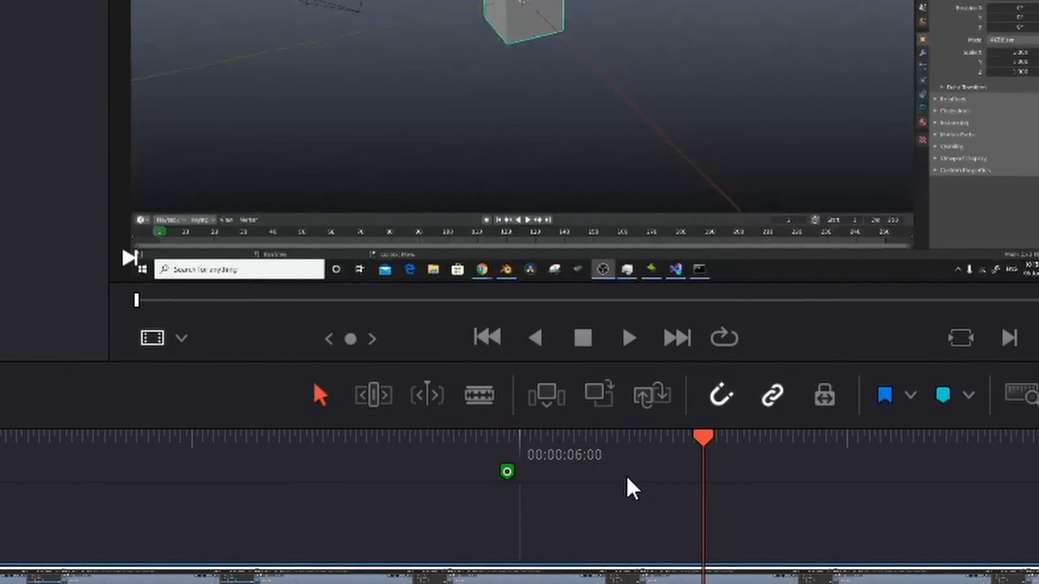
Step: Snap the playhead to the green marker and split the clip there with the Blade tool
mouse_move(504, 478)
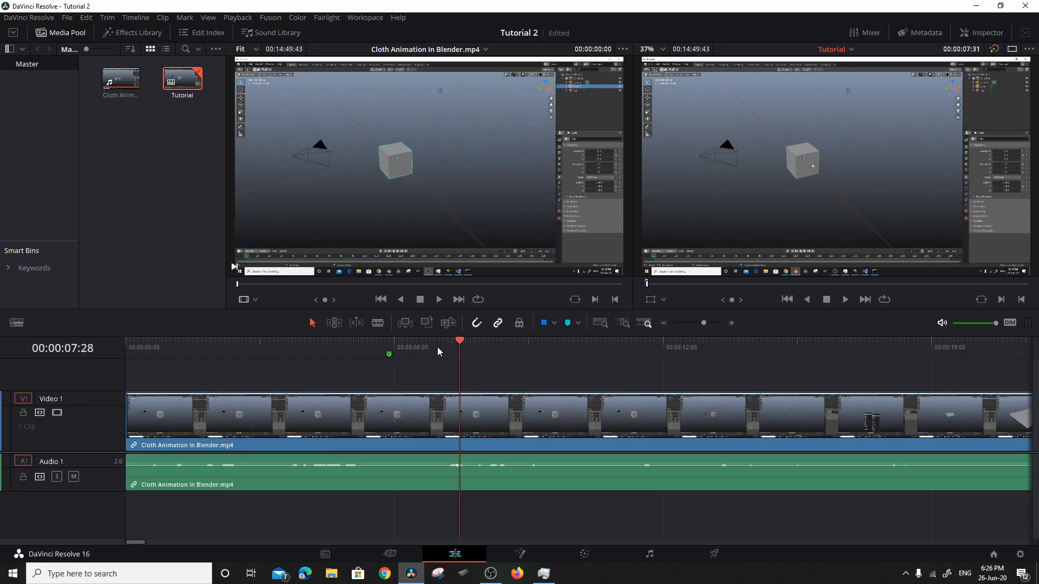
mouse_move(437, 346)
mouse_down()
mouse_move(369, 350)
mouse_move(394, 361)
mouse_move(389, 352)
mouse_up()
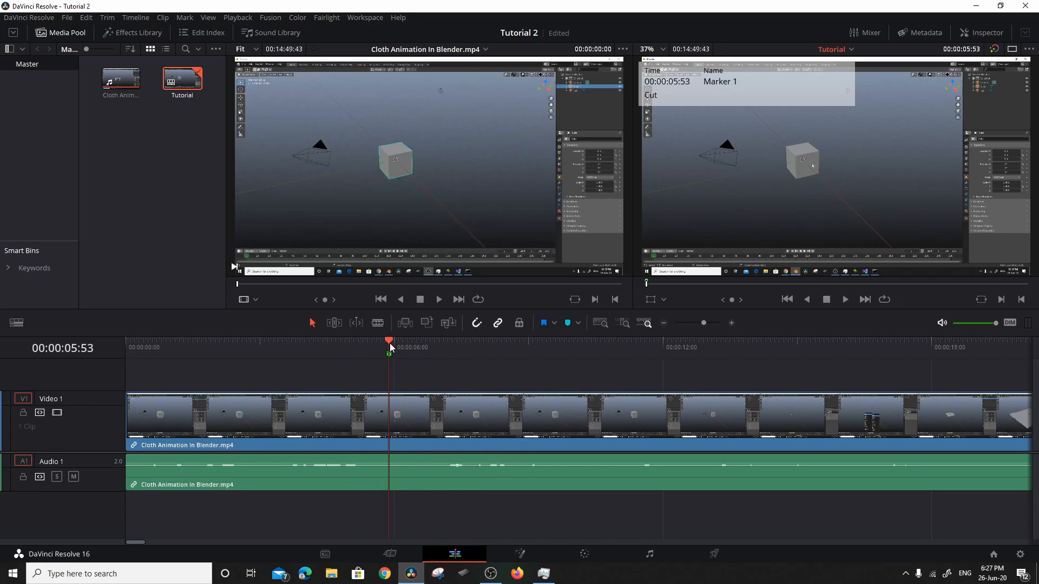
mouse_move(391, 347)
mouse_down()
mouse_move(417, 350)
mouse_move(395, 359)
mouse_up()
mouse_move(393, 347)
mouse_down()
mouse_move(431, 353)
mouse_move(391, 367)
mouse_up()
key(b)
click(393, 411)
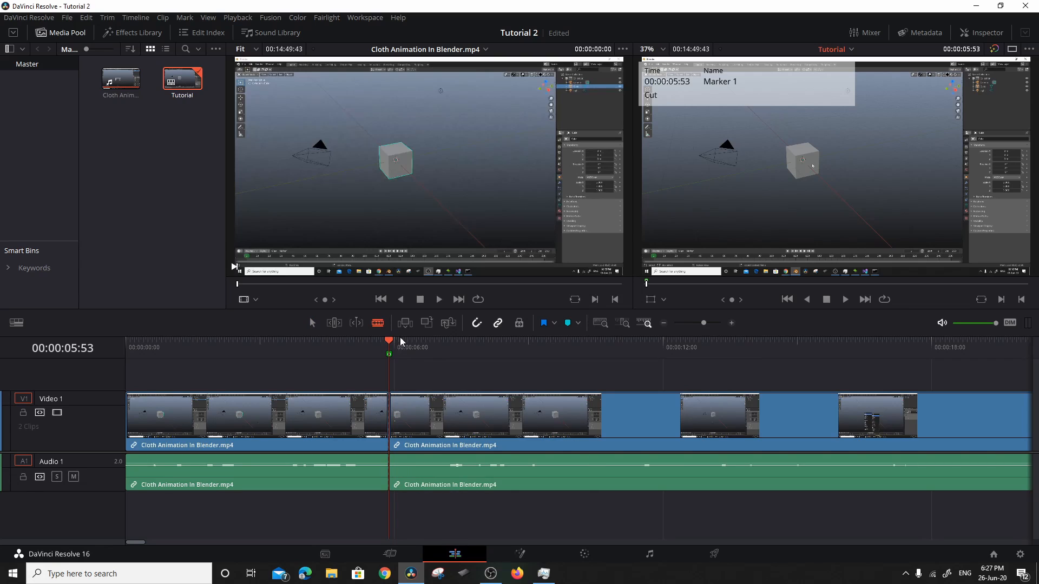
Step: Try a second blade cut at 00:00:06:43 and undo it
click(471, 345)
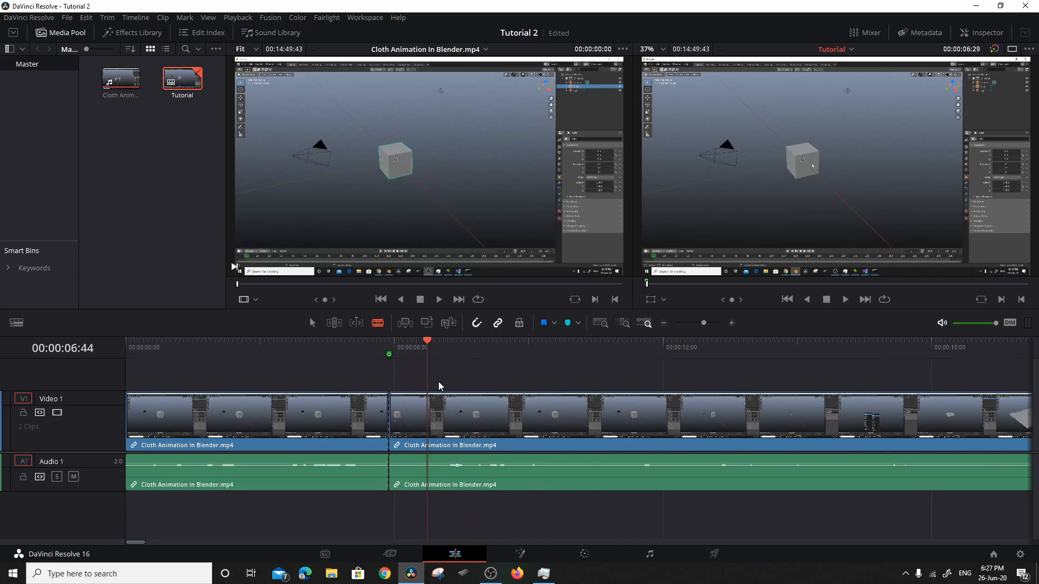
click(426, 423)
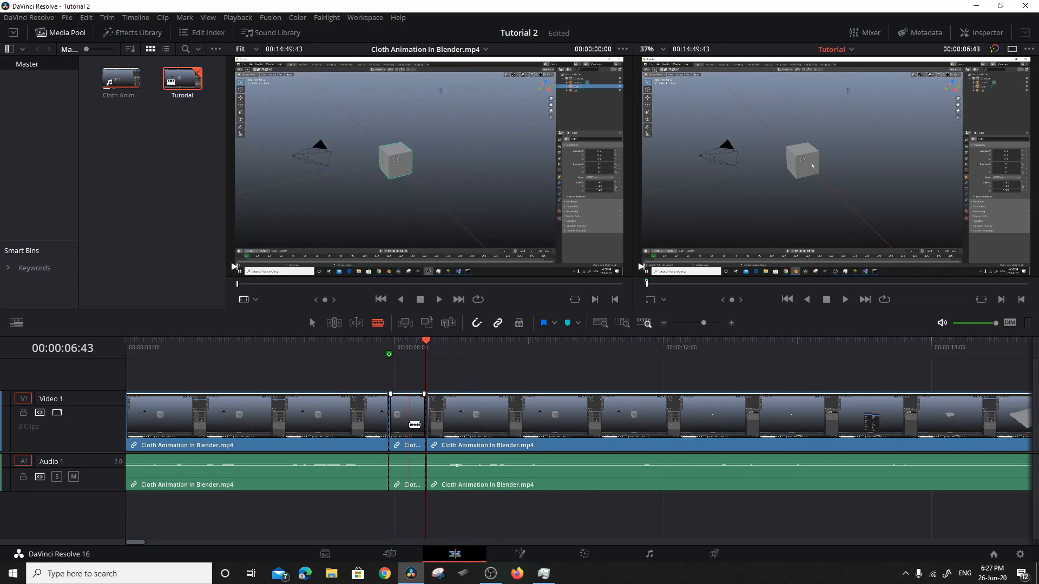
key(ctrl+z)
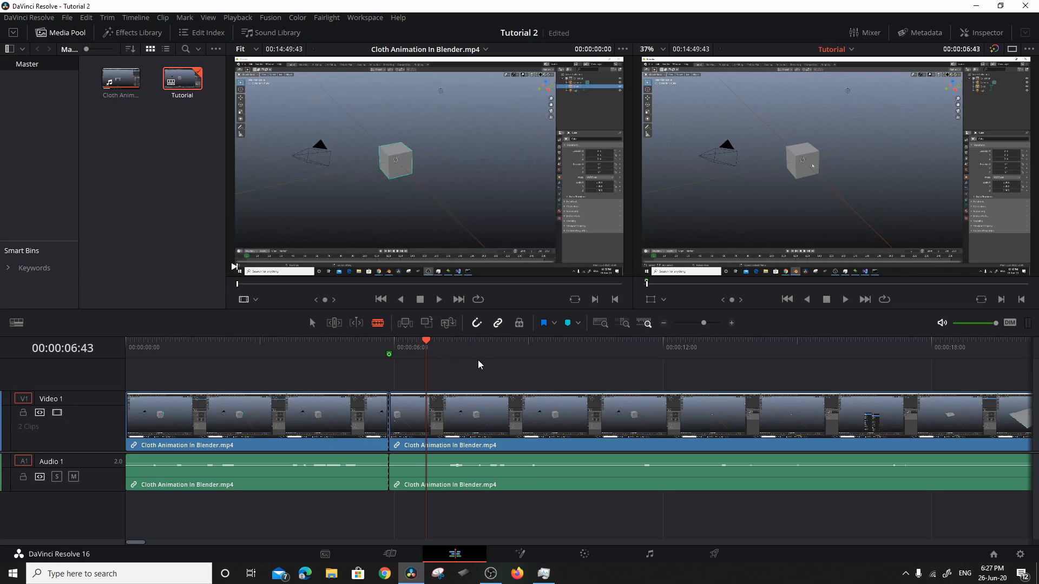
Step: Shuttle the playhead back and forth to 00:00:06:55 and split the second clip there
key(space)
key(space)
key(j)
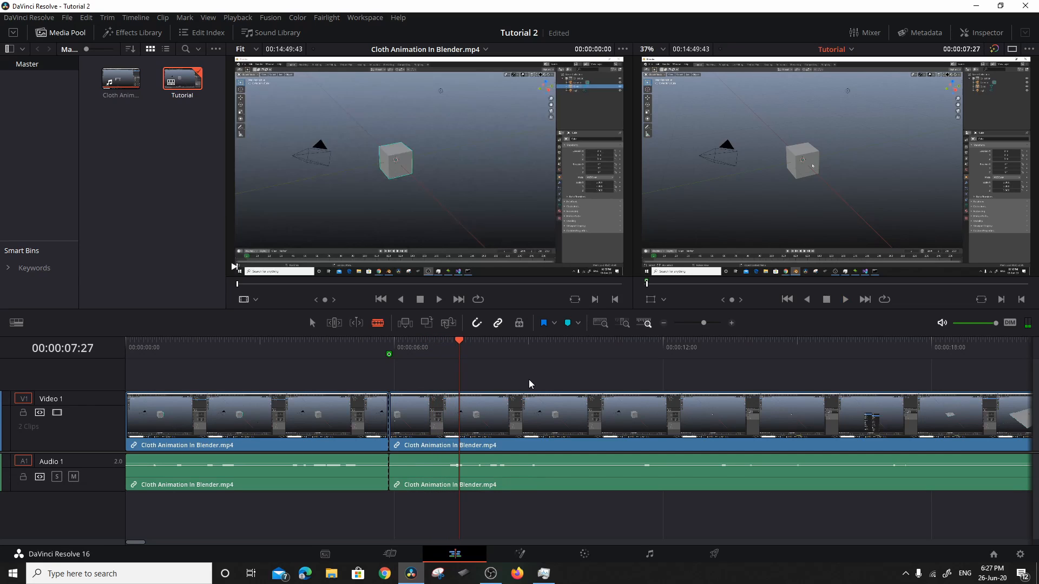
key(space)
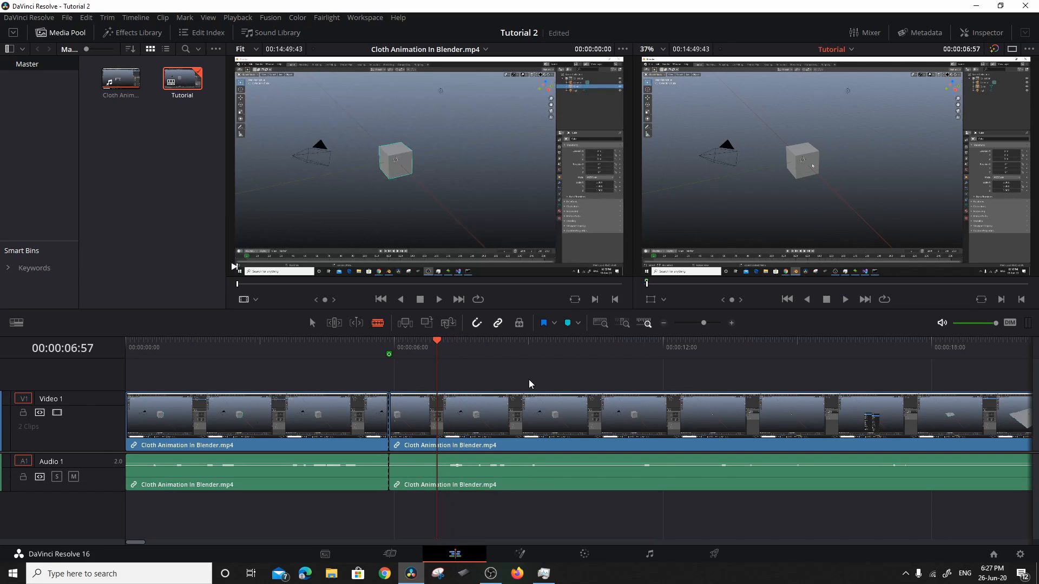
key(space)
key(j)
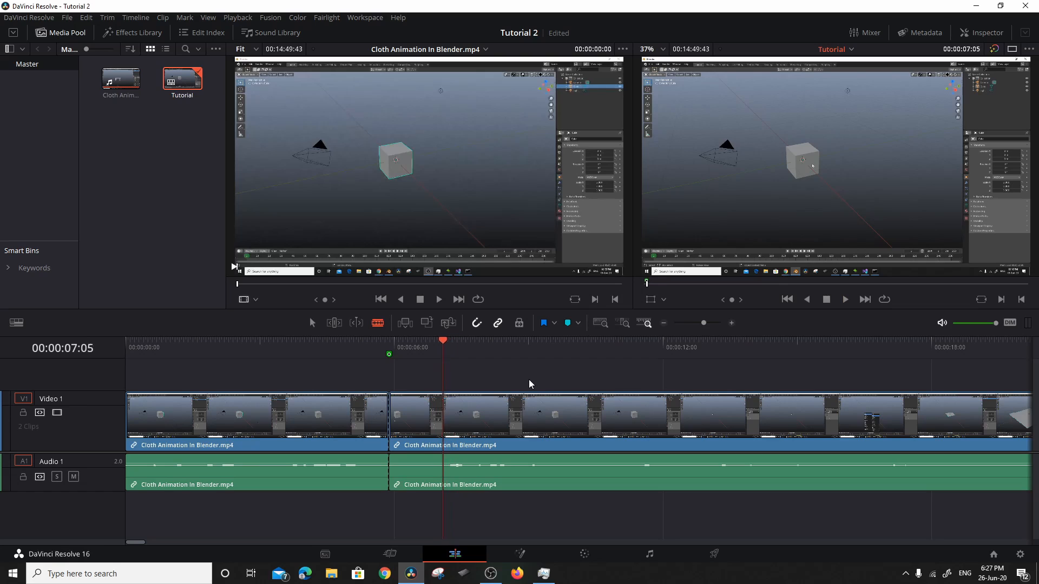
key(l)
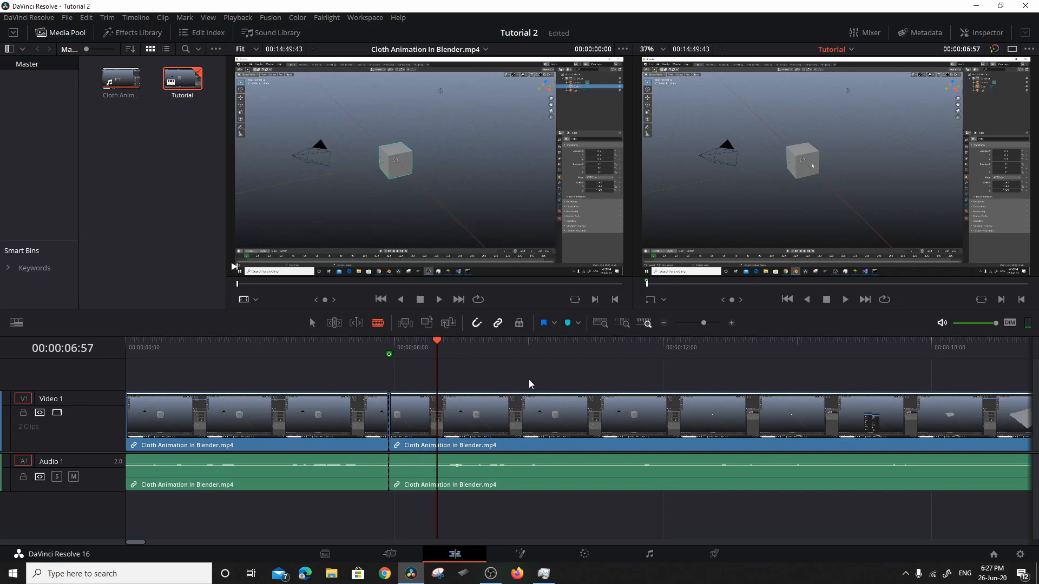
key(j)
key(k)
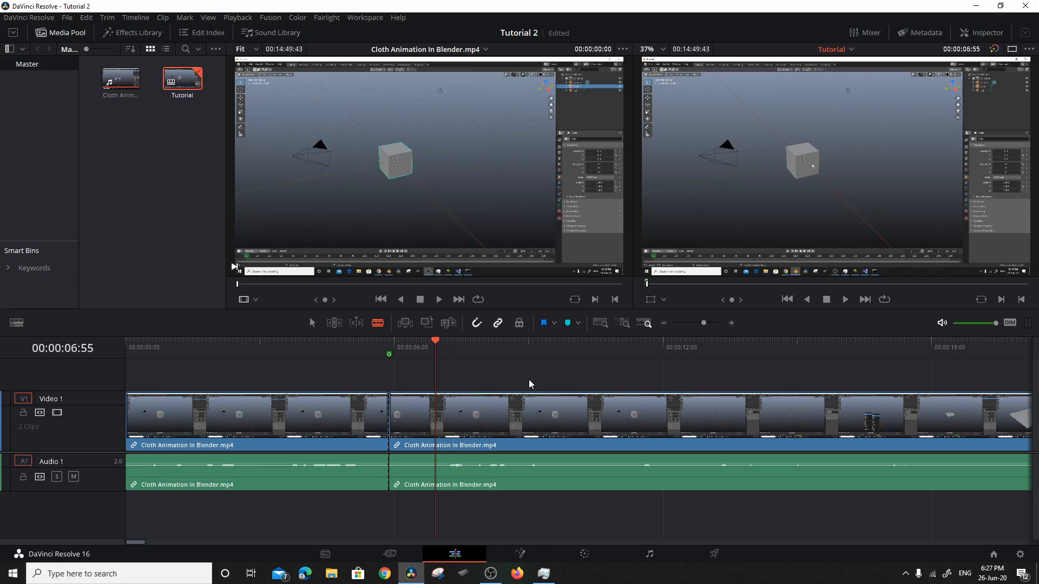
key(ctrl+b)
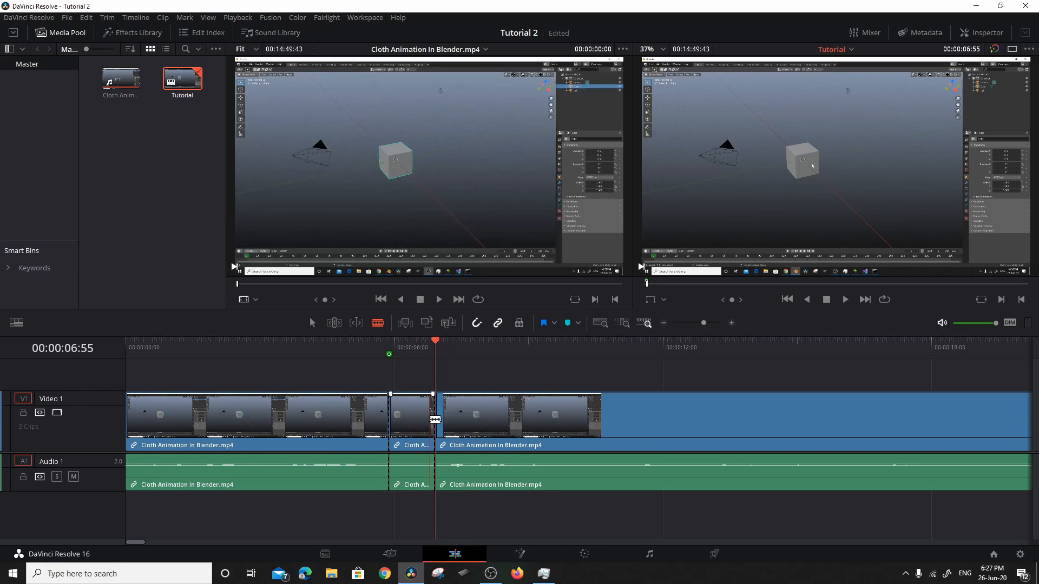
Step: Ripple delete the short clip segment between the two cuts and remove the green marker
click(312, 321)
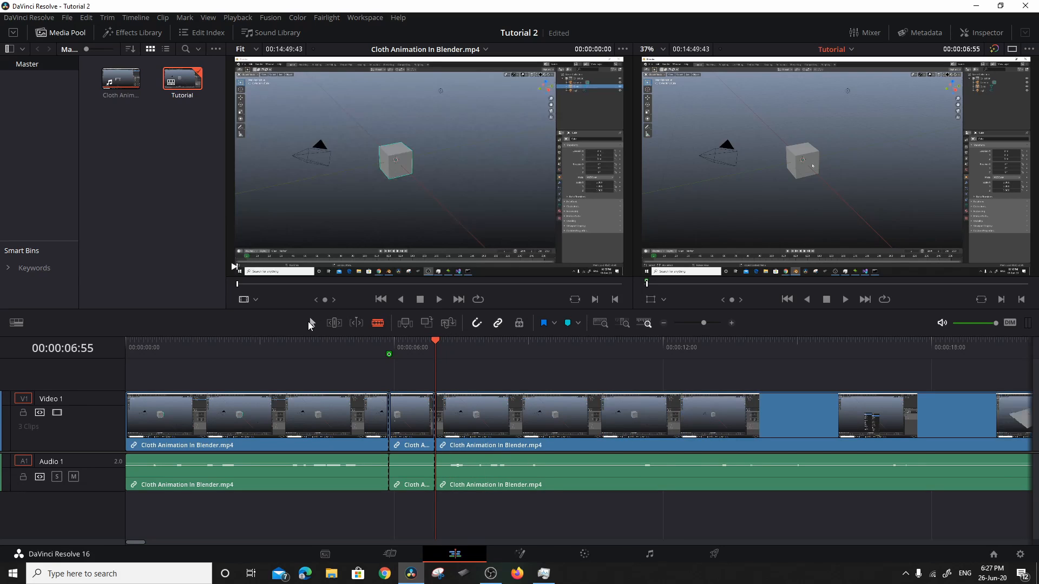
click(401, 428)
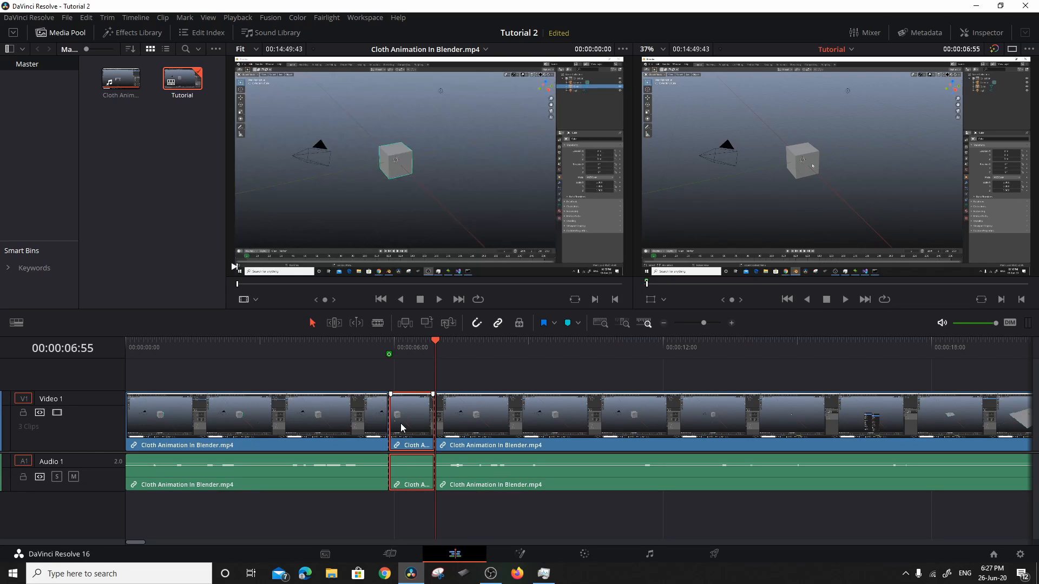
key(Delete)
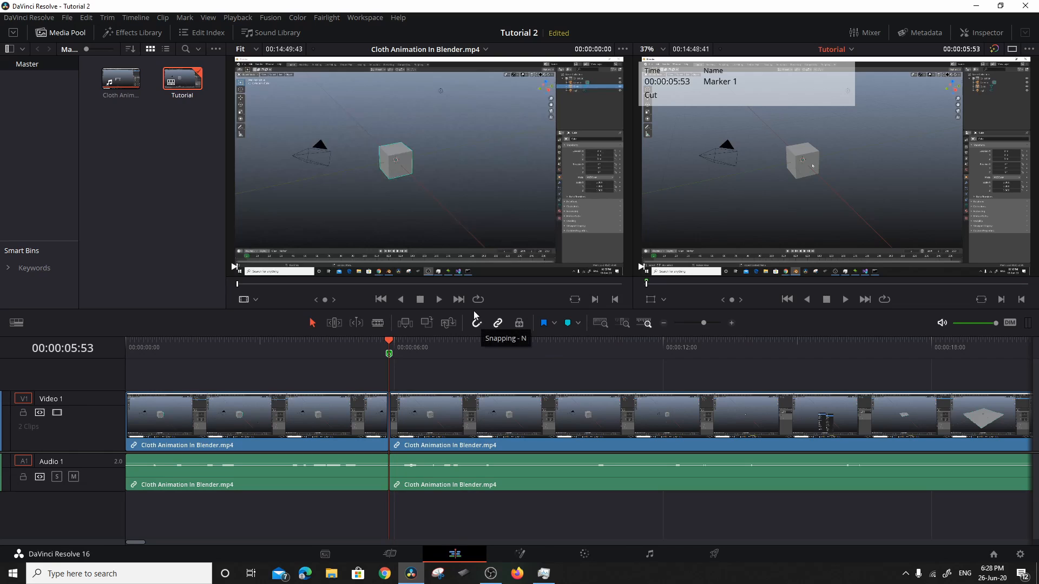
click(389, 353)
key(Delete)
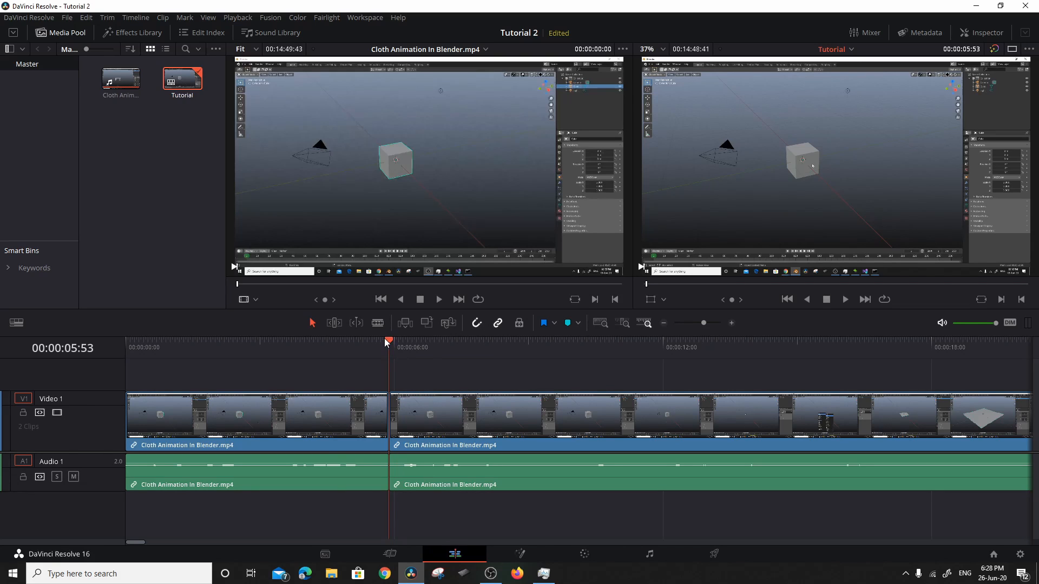
Step: Play the timeline from its start across the cut, and bring the playhead back to 00:00:03:33
drag(384, 339, 76, 364)
click(310, 398)
key(space)
click(339, 416)
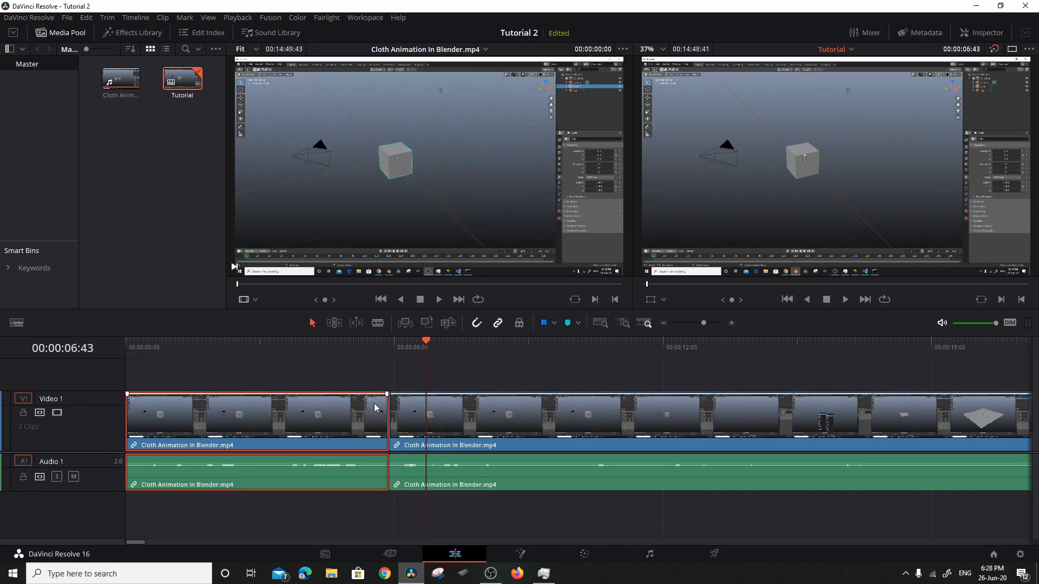
drag(415, 356, 284, 375)
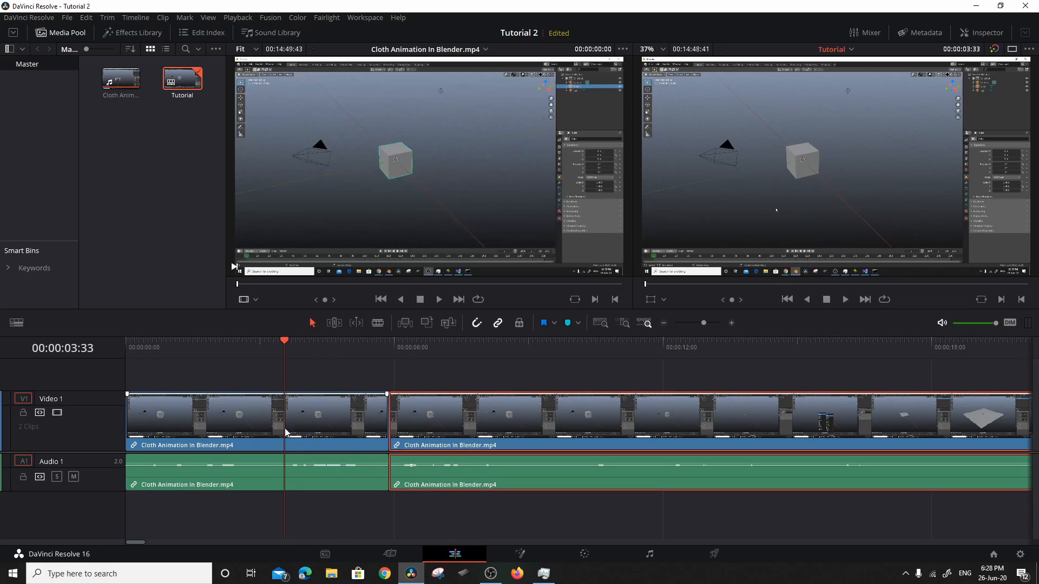
click(466, 433)
click(392, 380)
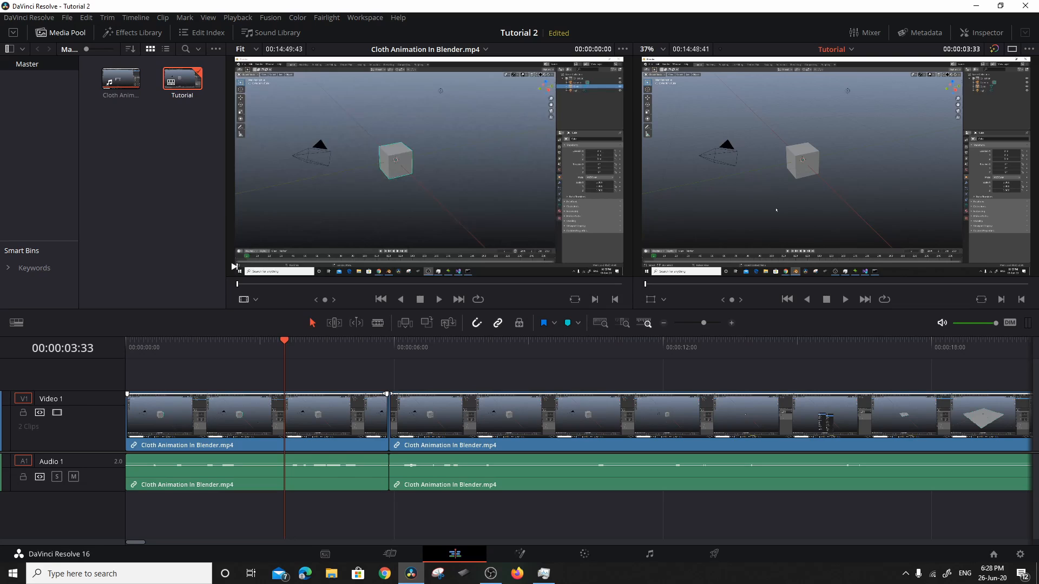
Step: Add a video fade-out over roughly the last third of the first clip and play it back
drag(386, 394, 308, 414)
click(350, 417)
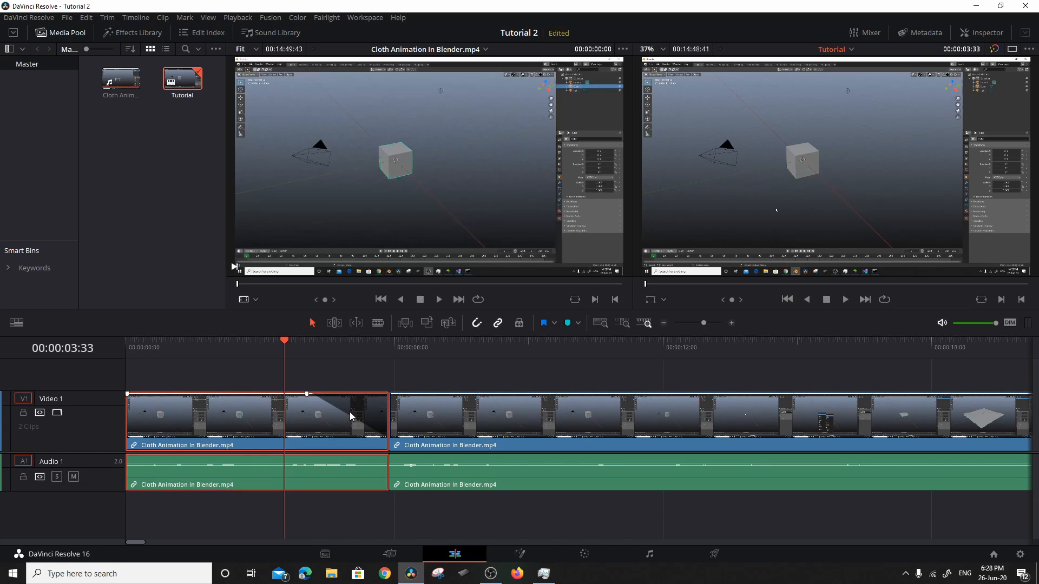
click(374, 375)
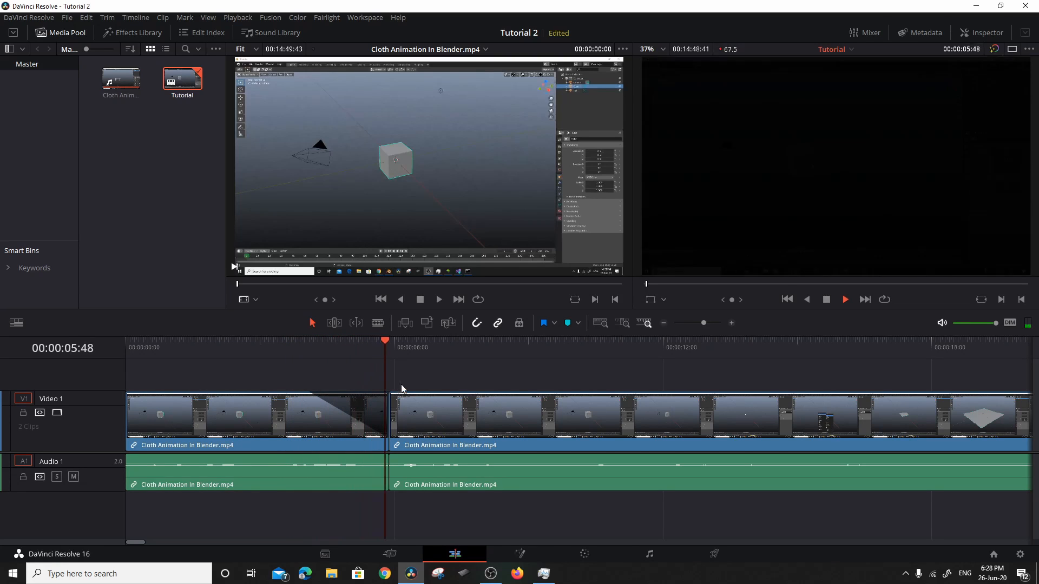
key(space)
Step: Try a video fade-in at the start of the second clip, previewing it across the cut, and remove the fade-in
drag(391, 395, 455, 397)
drag(419, 362, 269, 397)
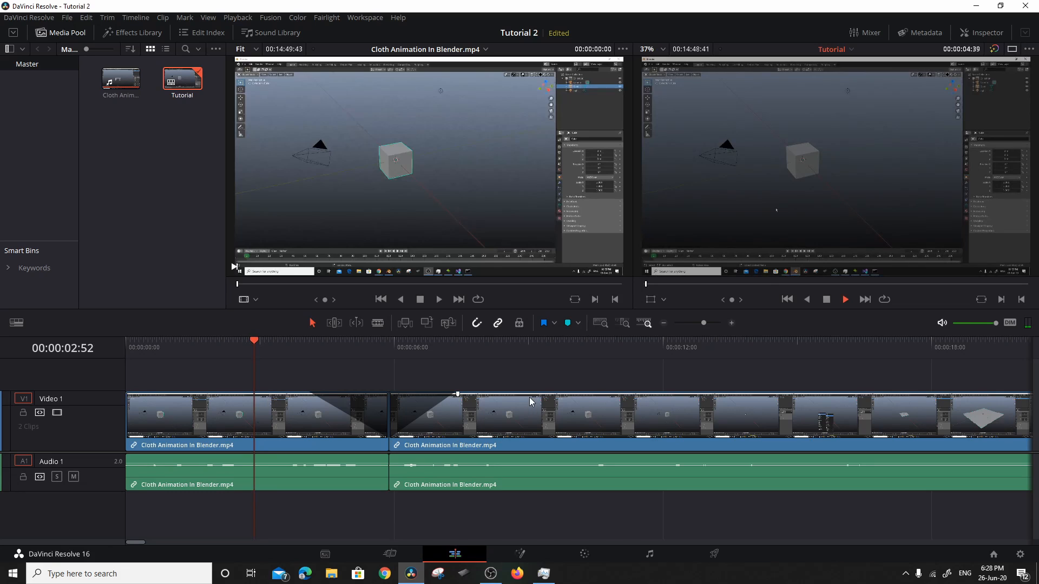
key(space)
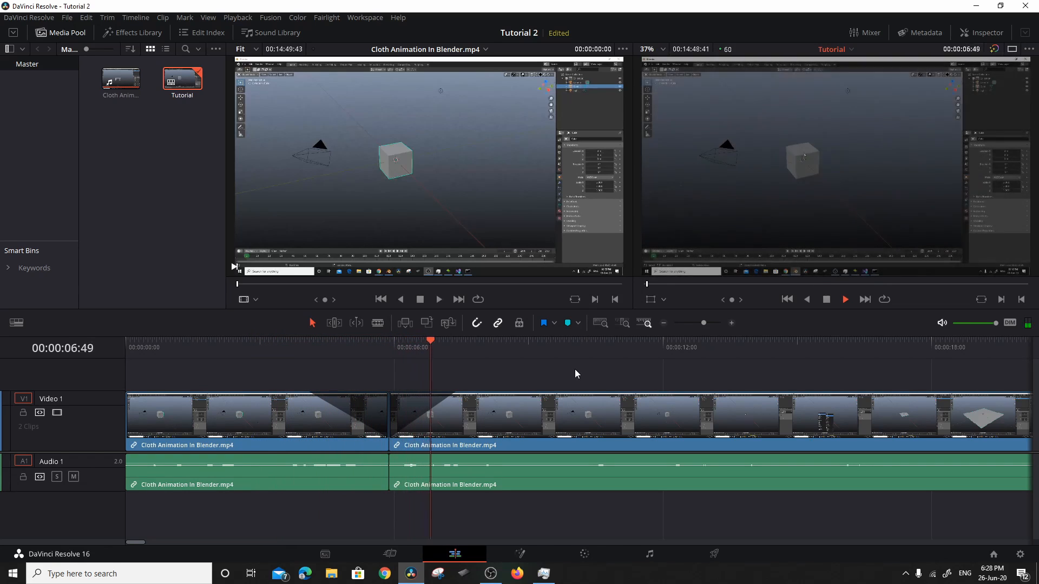
key(space)
drag(457, 394, 391, 395)
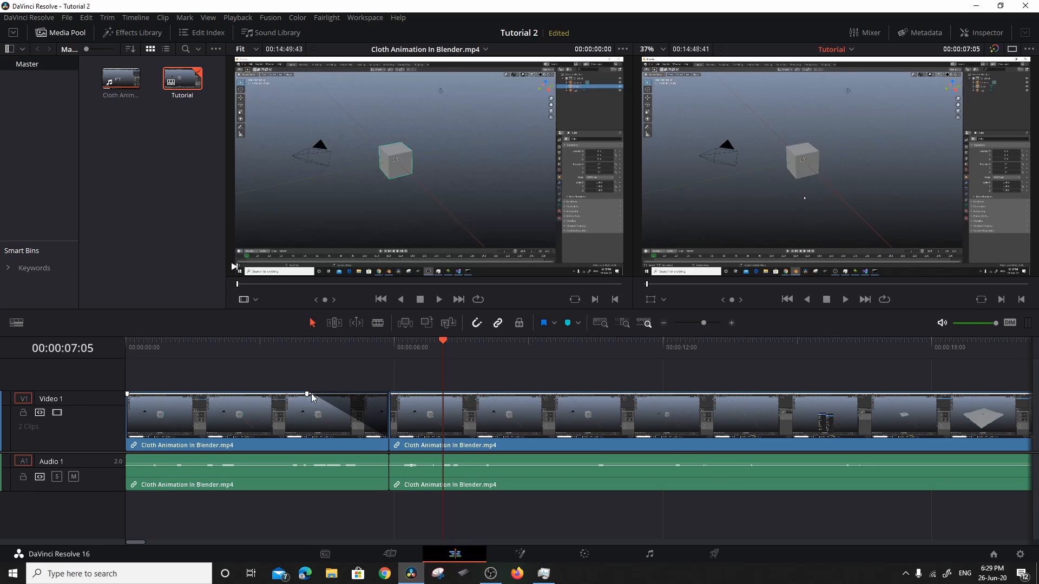
Step: Remove the video fade-out from the end of the first clip
drag(306, 394, 442, 372)
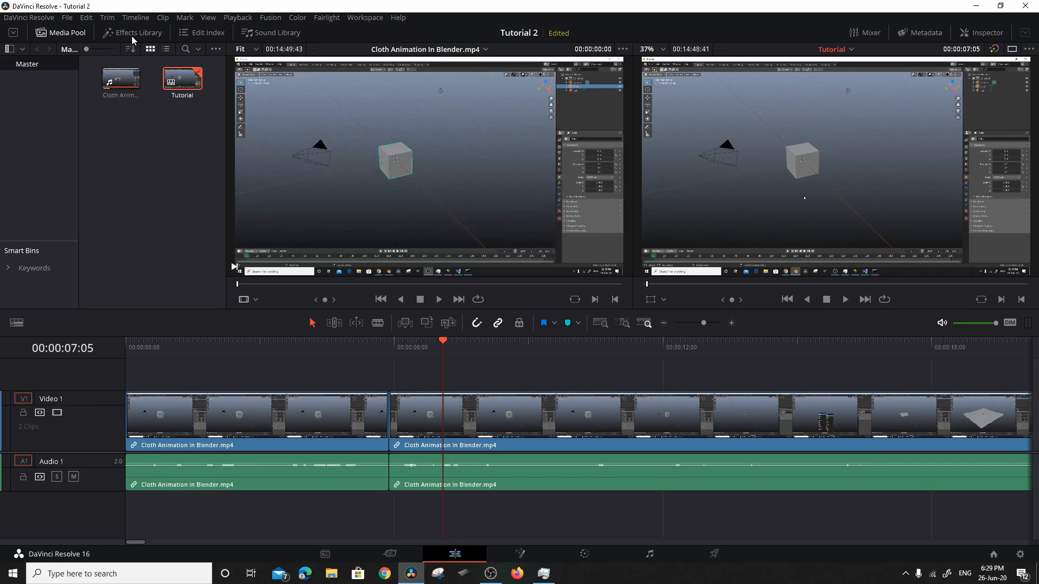
Step: Look through the Effects Library categories, including the titles, generators, effects and OpenFX filters
click(131, 33)
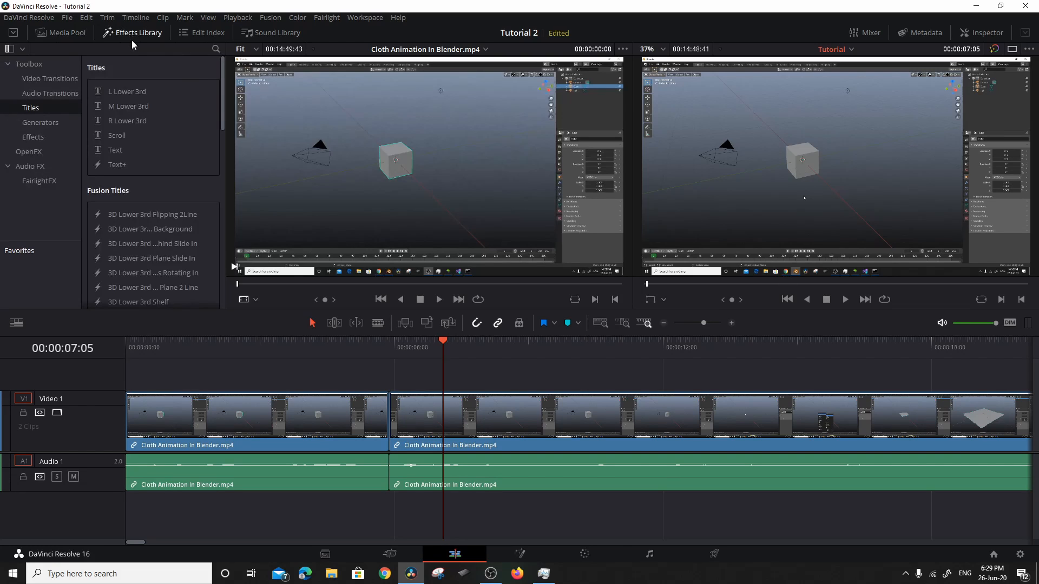
click(37, 65)
click(34, 92)
click(28, 151)
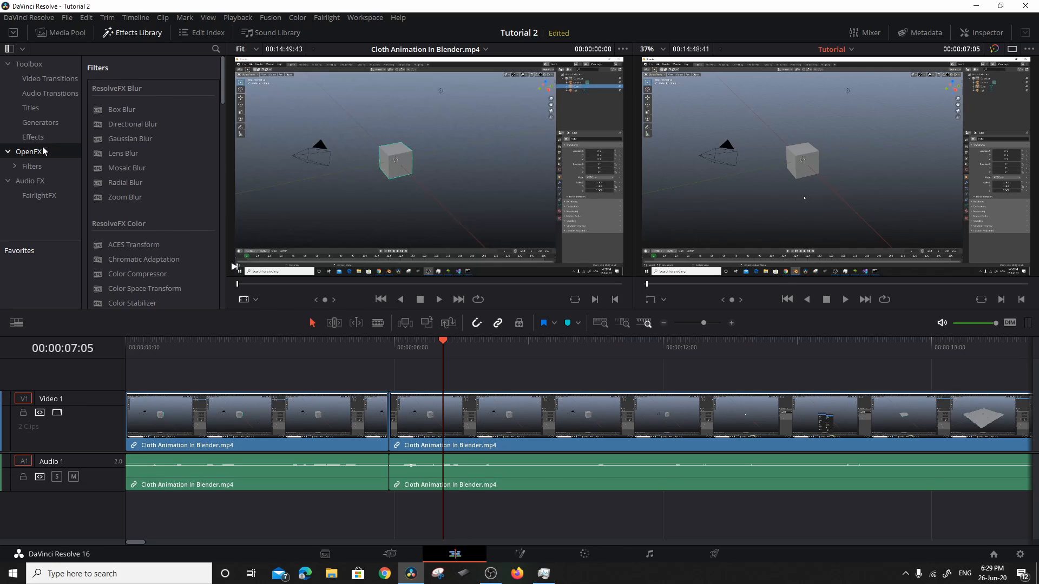
click(30, 168)
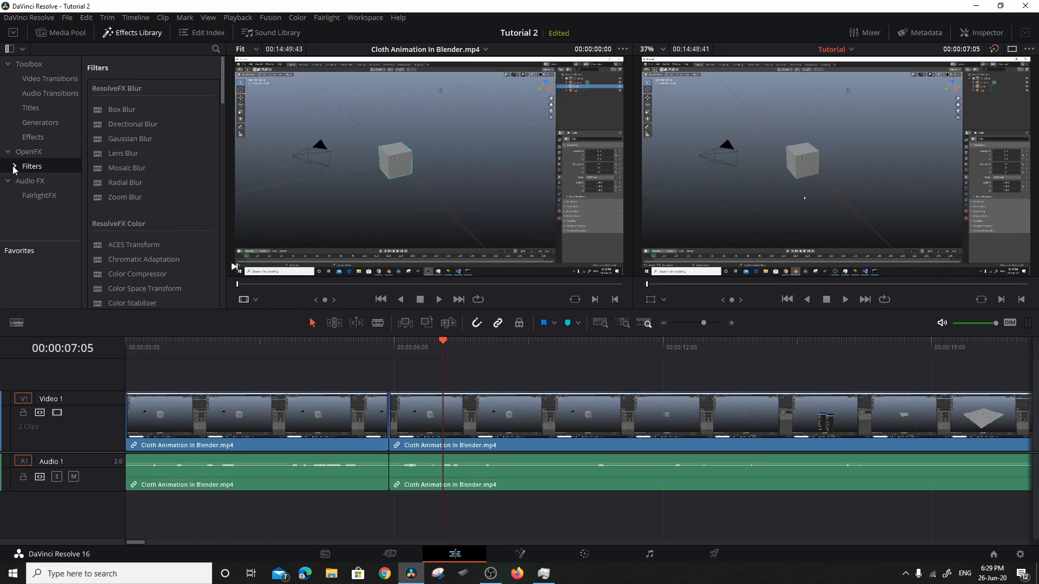
click(14, 167)
click(26, 180)
click(15, 166)
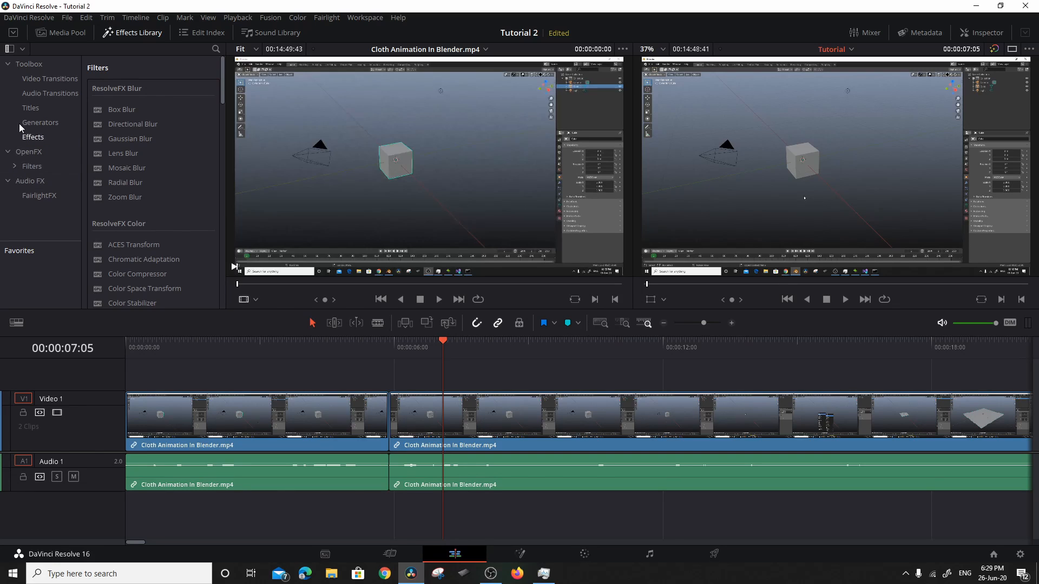
click(39, 123)
click(38, 139)
click(40, 108)
click(39, 137)
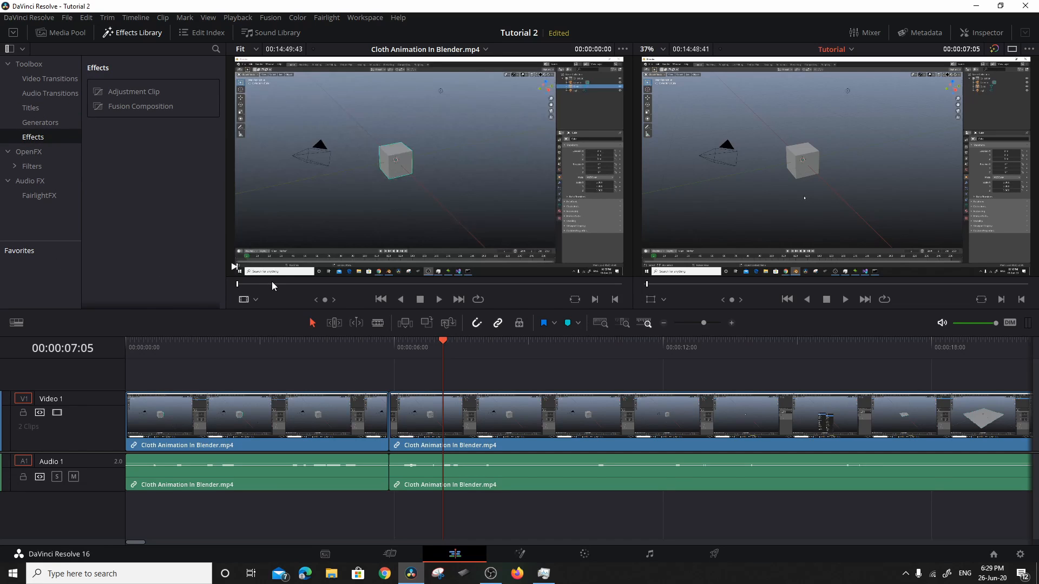
click(34, 155)
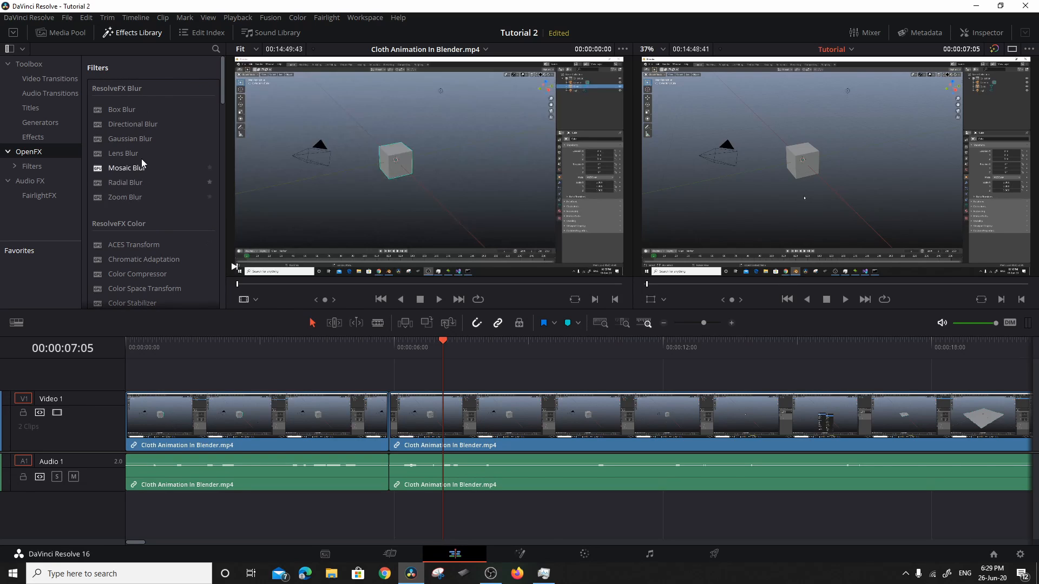
Step: Add a Barn Door video transition at the cut between the two clips and try to lengthen it
click(49, 79)
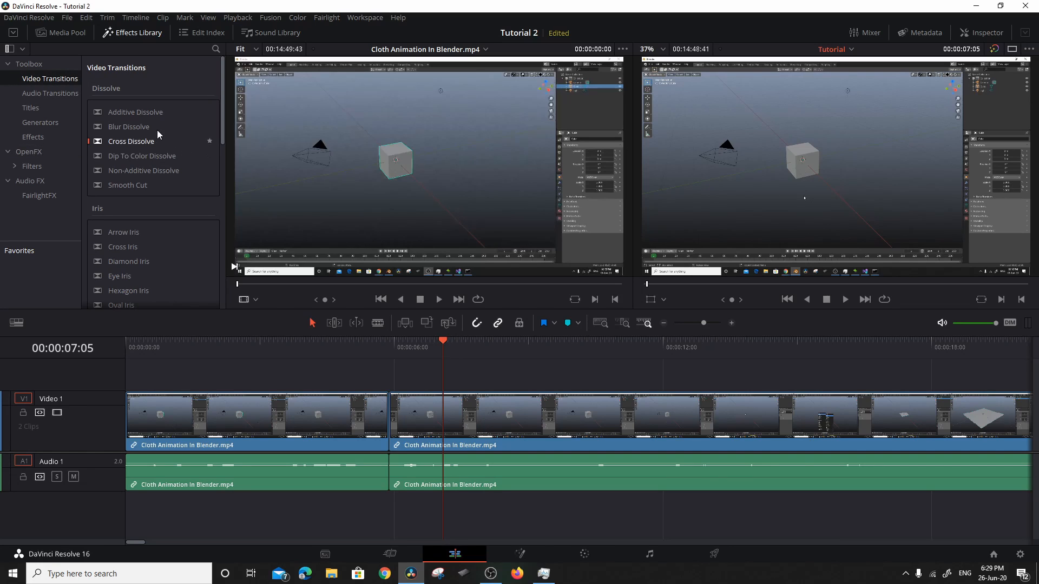
scroll(146, 155, down, 3)
scroll(147, 154, up, 3)
scroll(138, 165, down, 4)
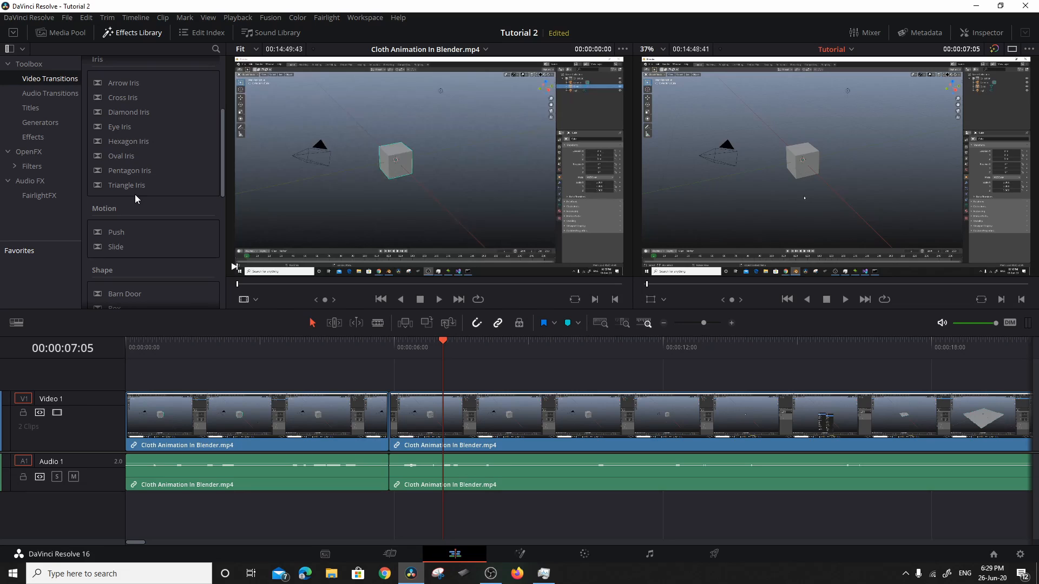
scroll(135, 194, down, 3)
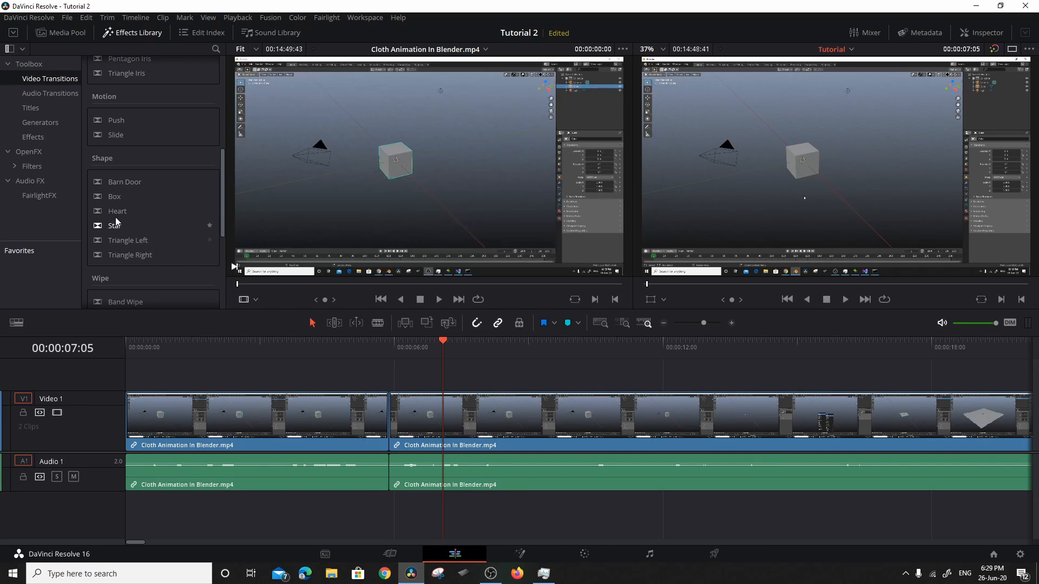
drag(116, 181, 389, 399)
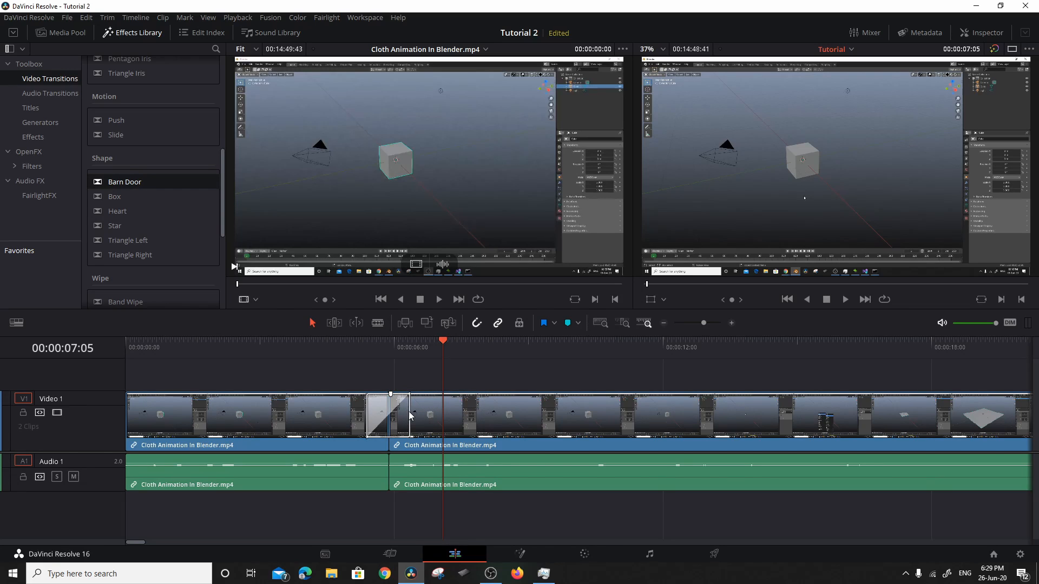
drag(409, 415, 537, 403)
drag(463, 409, 604, 417)
drag(500, 423, 410, 423)
Step: Play the timeline from its start until past the Barn Door transition
drag(441, 342, 80, 386)
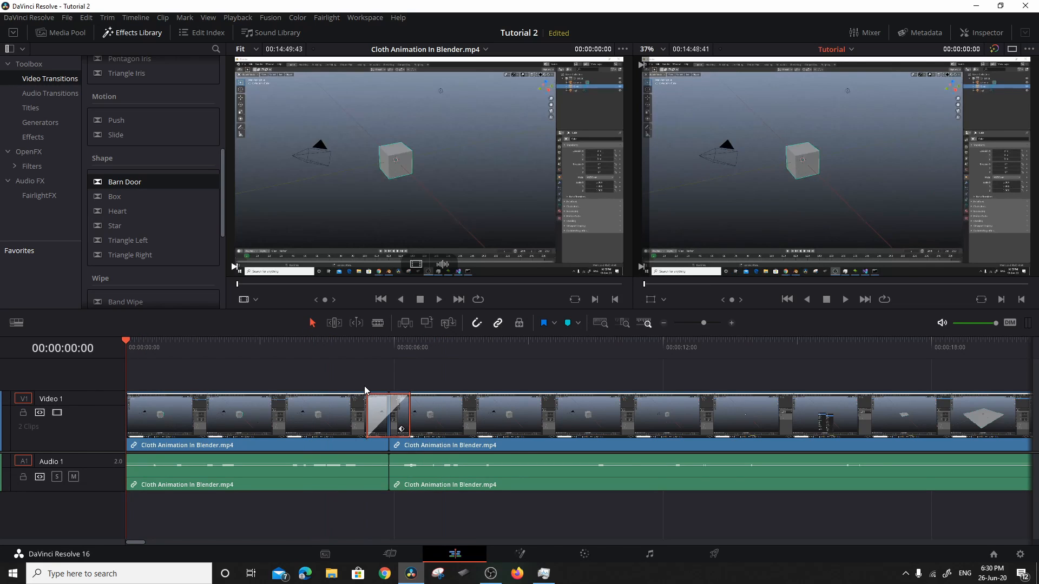
key(space)
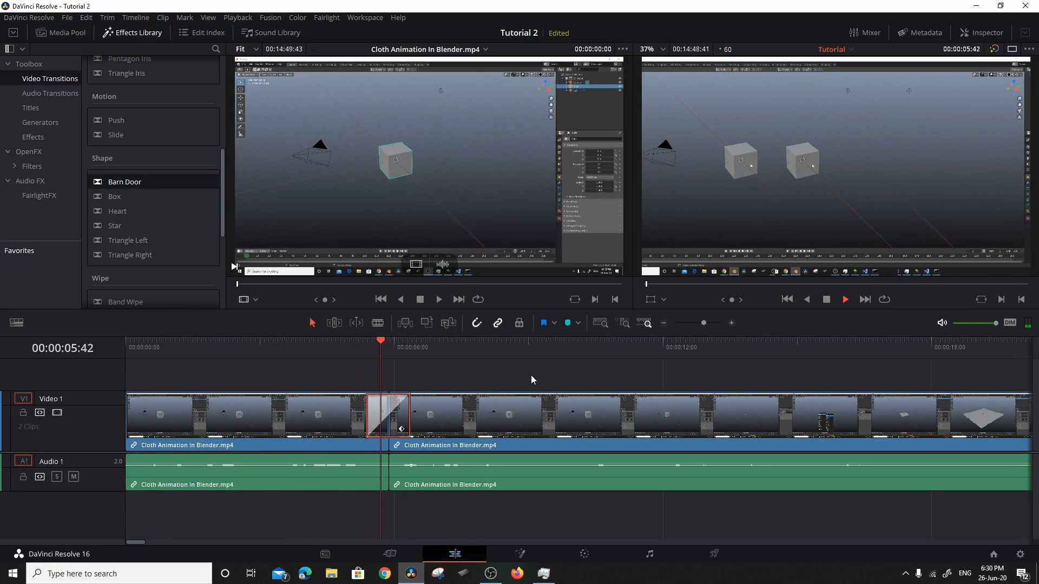
key(space)
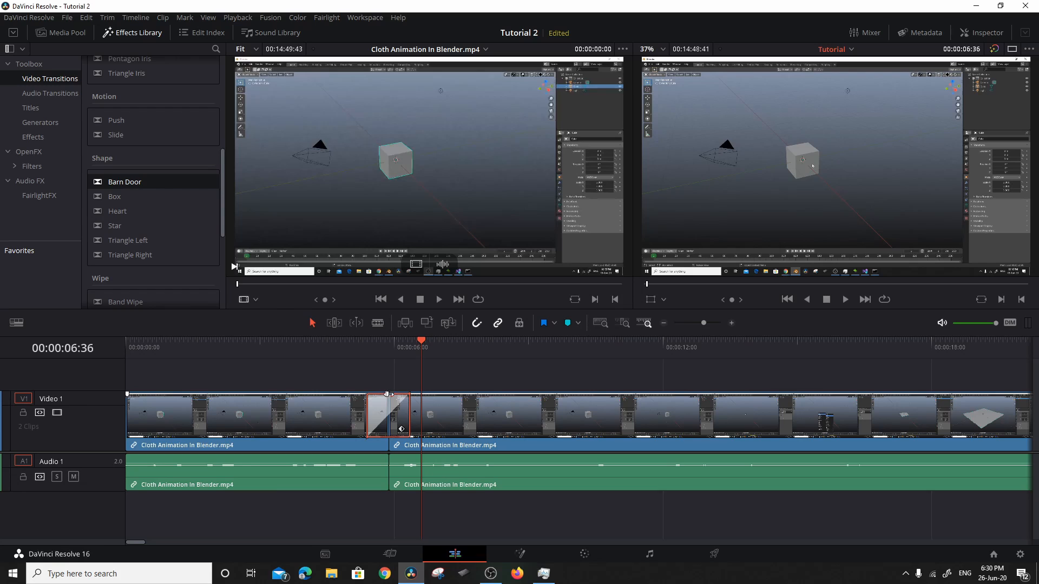
Step: Try a short video fade-in at the start of the second clip, preview it with the transition, and remove the fade-in
drag(390, 395, 428, 395)
drag(373, 351, 317, 363)
key(space)
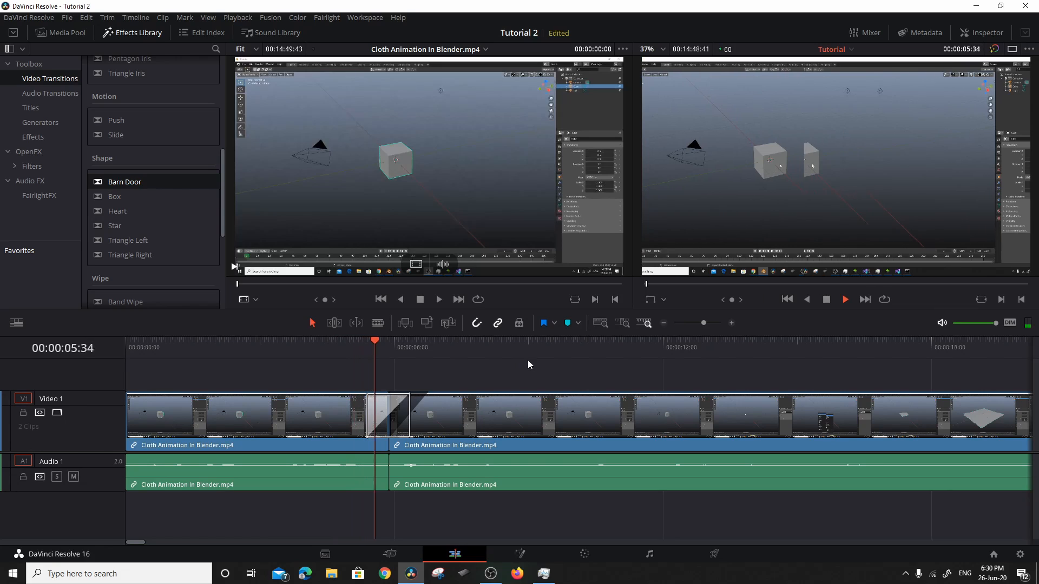
key(space)
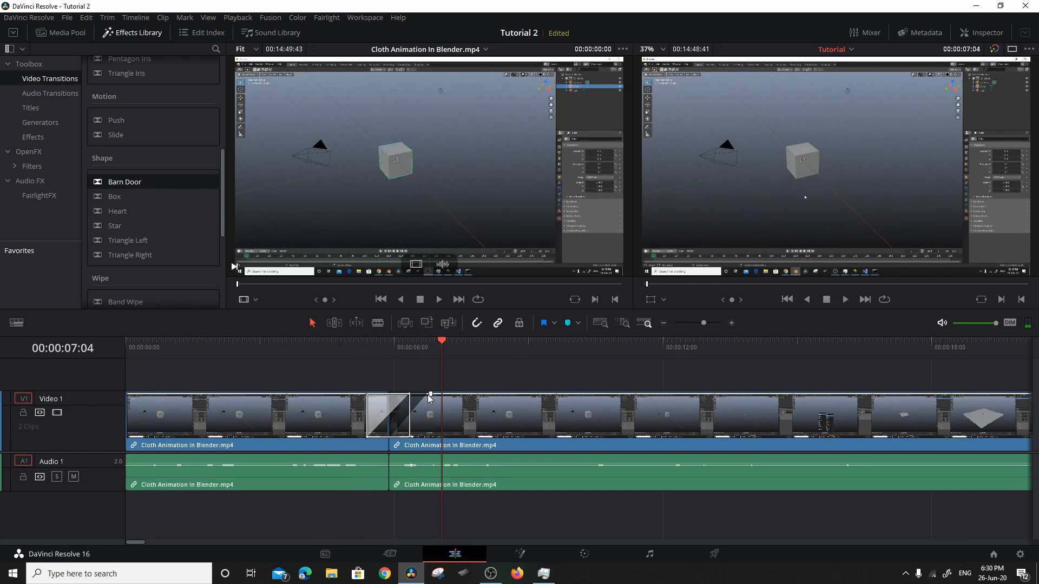
drag(429, 393, 358, 393)
drag(442, 347, 337, 375)
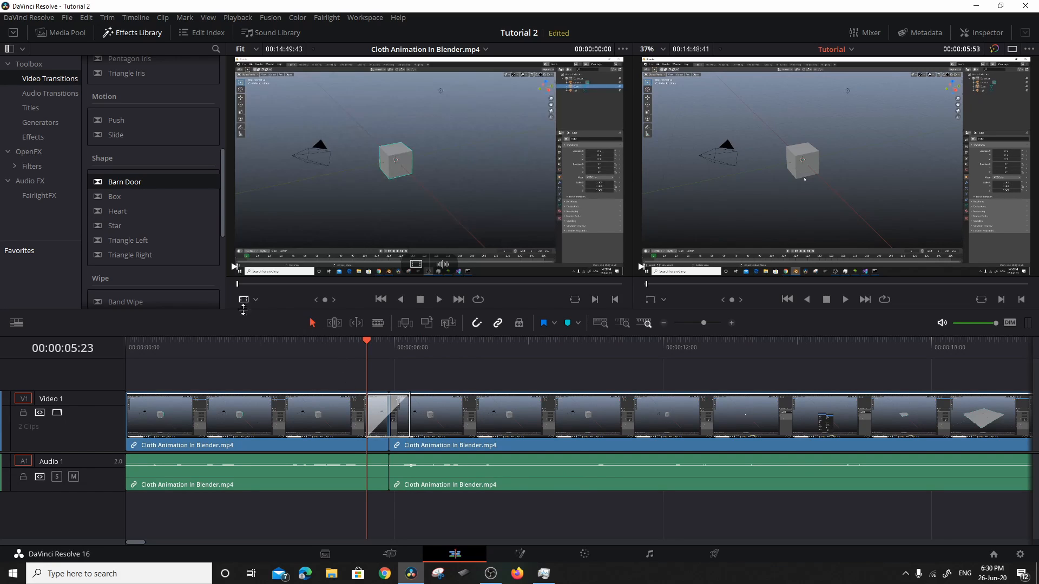
Step: Place the 3D Lower 3rd Flipping 2Line title on a second video track above the first clip
click(22, 111)
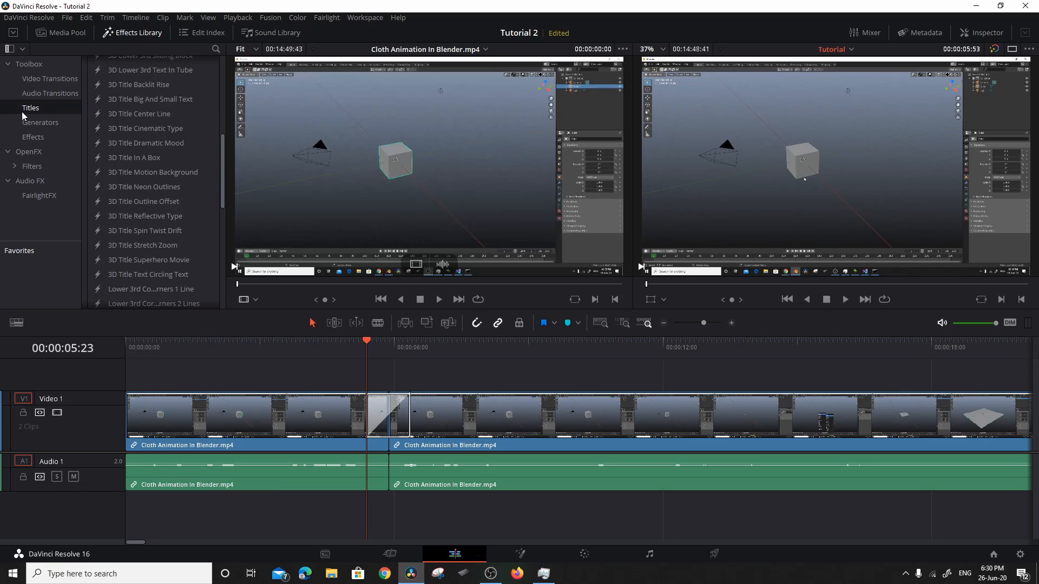
scroll(188, 125, up, 8)
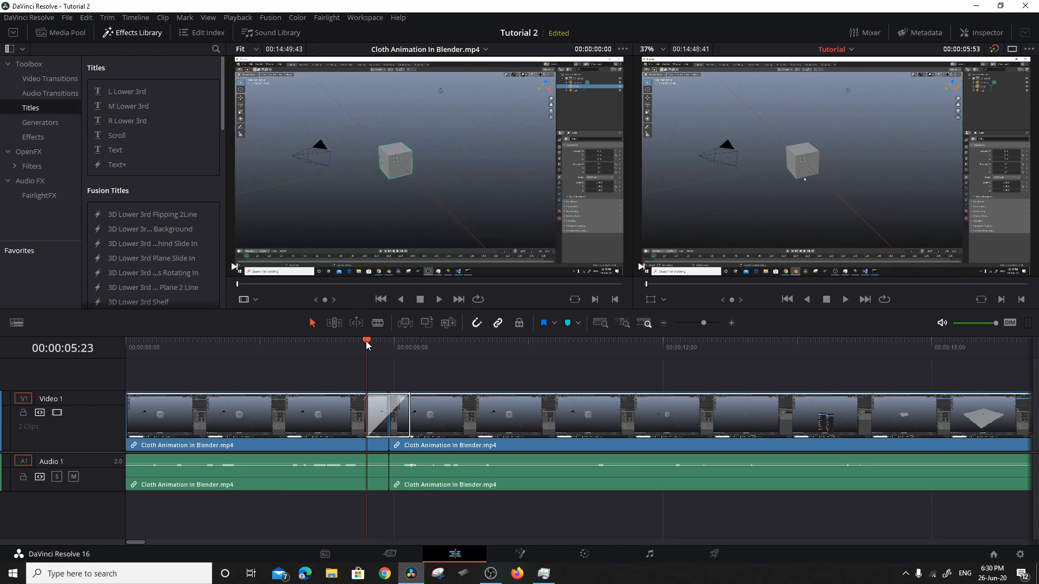
drag(366, 341, 220, 366)
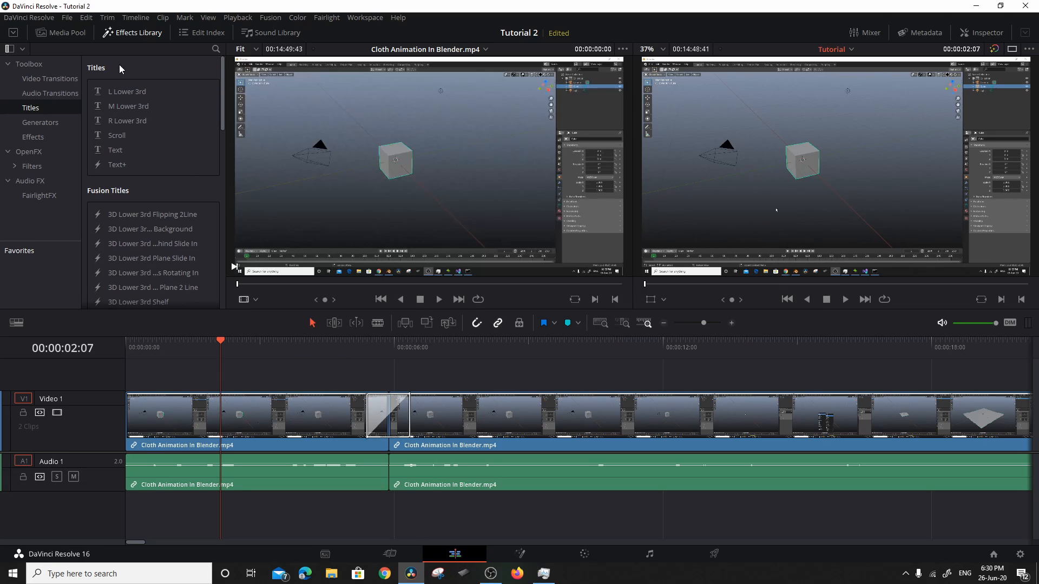
click(60, 31)
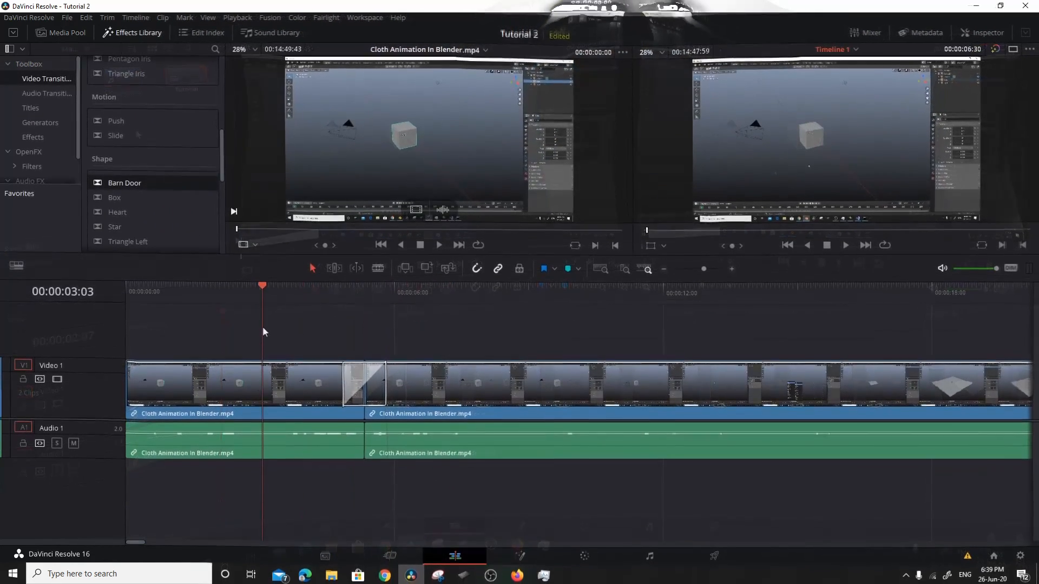
click(43, 107)
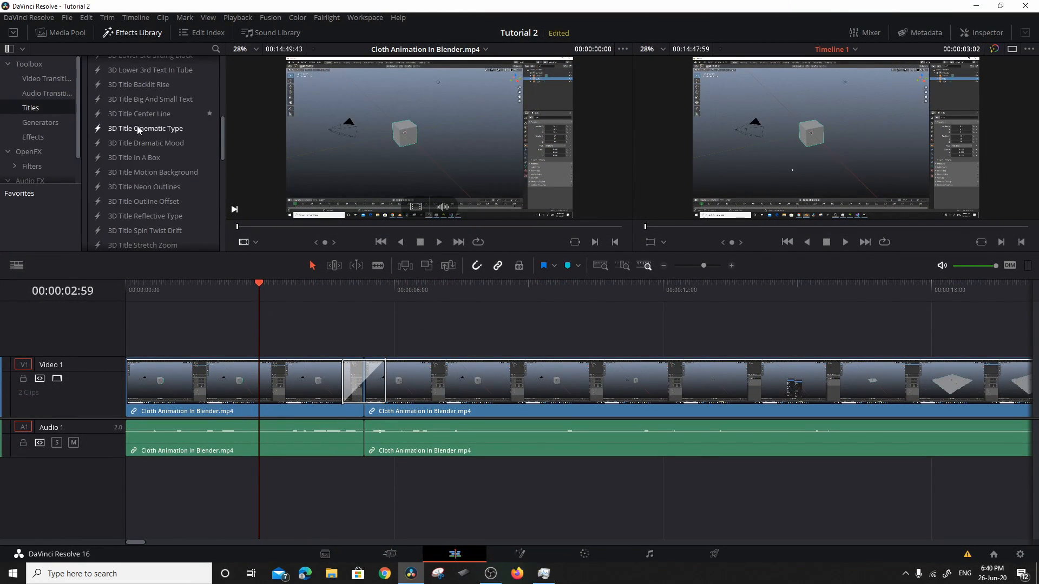
scroll(138, 124, down, 3)
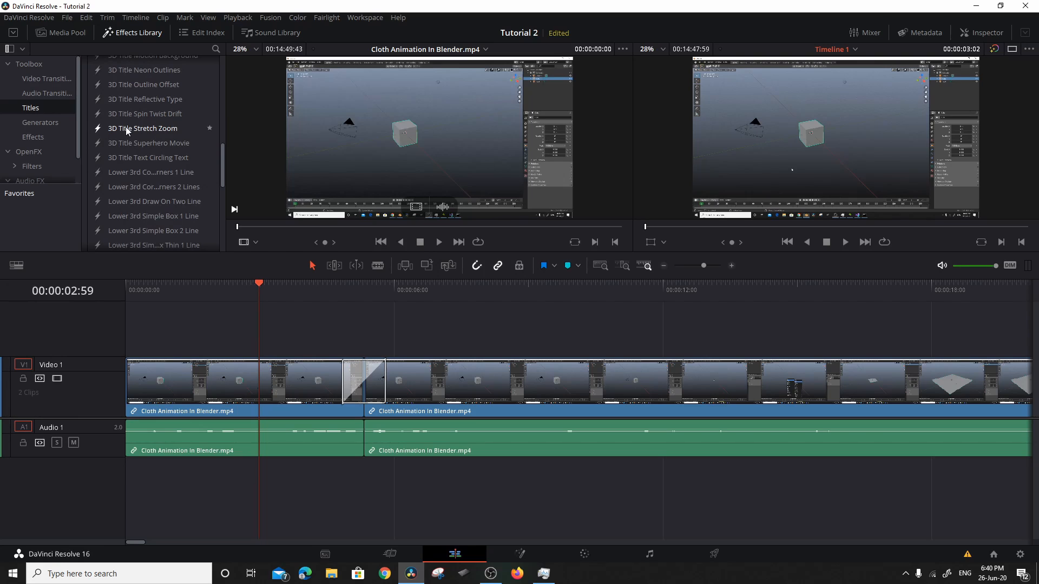
drag(108, 129, 146, 327)
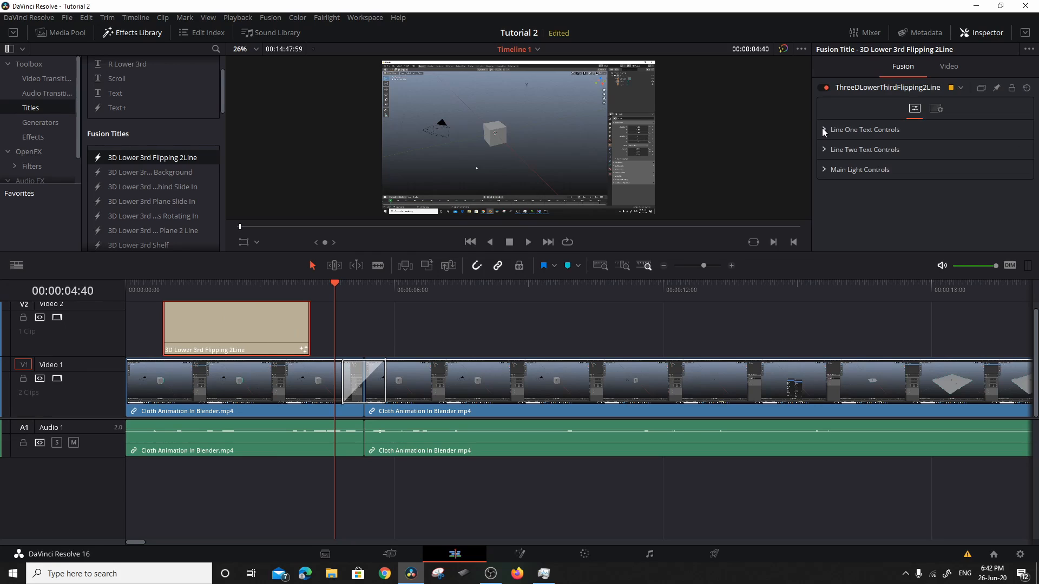
Step: Set the first line of the title to "Wecome back guys to Blender :)"
click(826, 129)
drag(957, 195, 862, 197)
text(Wel)
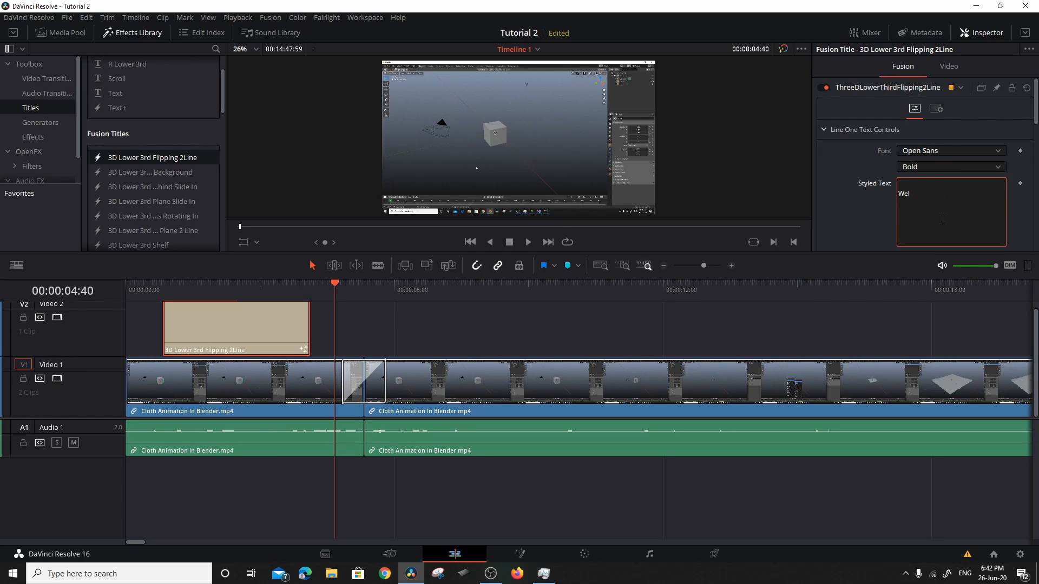
key(BackSpace)
text(come)
text( back guy)
text(s to B)
text(ak)
text(lender)
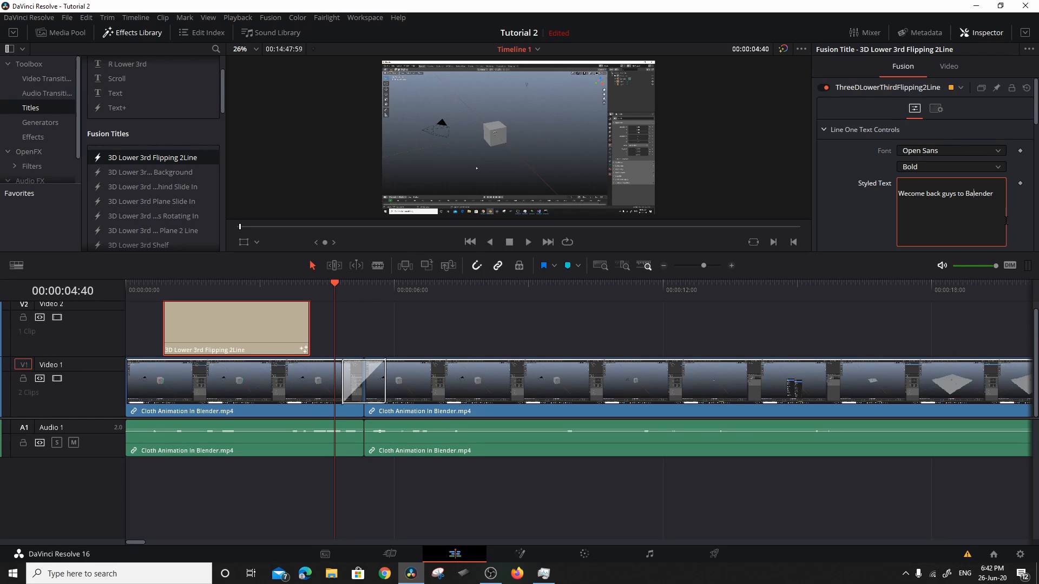
key(BackSpace)
text(:))
click(992, 197)
key(BackSpace)
text(:)
Step: Set the title's first line to a dark red specular color (saturation 0.956, value 0.685) and a yellow line color
scroll(968, 218, down, 10)
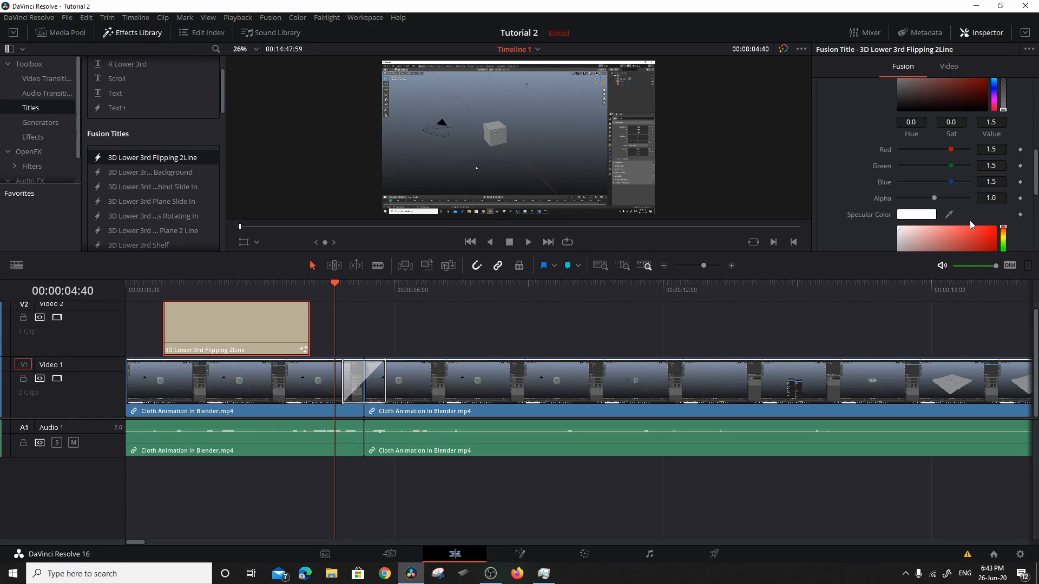
click(991, 118)
scroll(995, 119, up, 5)
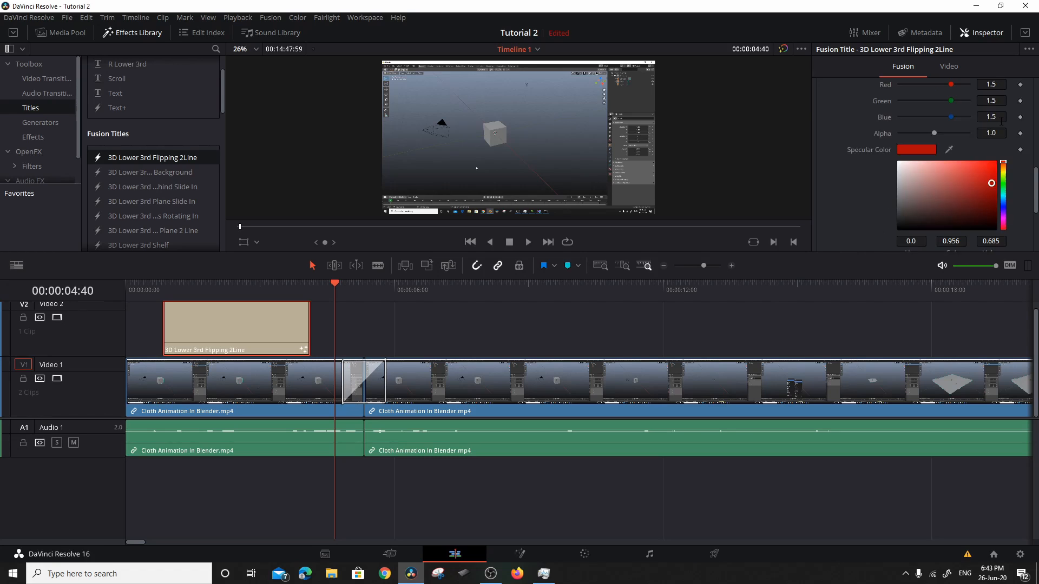
drag(994, 181, 994, 182)
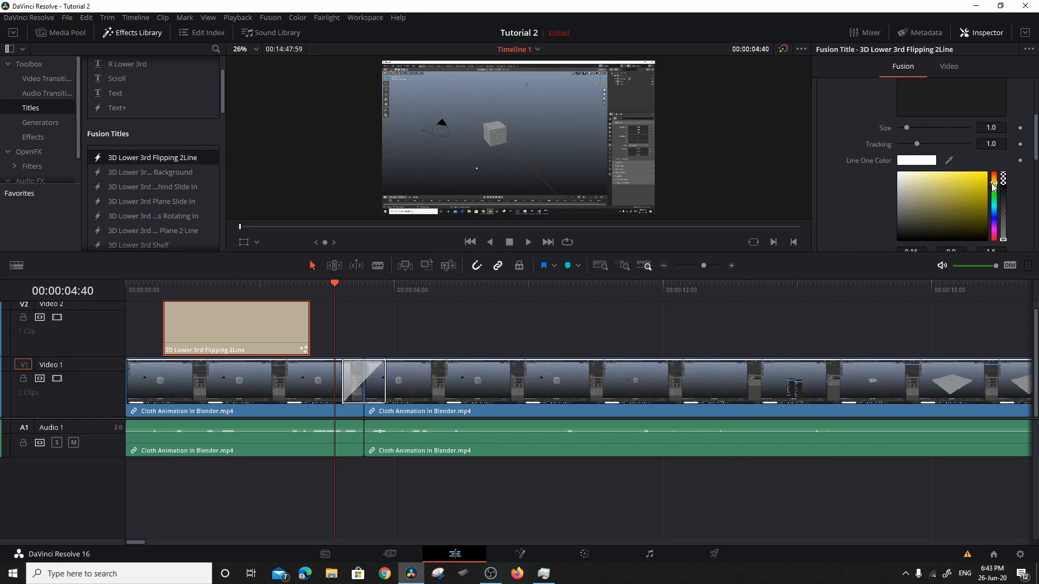
click(968, 180)
scroll(995, 195, down, 6)
scroll(995, 195, up, 6)
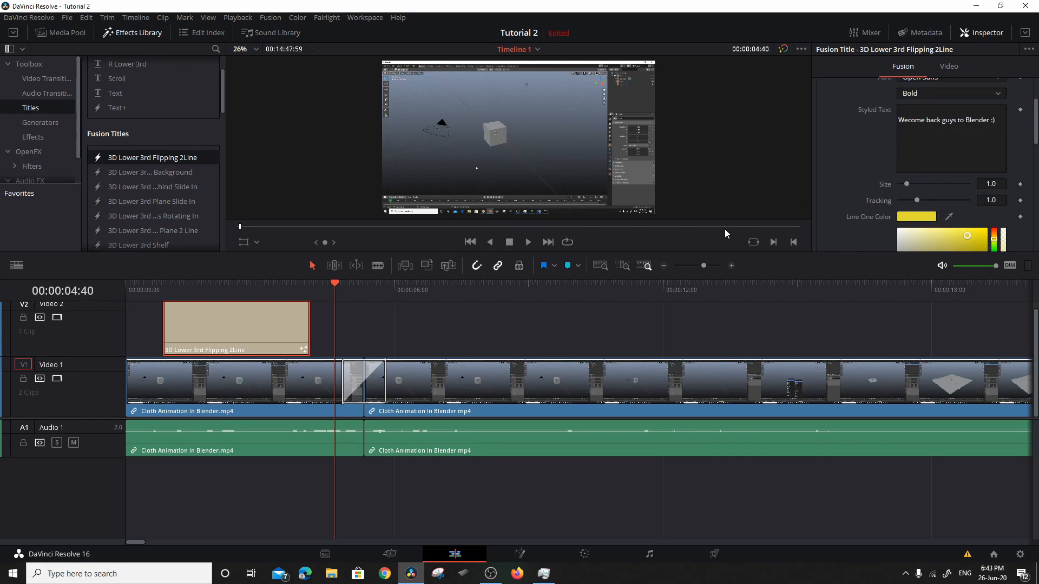
Step: Play the timeline from its start to preview the animated lower-third title, stopping after the transition
key(Home)
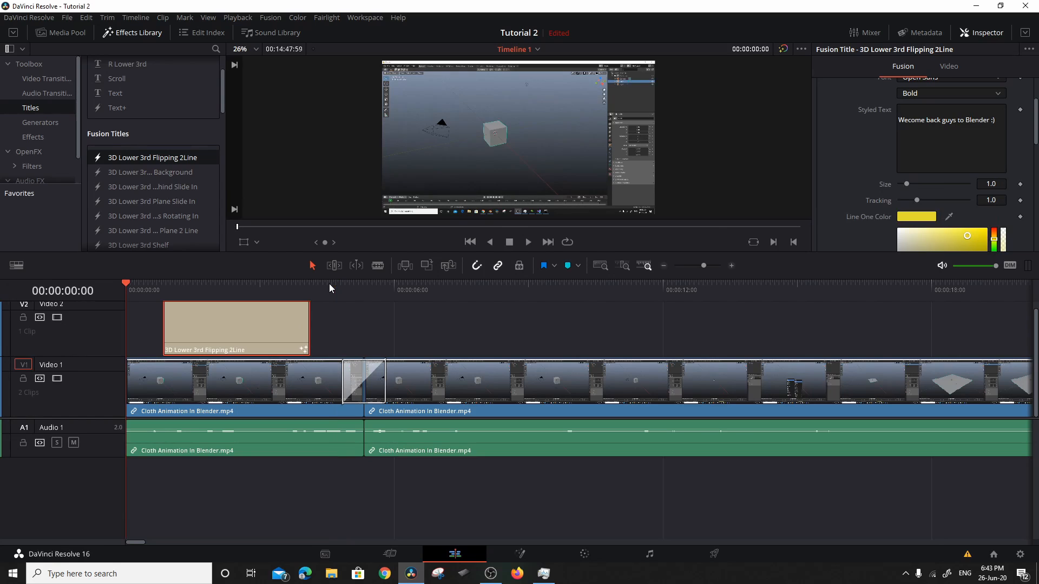
key(space)
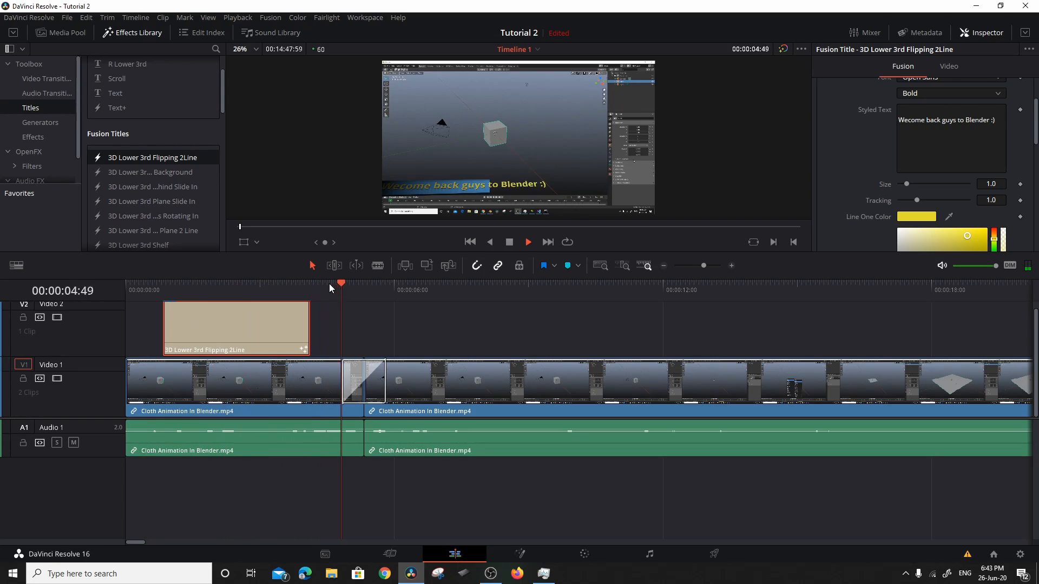
key(space)
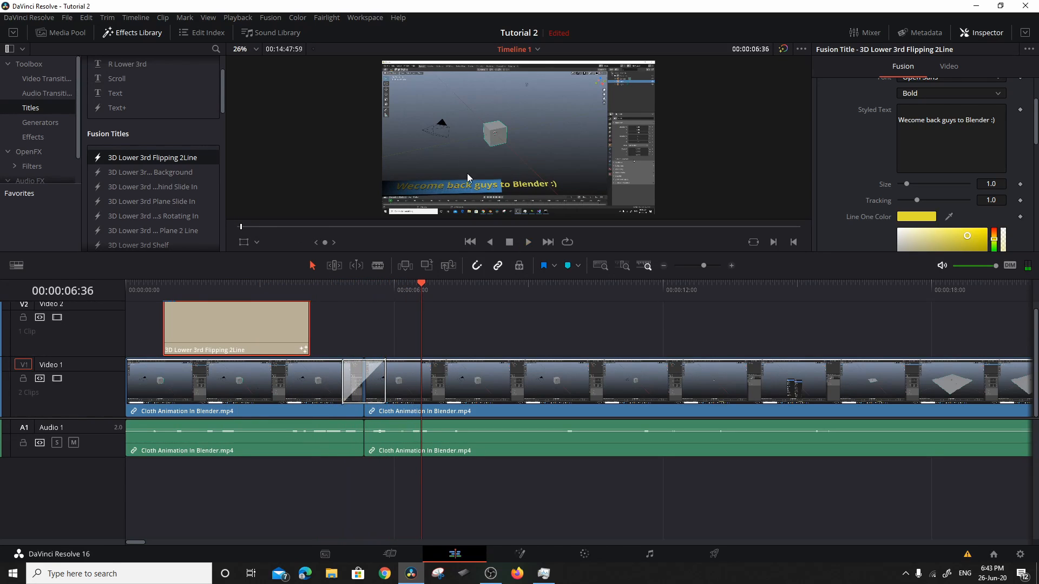
click(473, 267)
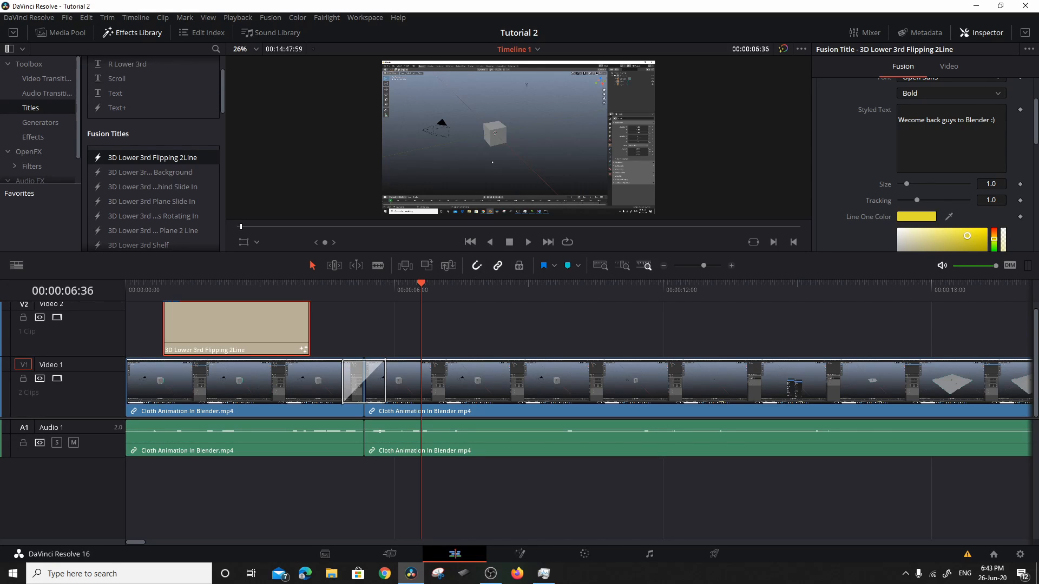
scroll(955, 181, down, 5)
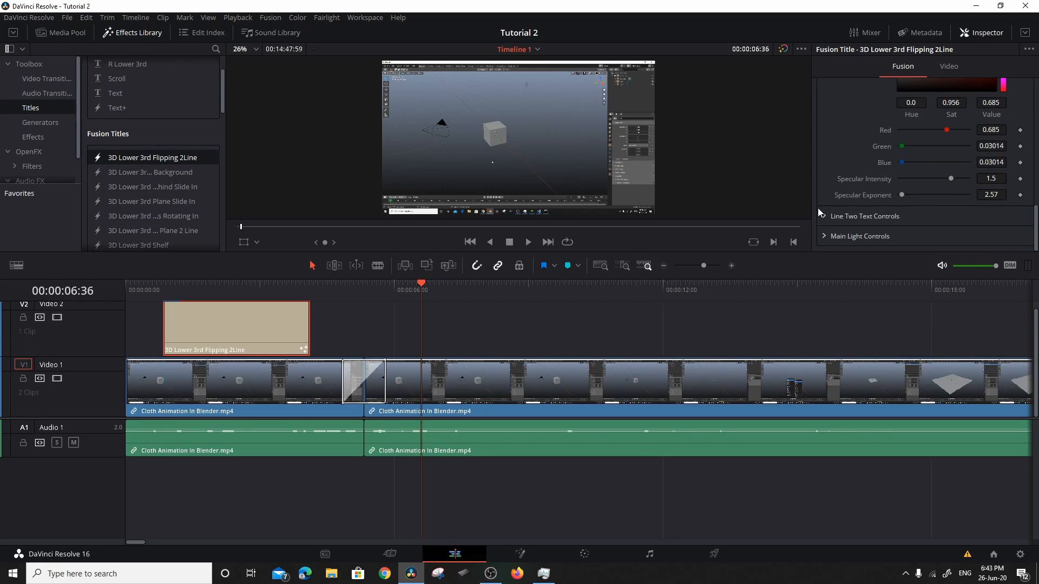
scroll(906, 179, up, 8)
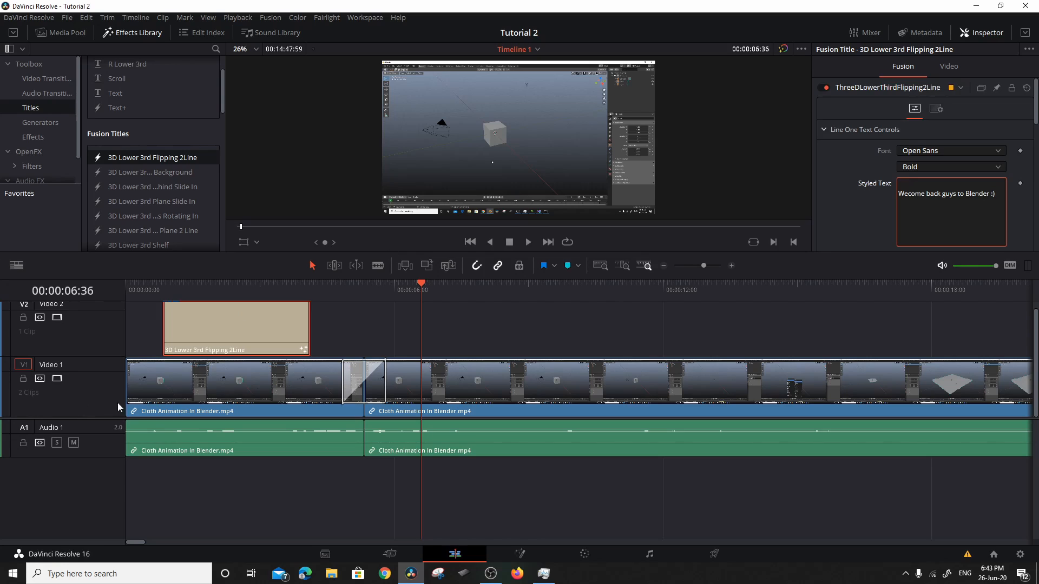
drag(428, 286, 341, 454)
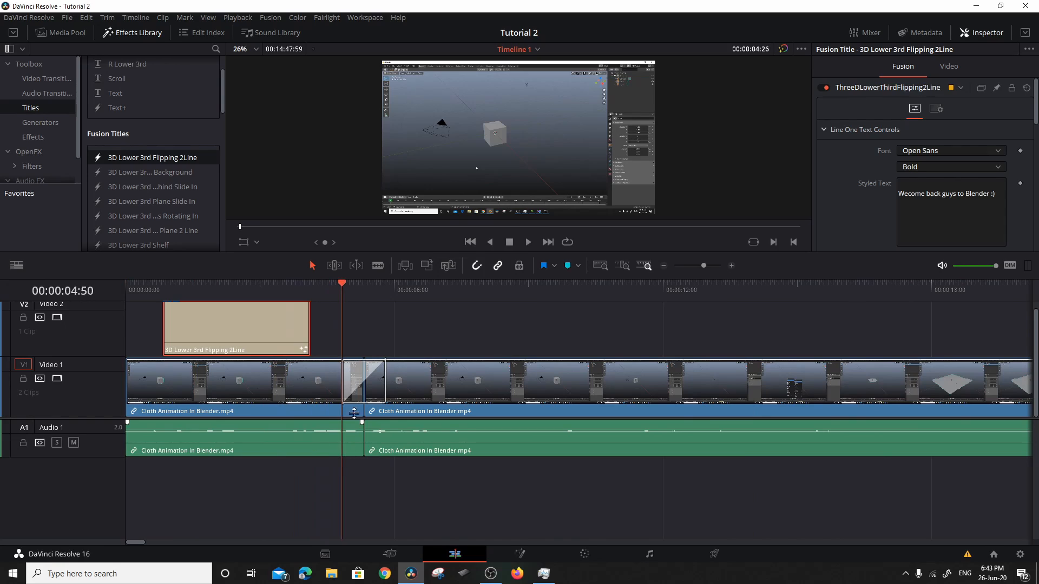
click(304, 363)
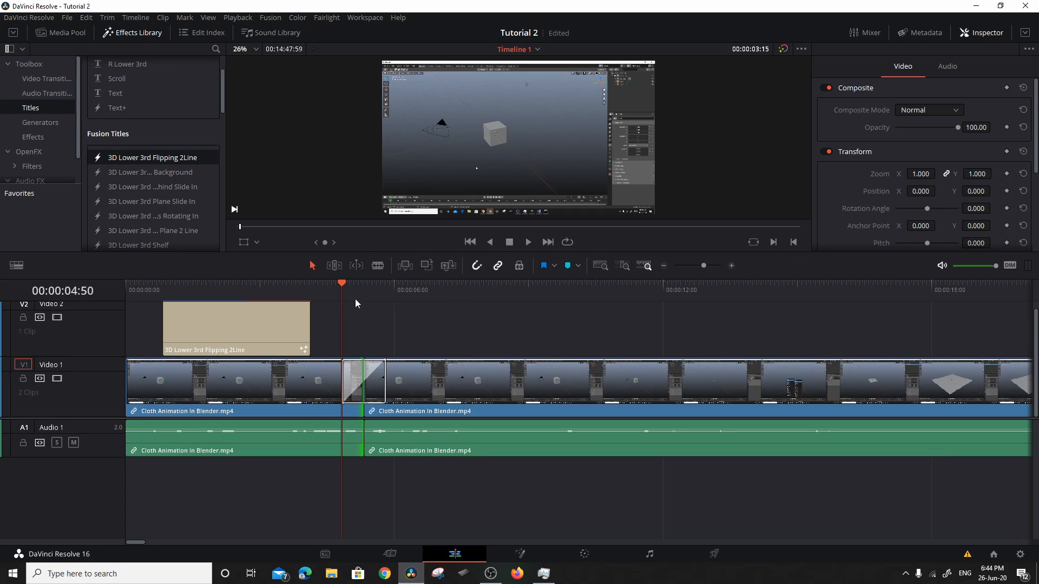
Step: Raise the second clip's audio pitch to 19 semitones and play back a few seconds of it
drag(343, 284, 479, 316)
scroll(421, 342, right, 3)
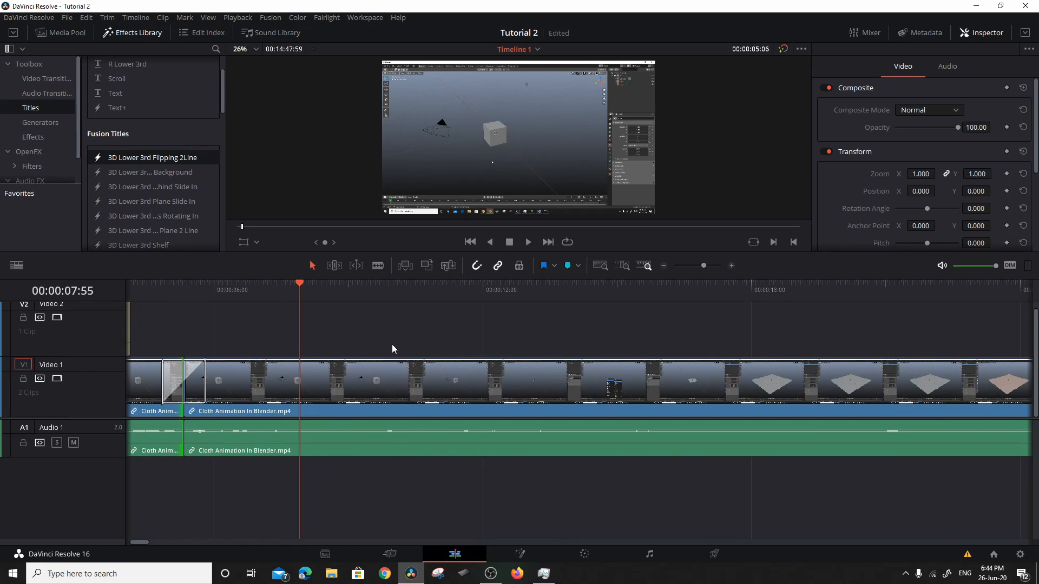
click(321, 386)
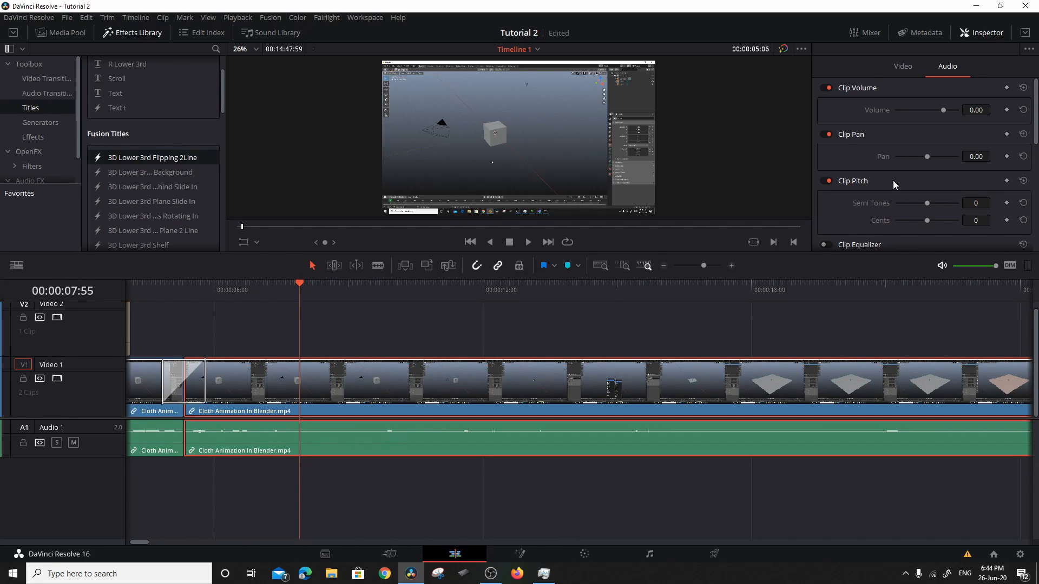
click(909, 69)
click(948, 66)
drag(926, 203, 945, 204)
key(space)
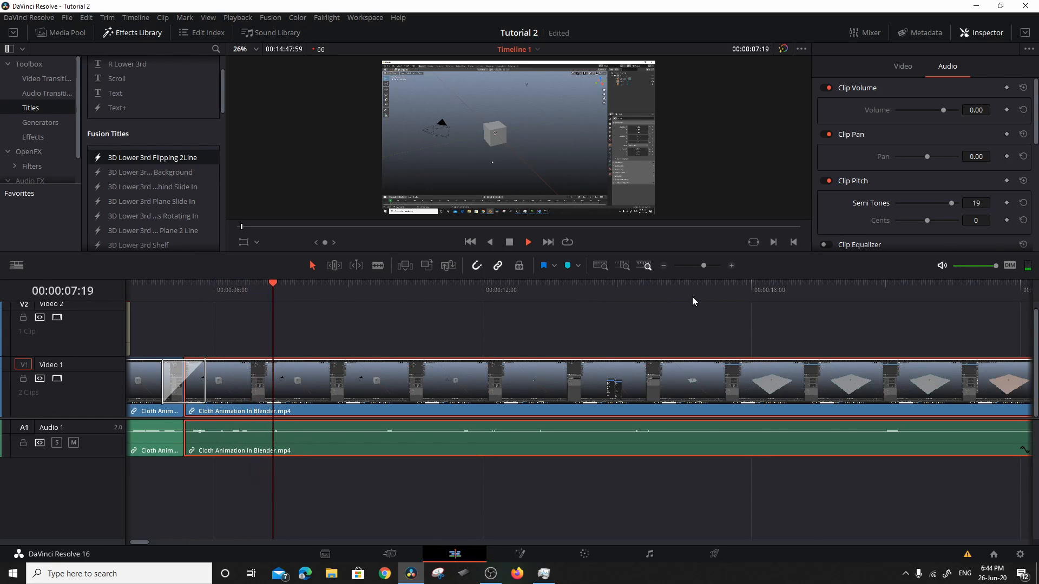
key(space)
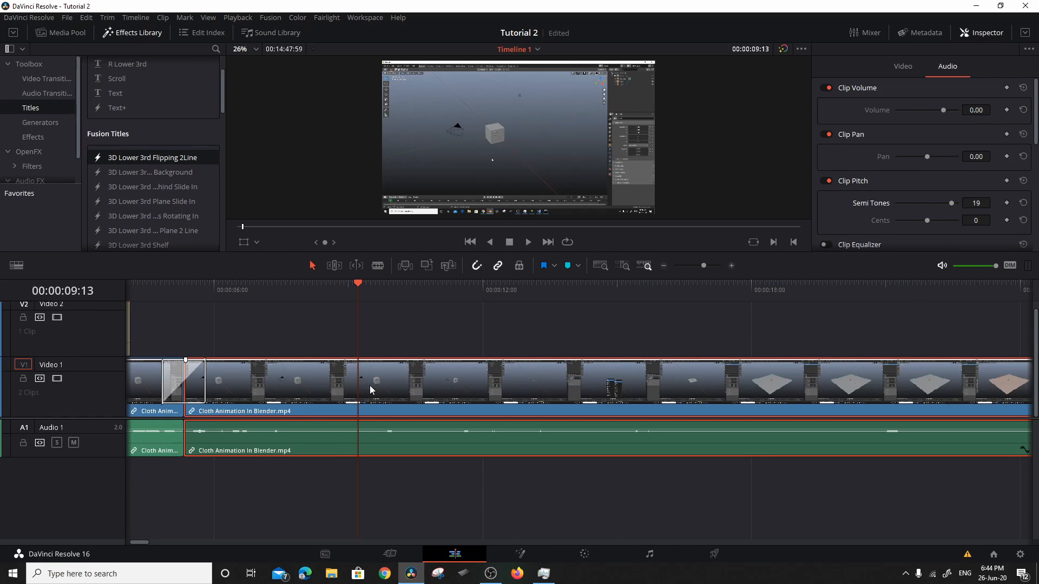
Step: Unlink the video and audio of the second clip and select its audio part on its own
click(494, 388)
right_click(493, 387)
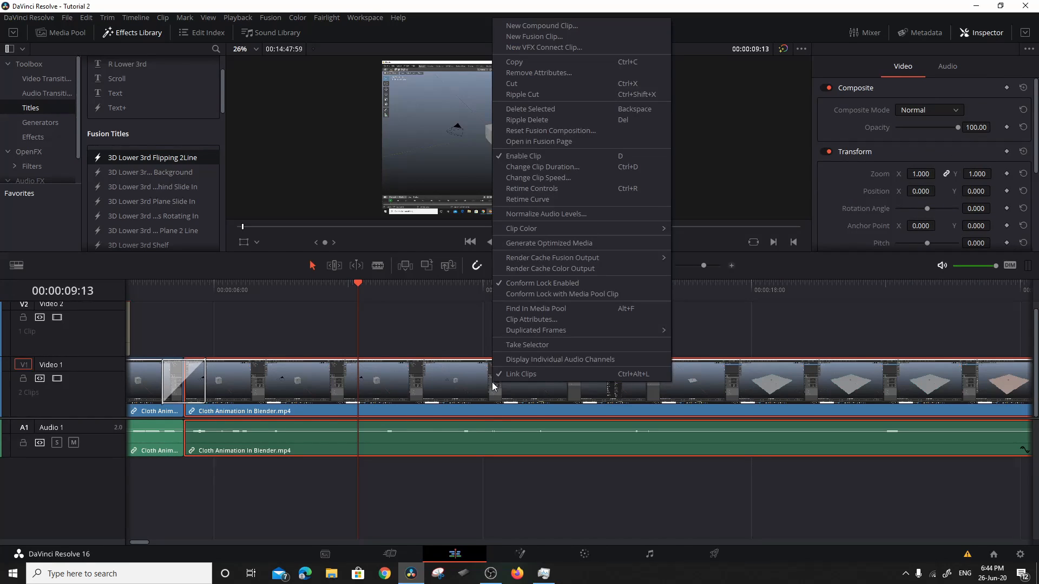
click(522, 374)
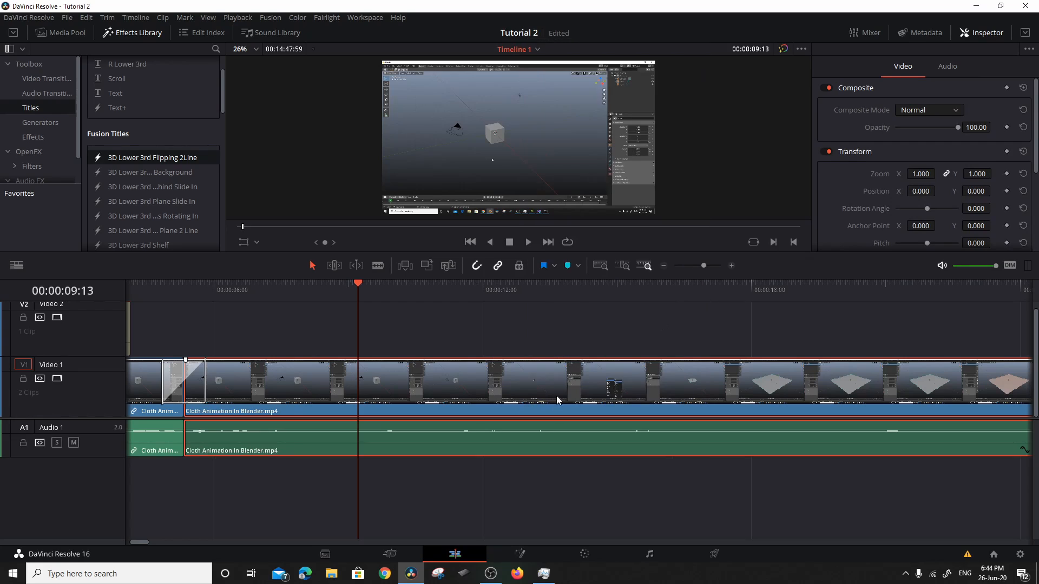
right_click(563, 383)
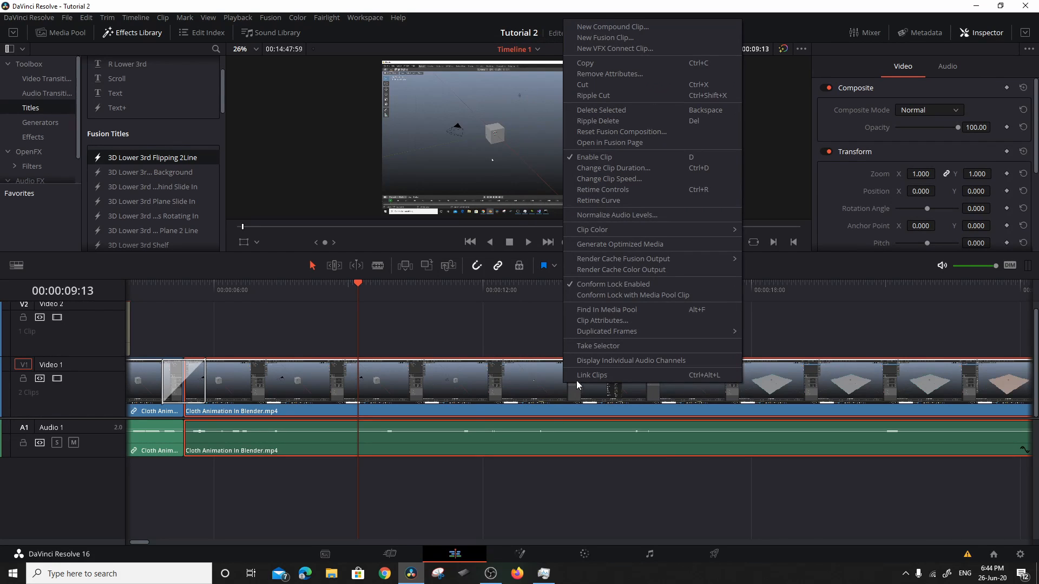
click(469, 376)
click(479, 428)
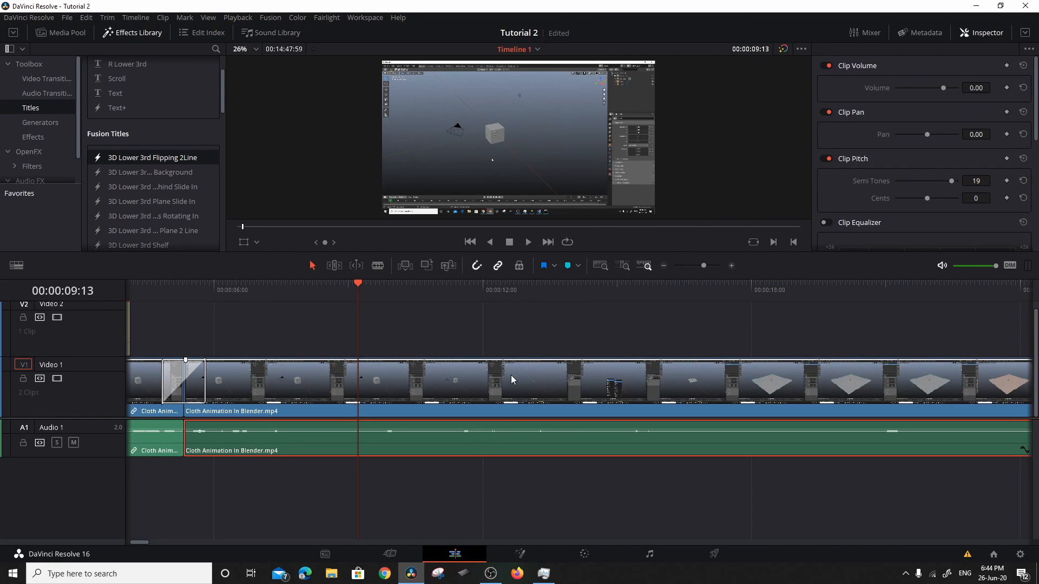
Step: Relink the second clip's video and audio and select the linked clip
shift+click(515, 404)
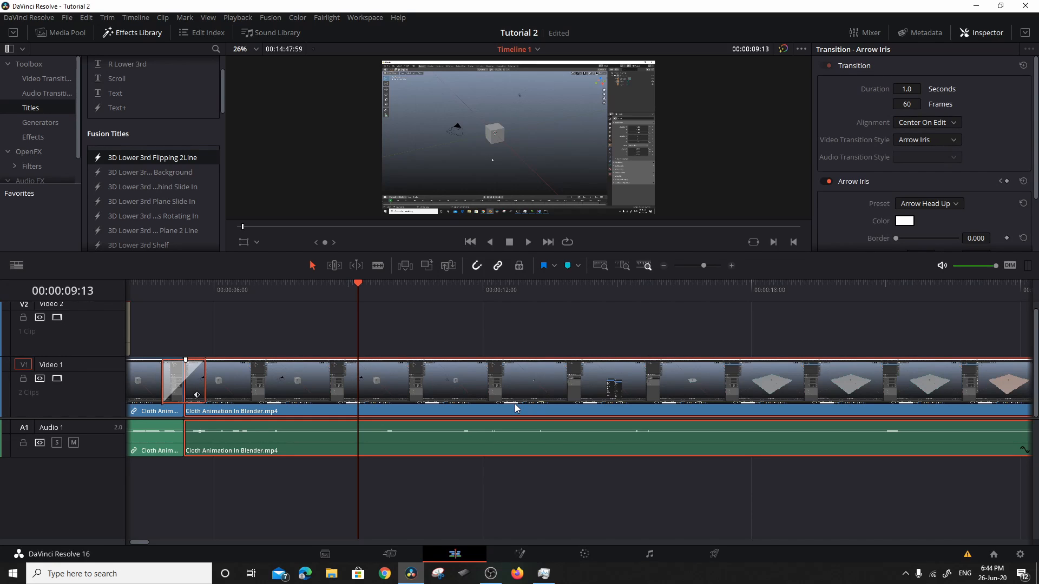
right_click(515, 403)
click(597, 384)
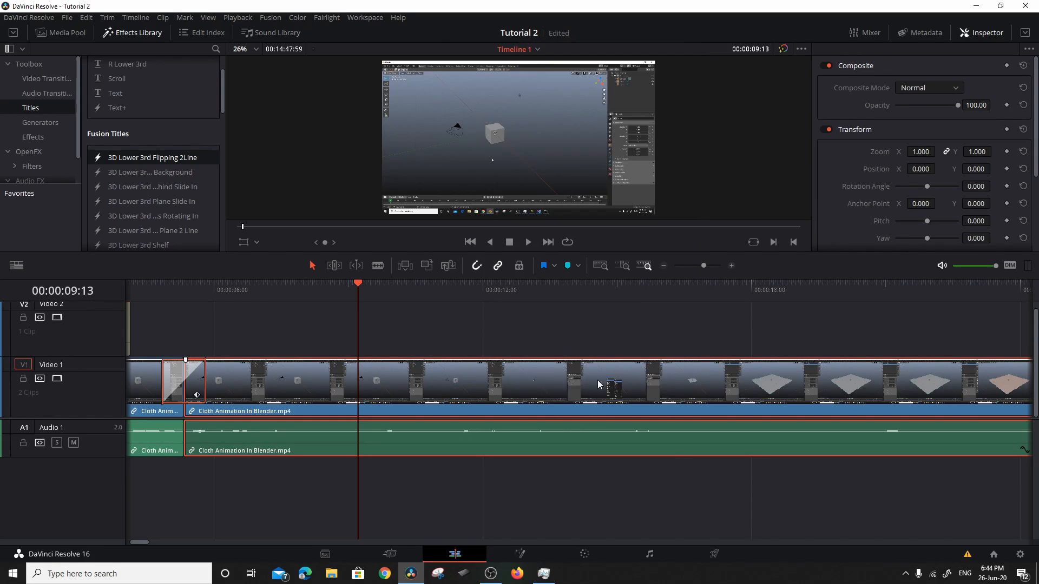
click(434, 324)
click(517, 368)
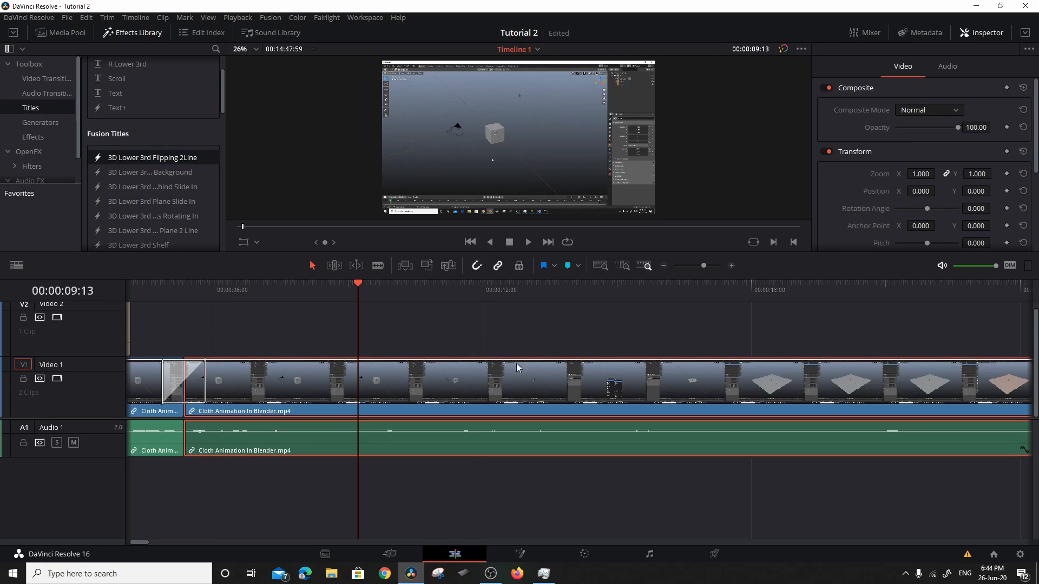
Step: Try the second clip's volume at 30.00 and at 4.00, and reset it to the default
click(989, 34)
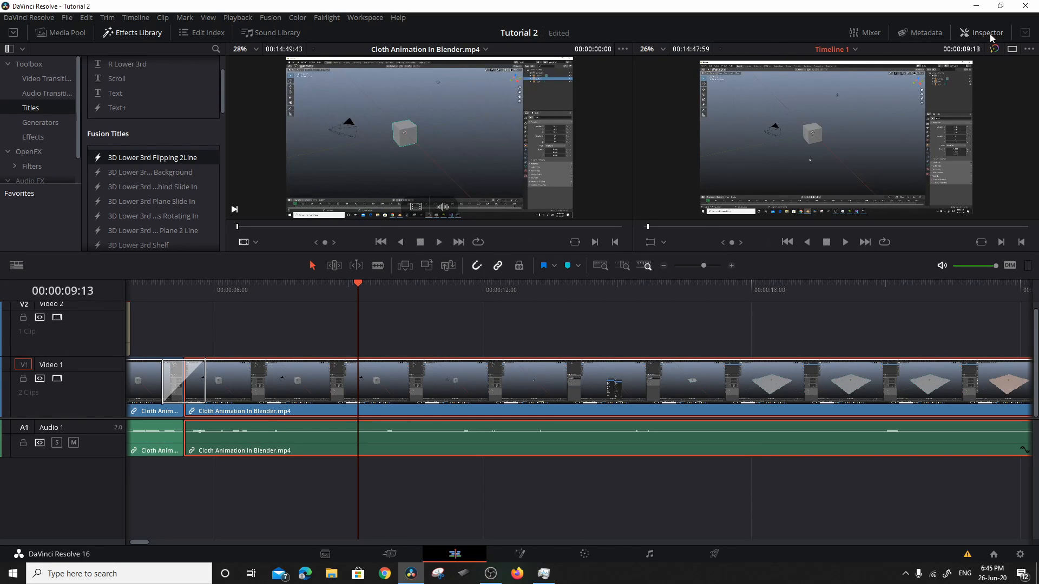
click(989, 33)
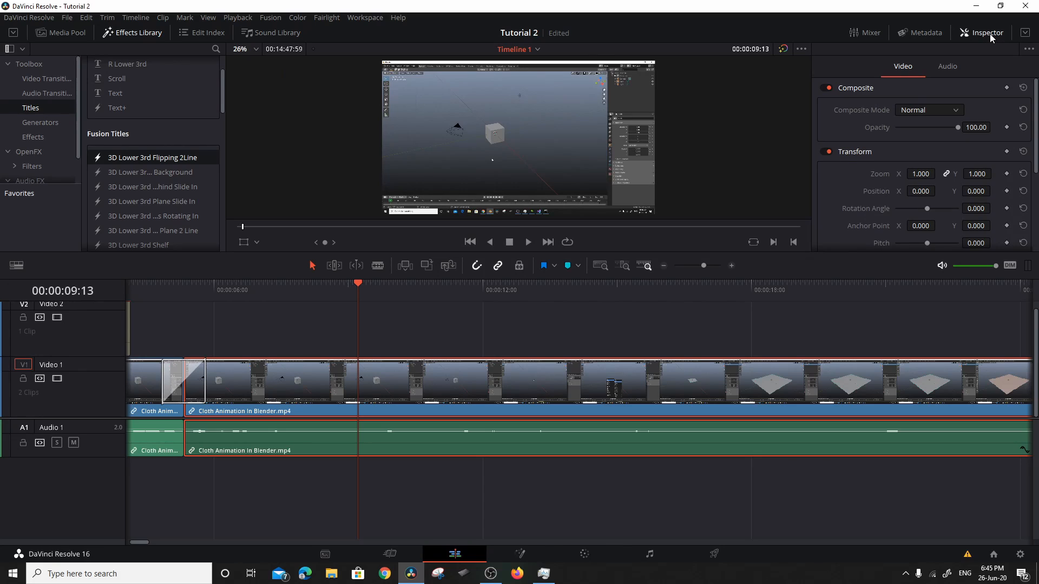
click(947, 66)
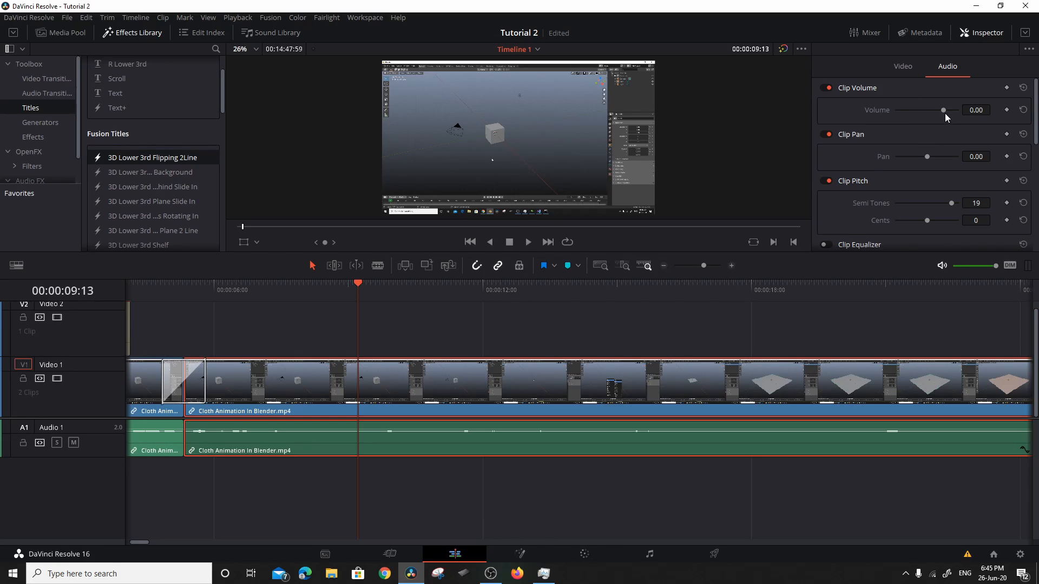
drag(945, 113, 978, 116)
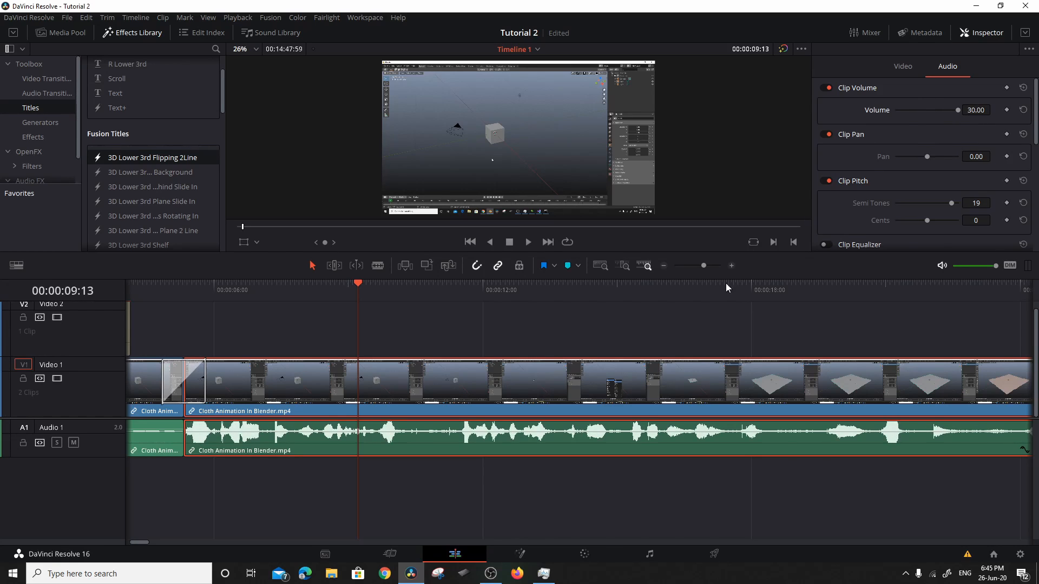
click(946, 111)
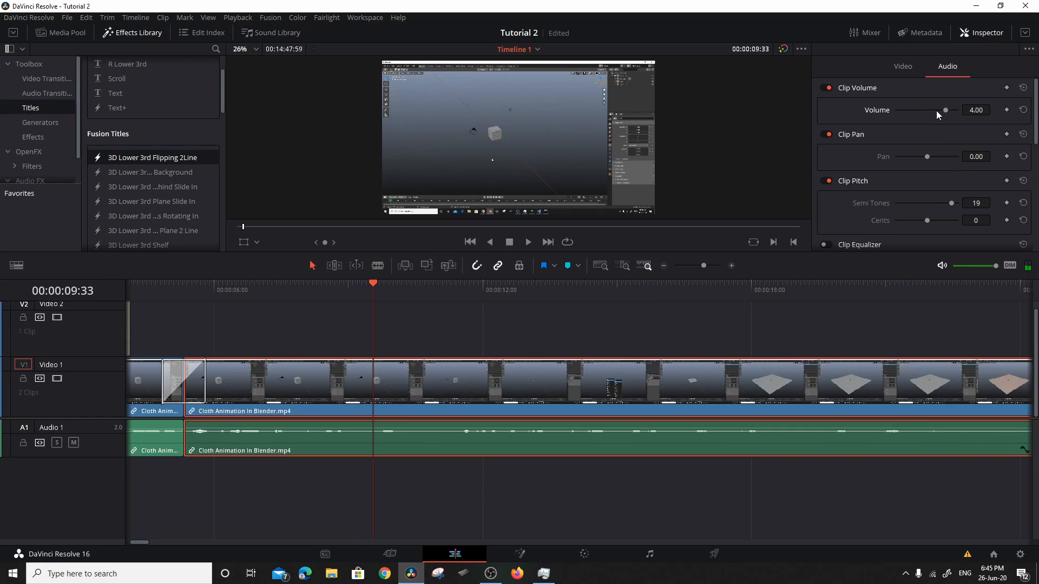
click(1023, 109)
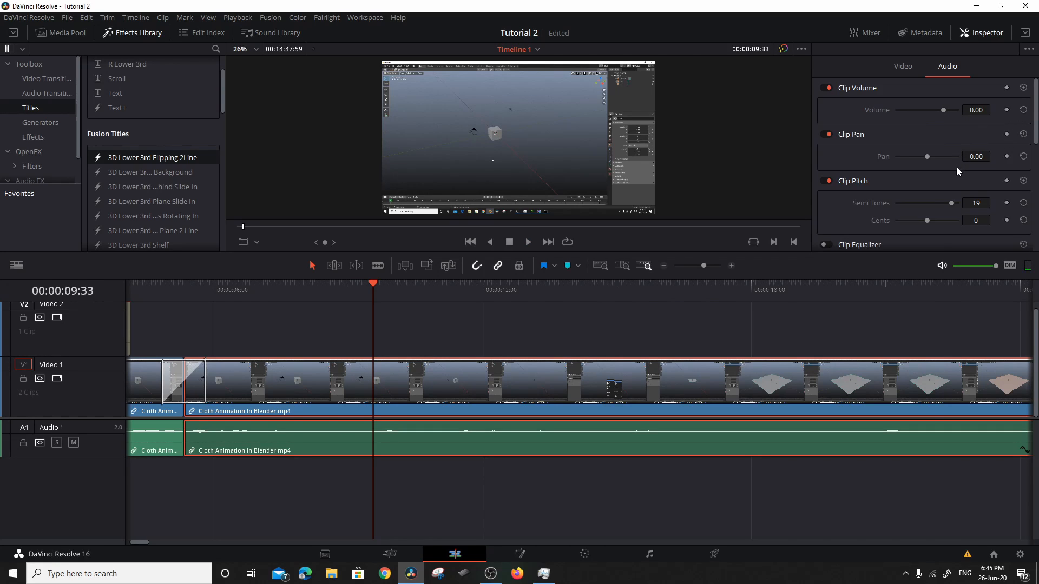
Step: Lower the second clip's pitch to 8 semitones and play back the clip to hear it
scroll(952, 191, down, 1)
drag(953, 168, 924, 182)
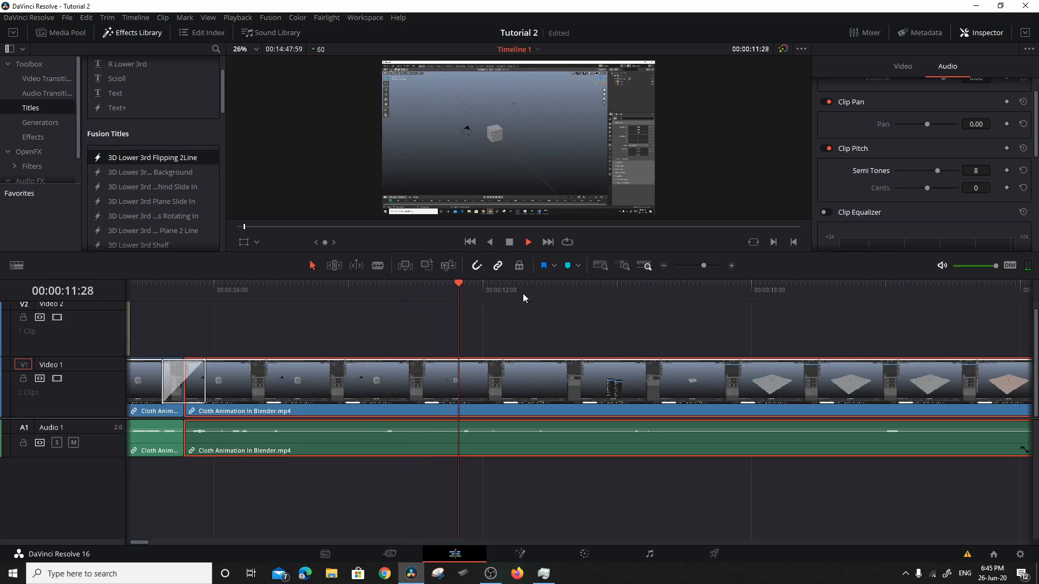
key(space)
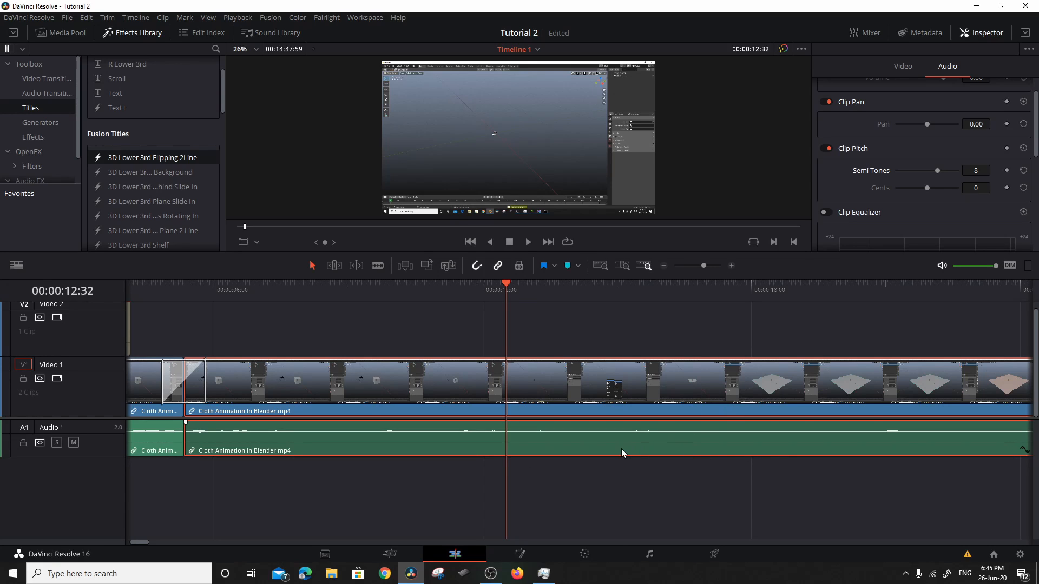
Step: Split the second clip and its audio at 00:00:12:02 with the blade and return to the selection tool
drag(511, 290, 484, 304)
click(377, 265)
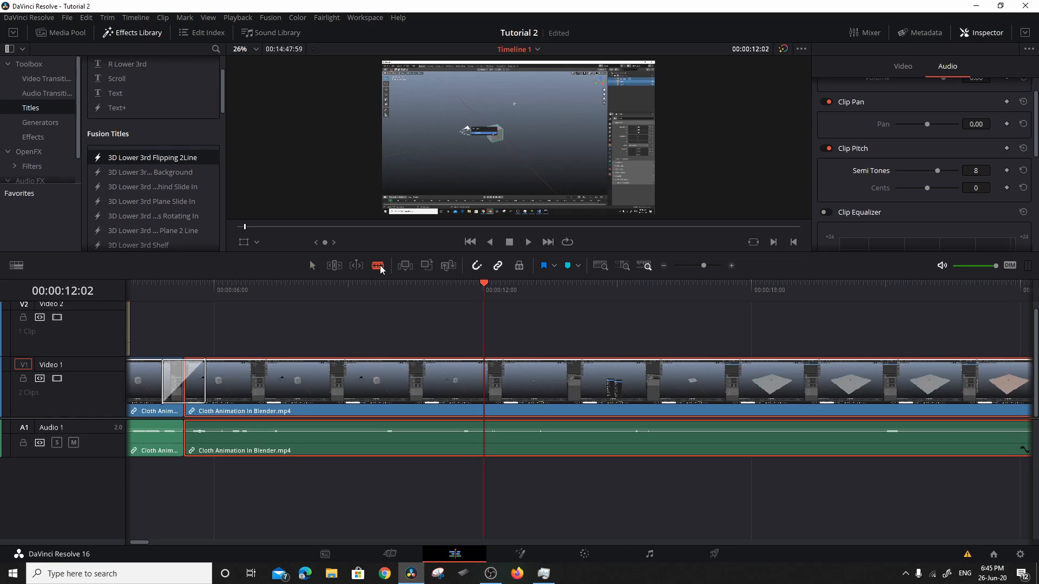
click(485, 411)
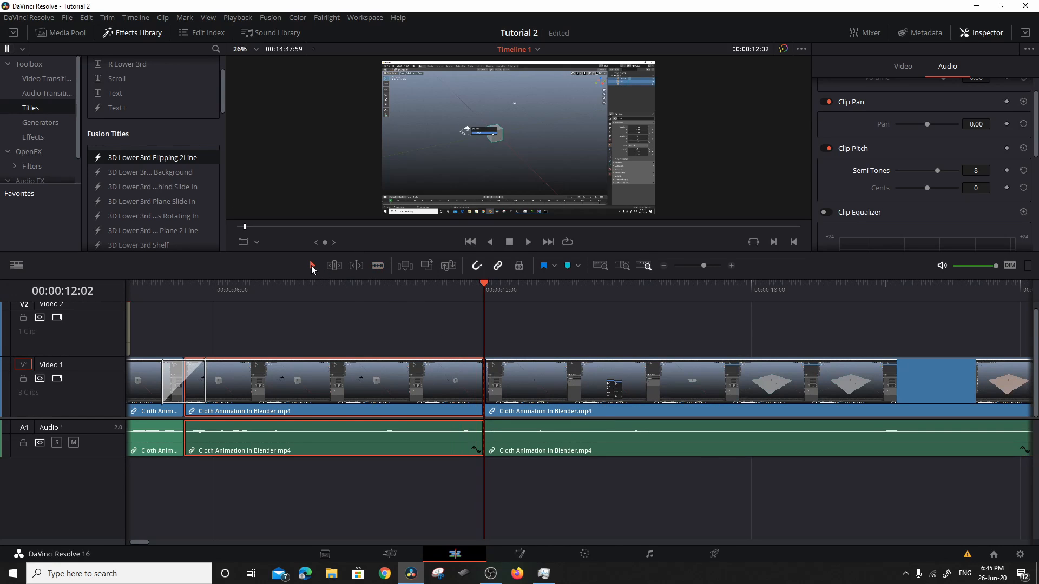
click(313, 265)
Step: Reset the pitch semitones of the clip after the new cut to the default
click(627, 379)
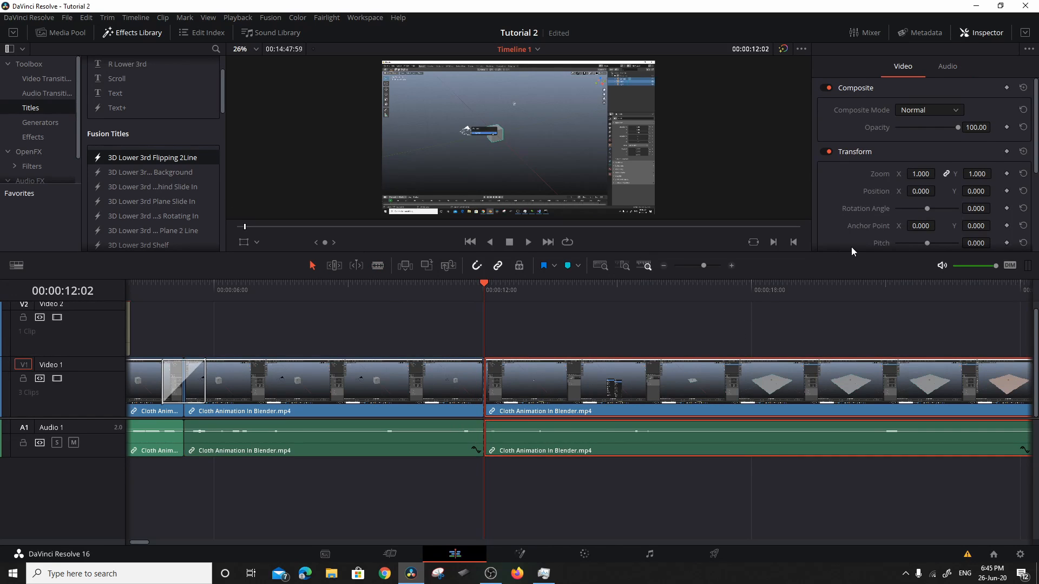
click(947, 66)
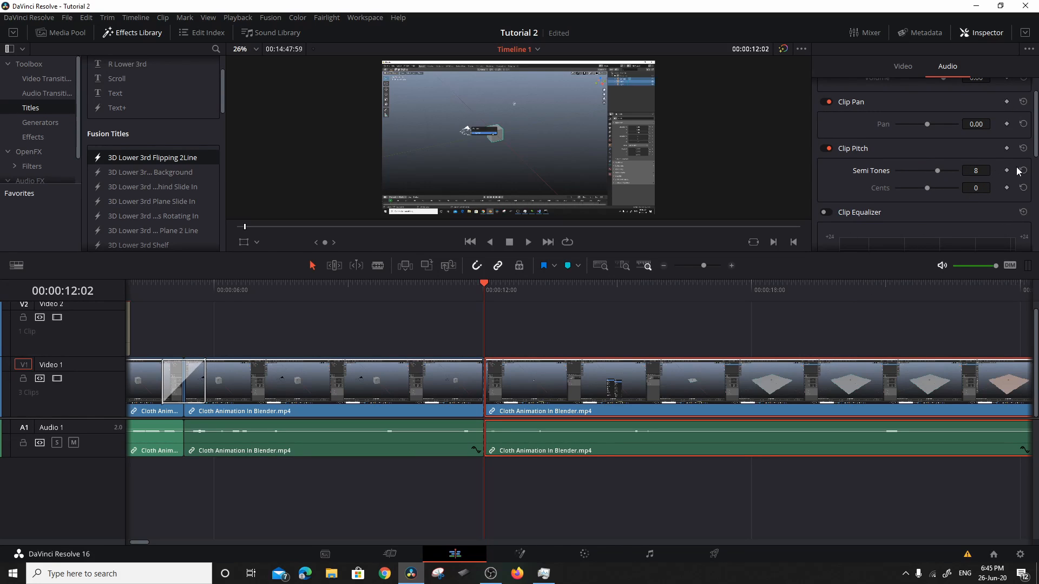
click(1023, 172)
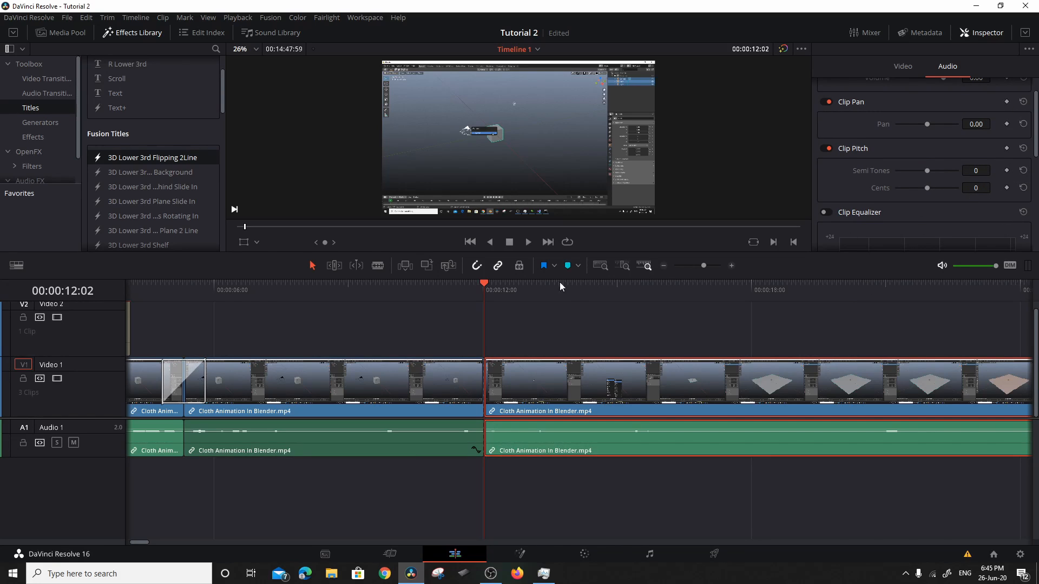
Step: Play the timeline from about 00:00:09:06 across the new cut to compare the pitched and normal audio
drag(484, 287, 371, 286)
click(352, 286)
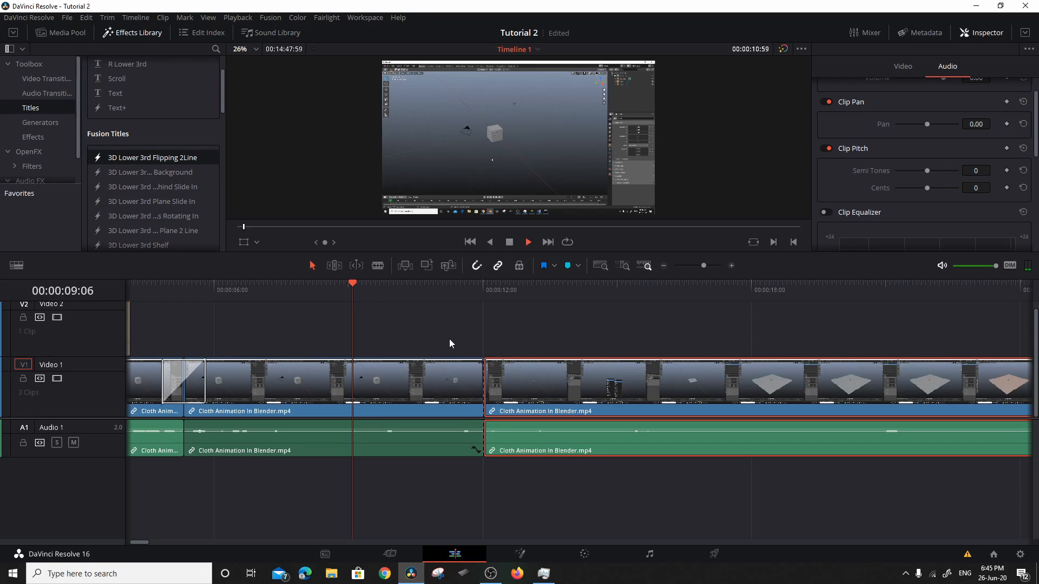
key(space)
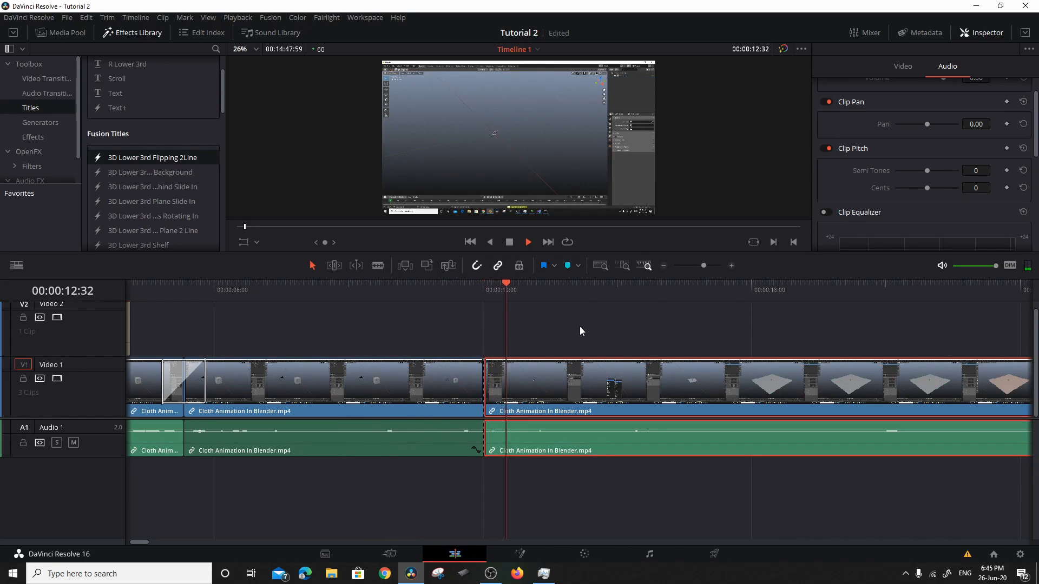
key(space)
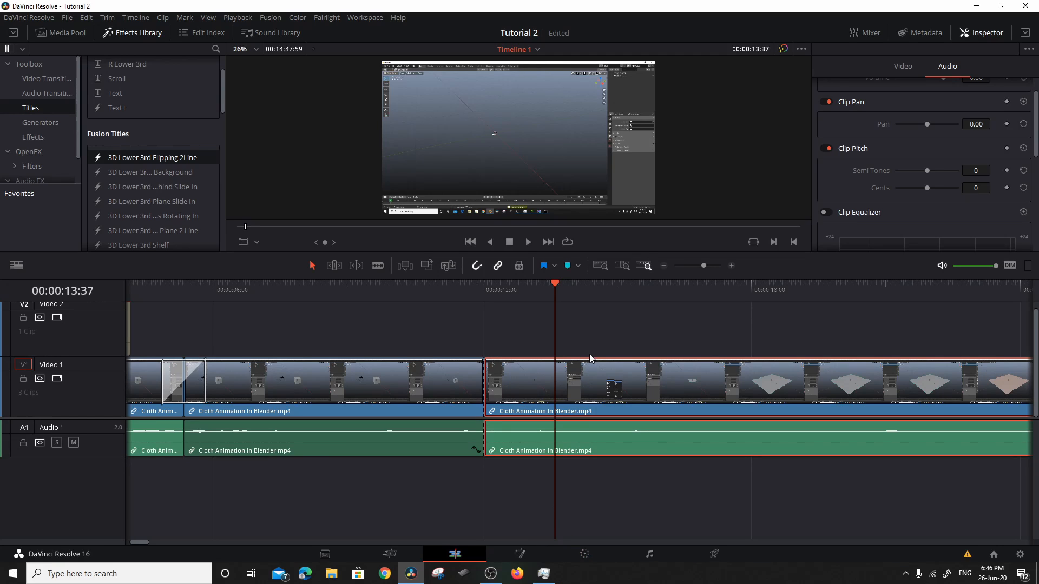
Step: Place the playhead at 00:00:13:14 and zoom the timeline viewer's picture out to 5%
mouse_move(551, 288)
mouse_down()
mouse_move(631, 297)
mouse_move(538, 303)
mouse_up()
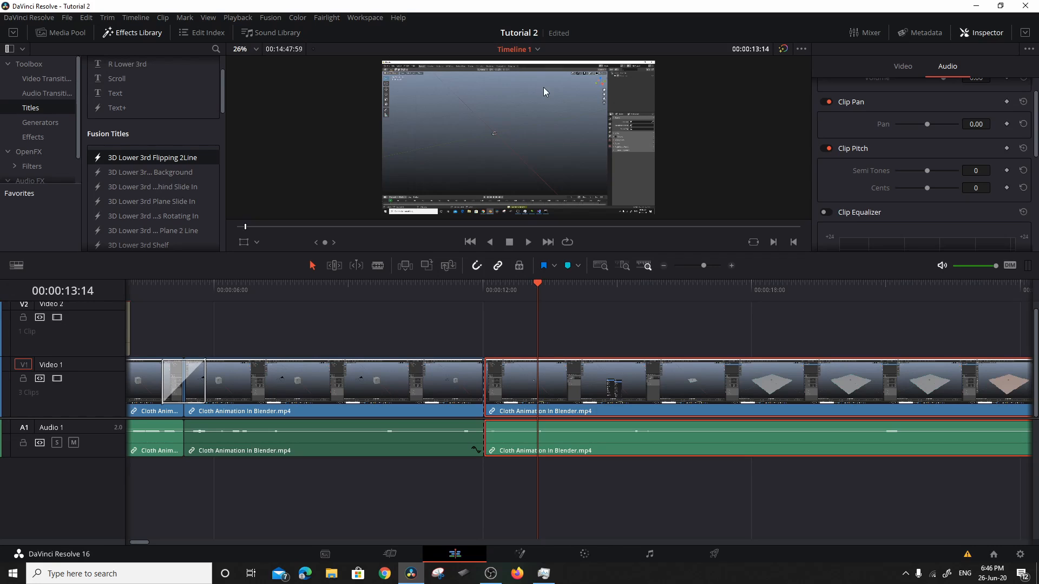
scroll(544, 92, down, 3)
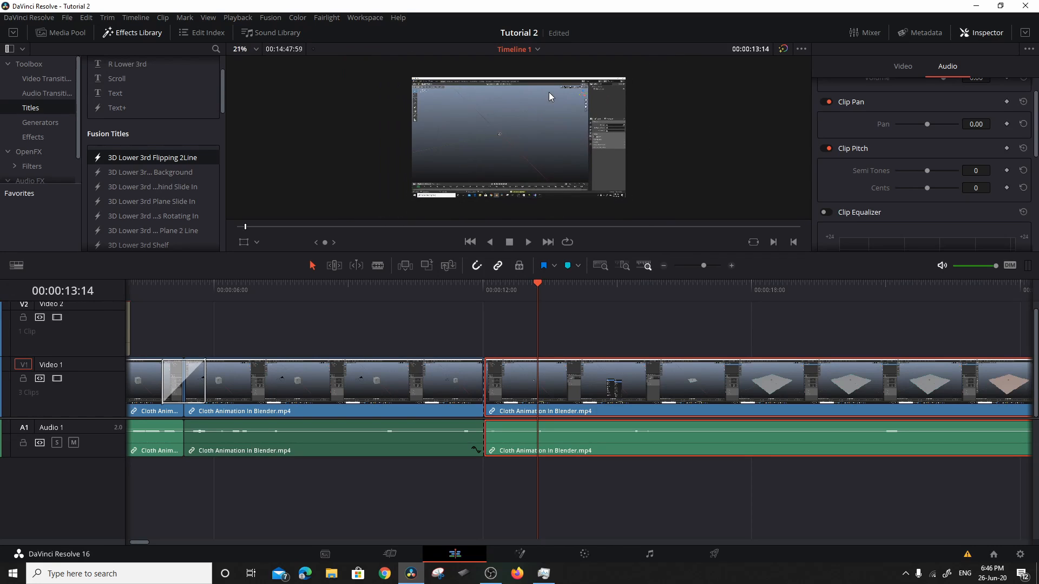
scroll(549, 93, down, 8)
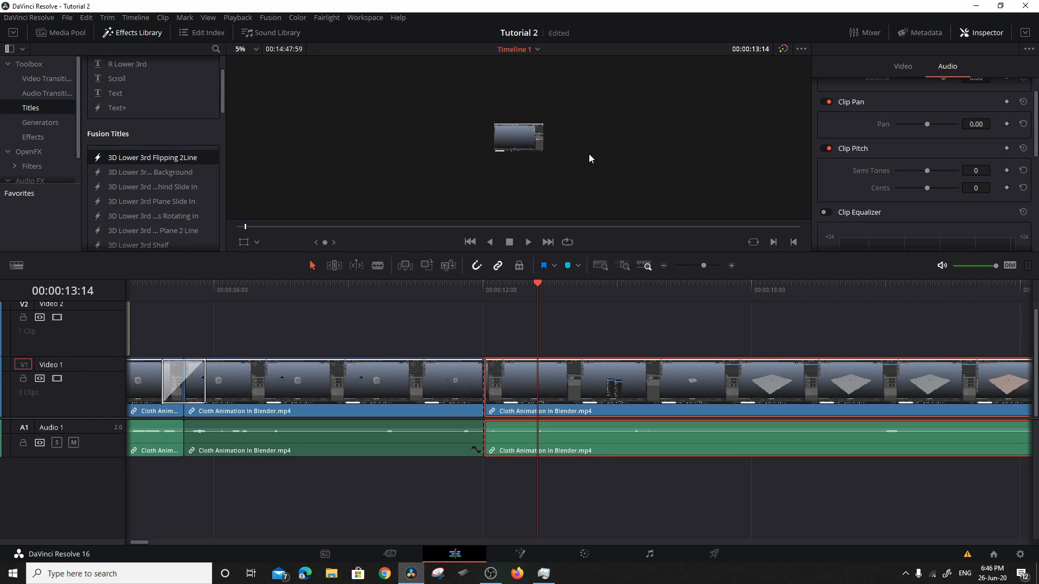
Step: Toggle the timeline repeatedly between showing its full length and the close-up zoom
key(shift+z)
key(shift+z)
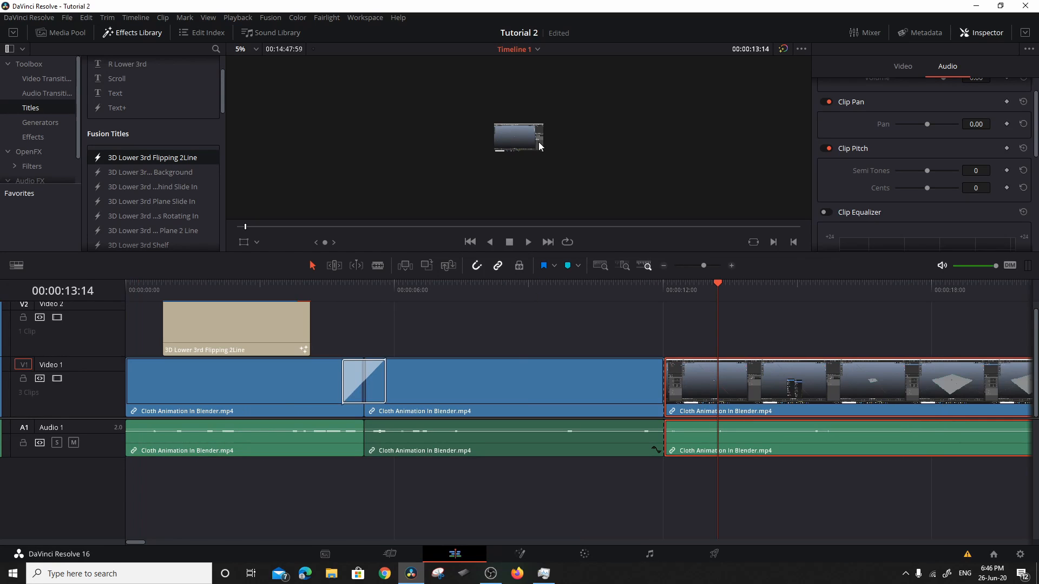
key(shift+z)
key(shift+z)
key(shift+z)
key(shift+z)
key(shift+z)
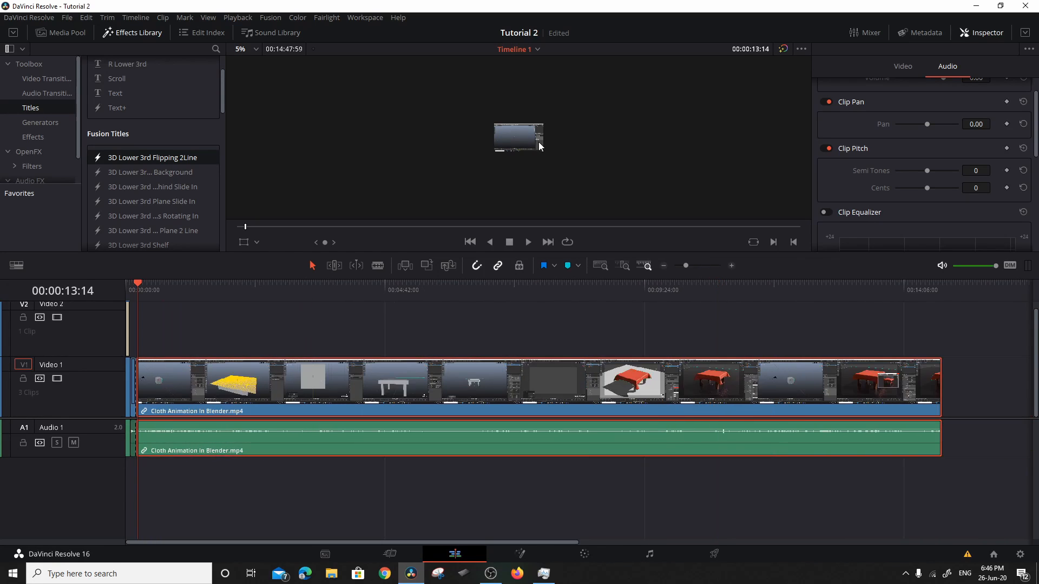
key(shift+z)
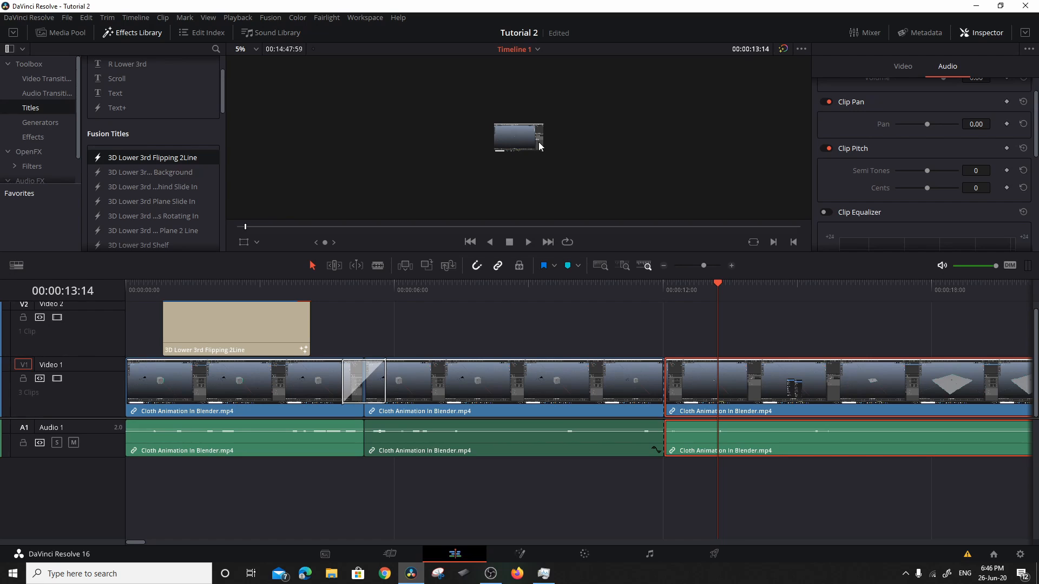
Step: Fit the picture to the viewer, place the playhead at 00:00:11:22 and redo the undone pitch reset
key(ctrl+z)
key(z)
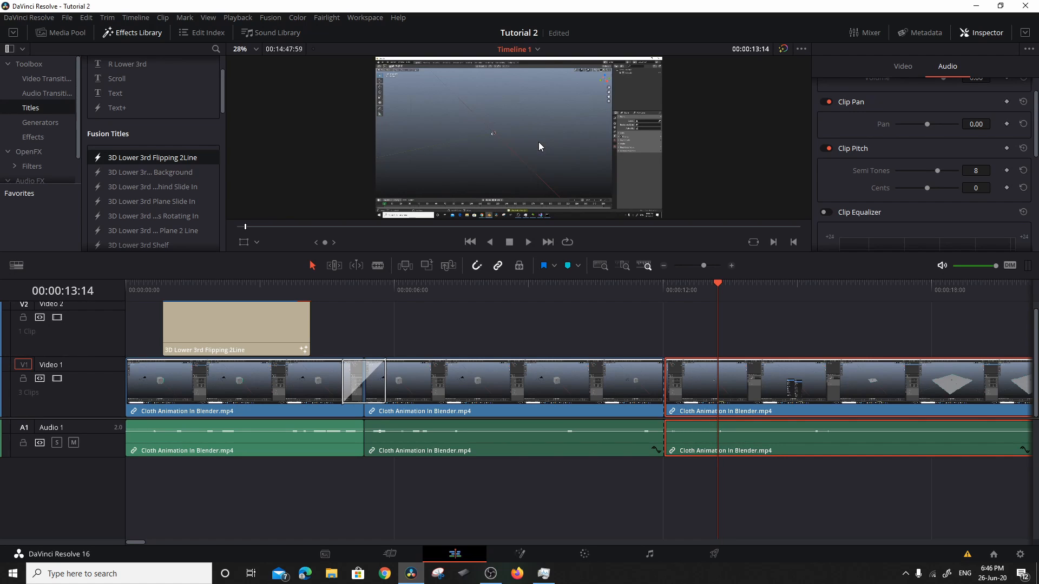
click(635, 298)
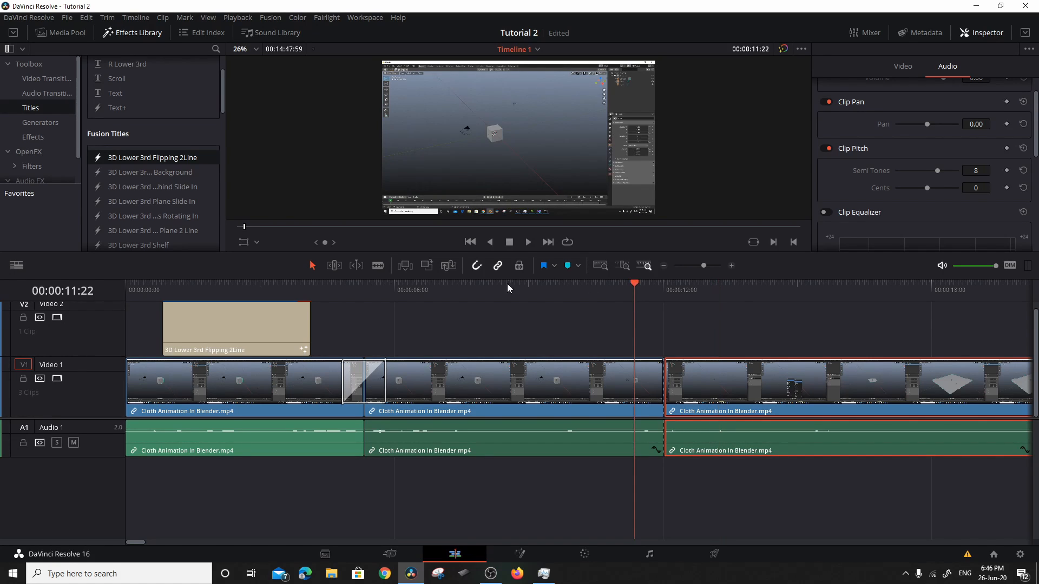
key(ctrl+shift+z)
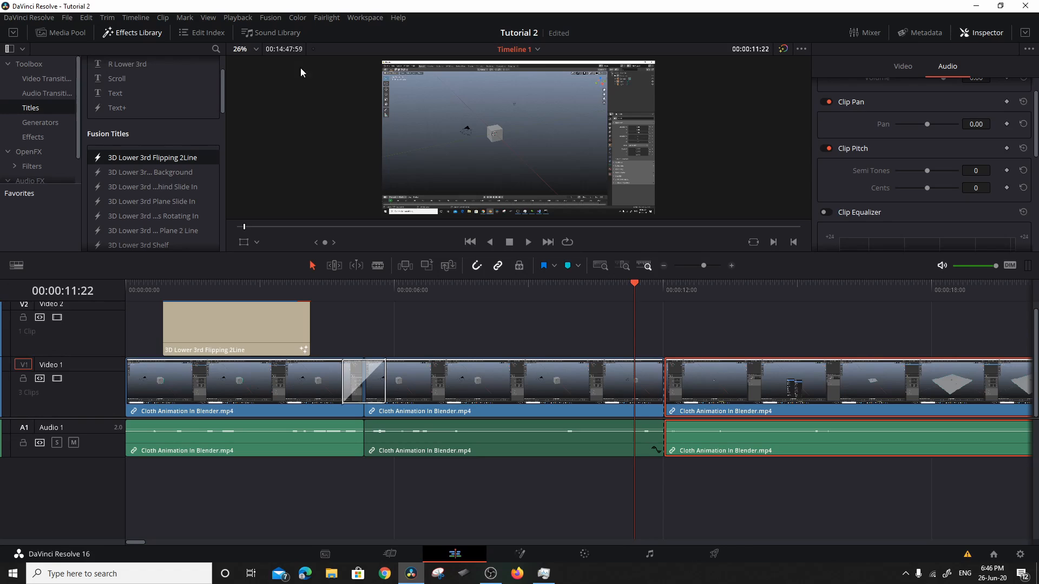
Step: Show the media pool and hide the Inspector so the source and timeline viewers appear together
click(65, 34)
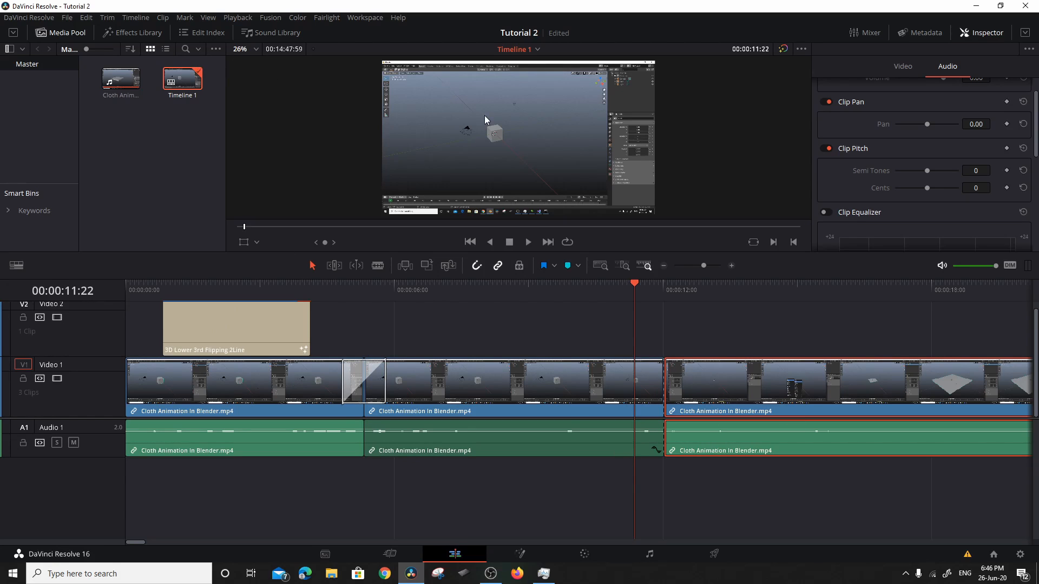
click(981, 33)
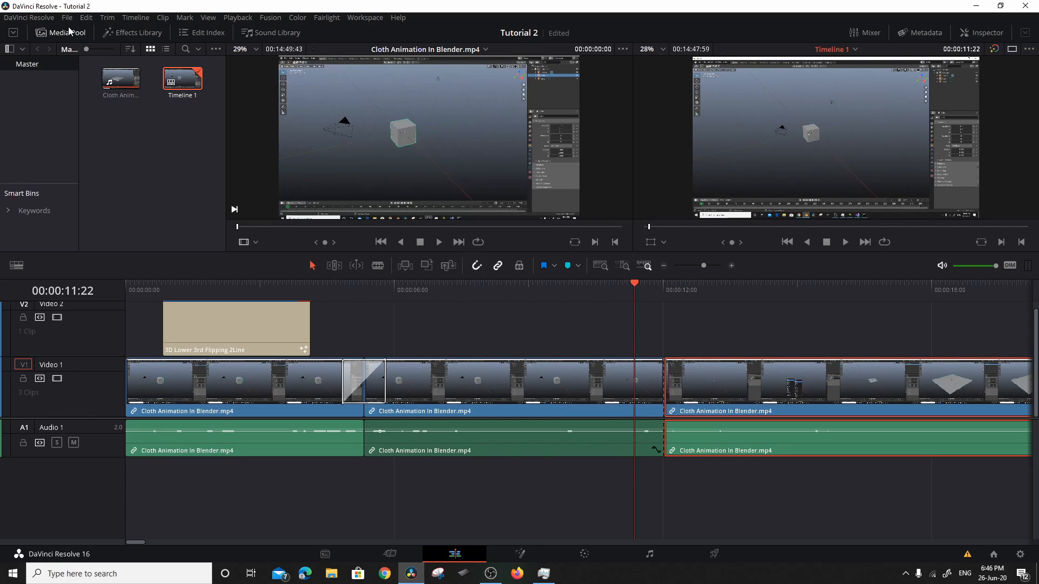
Step: Hide and restore the media pool's bin list, and expand the media pool to full height and back
click(10, 49)
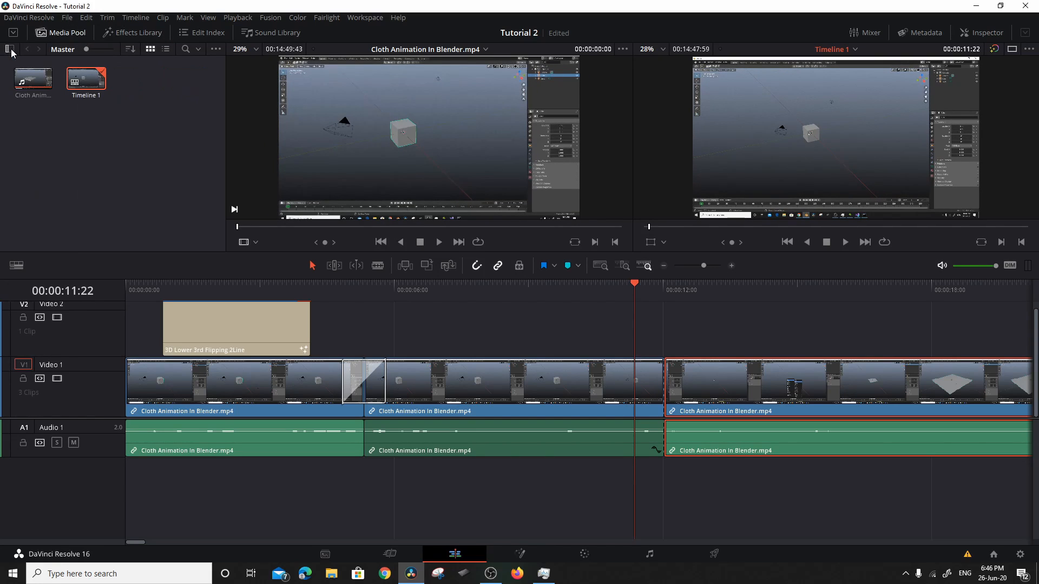
click(9, 49)
click(11, 35)
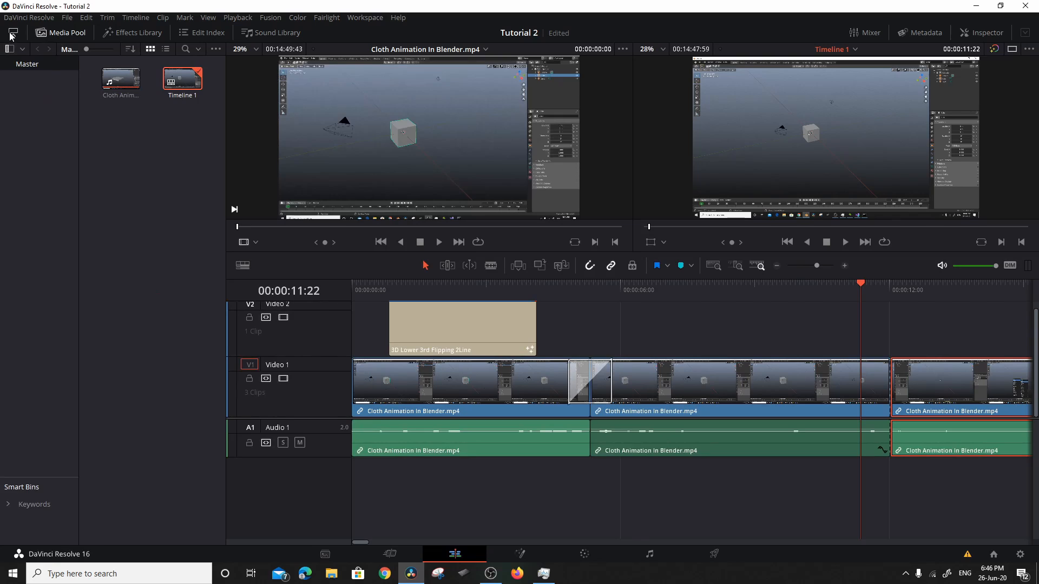
click(11, 35)
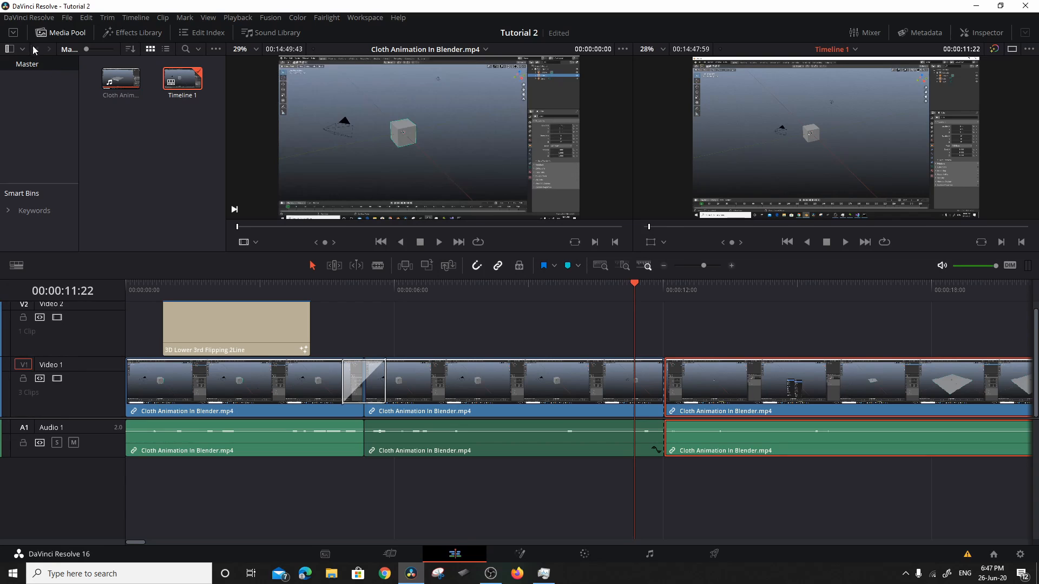
Step: View the Media page, return to the Edit page and place the playhead at 00:00:16:06
click(332, 554)
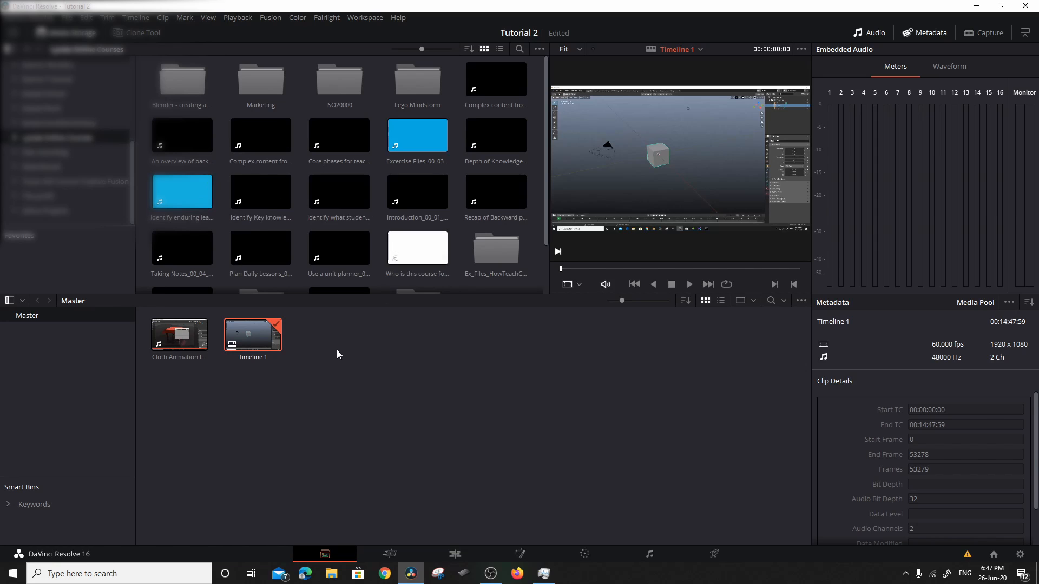
key(shift+4)
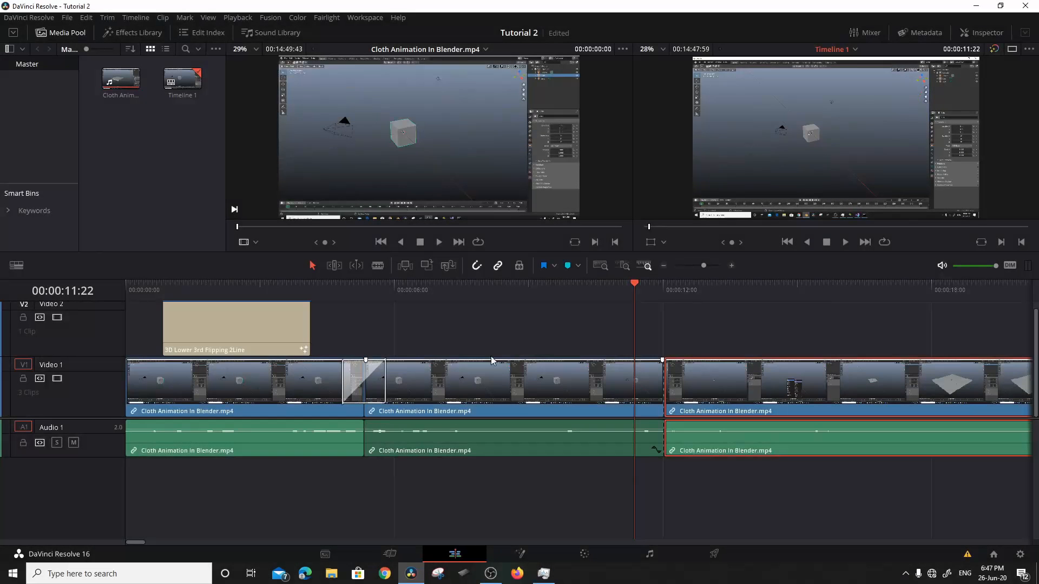
drag(632, 283, 846, 336)
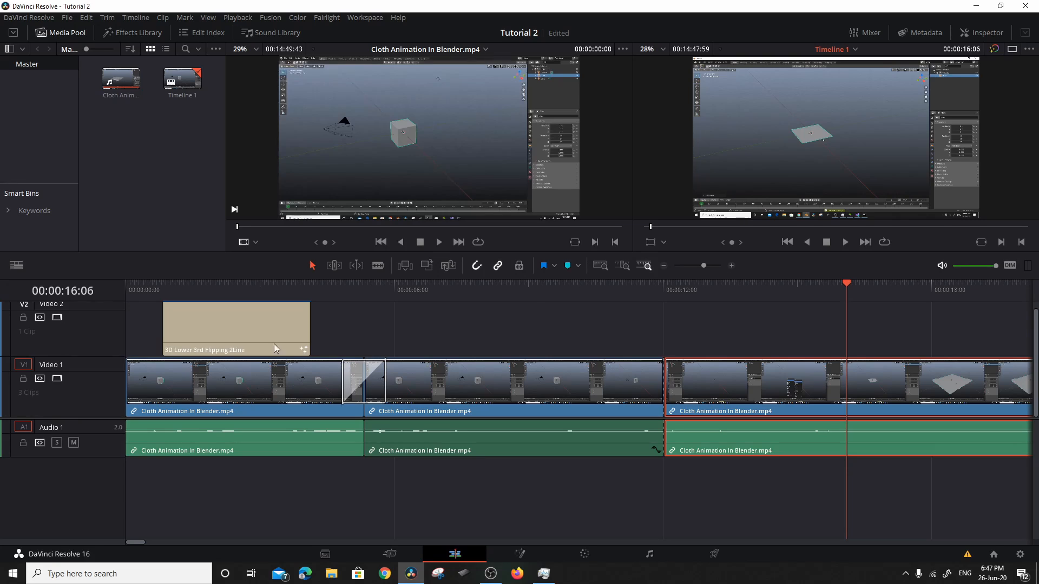
Step: Preview the timeline's second clip in the source viewer, and load the original Cloth Animation clip from the media pool
double_click(476, 388)
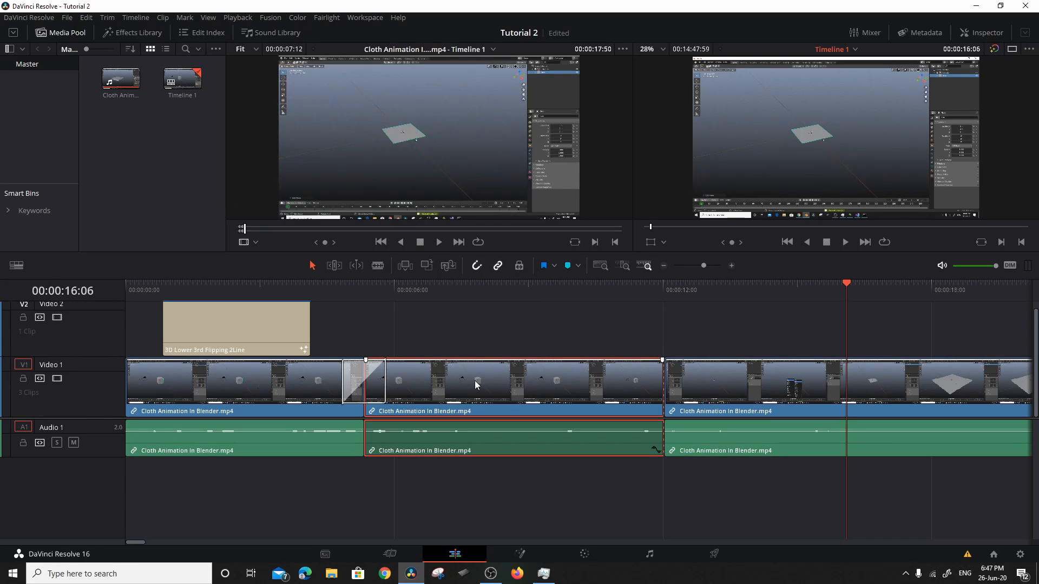
click(524, 406)
click(459, 167)
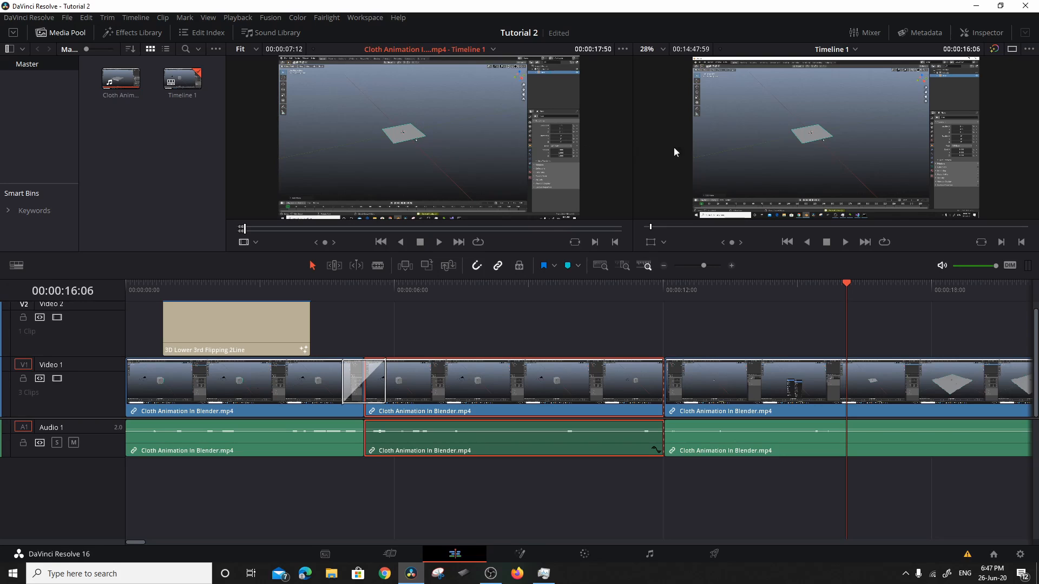
click(114, 81)
double_click(121, 91)
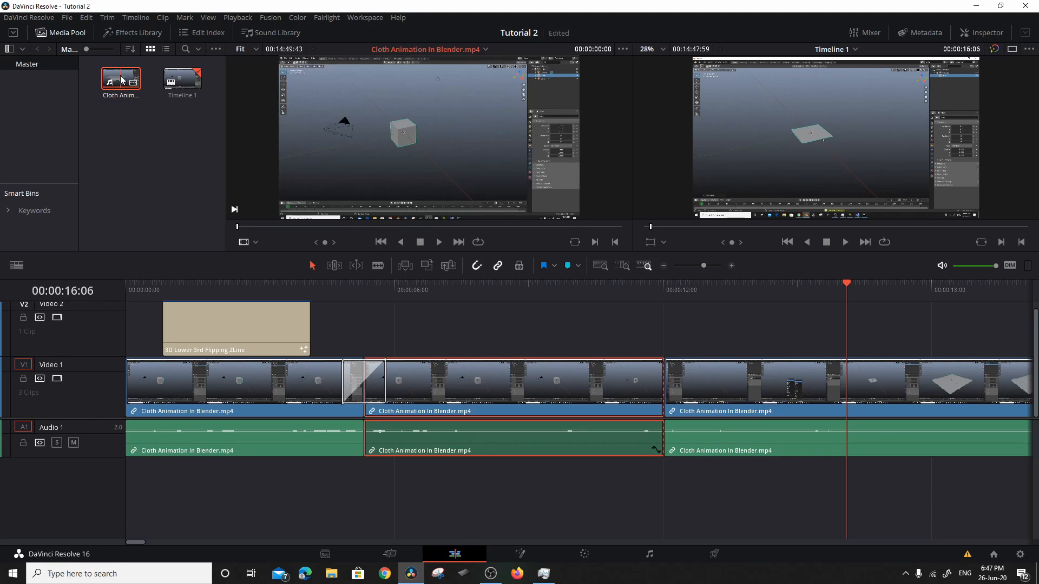
Step: Try overwriting the timeline from 00:00:16:06 with the Cloth Animation clip and undo the edit
drag(120, 78, 969, 171)
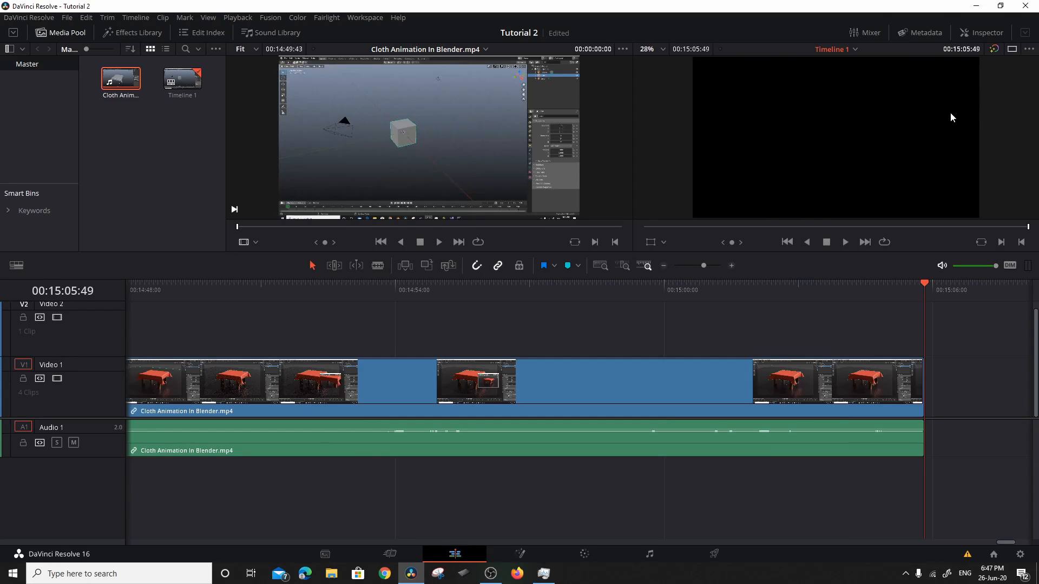
key(ctrl+z)
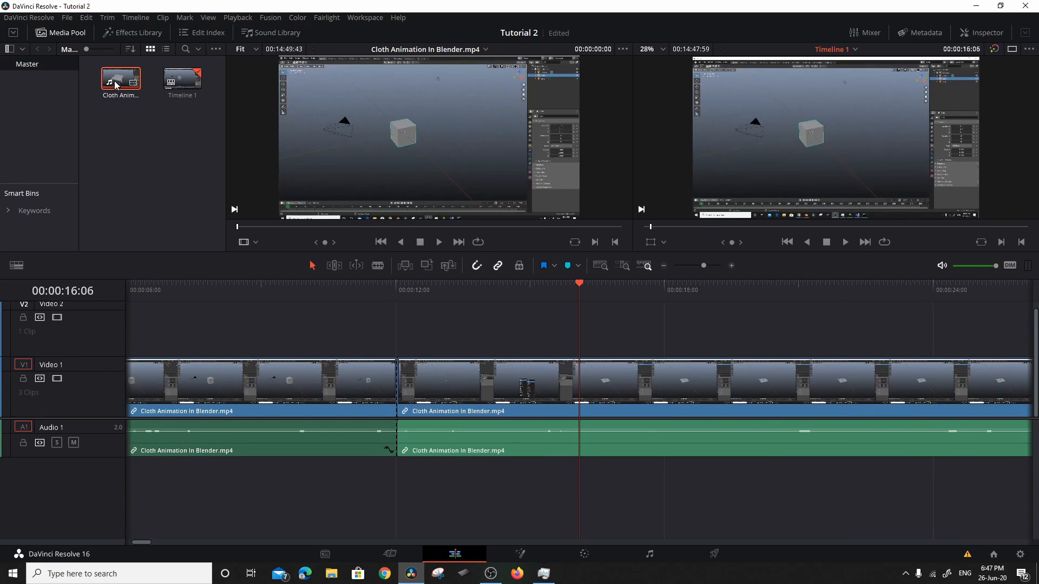
Step: Try inserting the Cloth Animation clip at 00:00:16:06, check the footage before the resulting join and undo the insert
drag(120, 82, 972, 68)
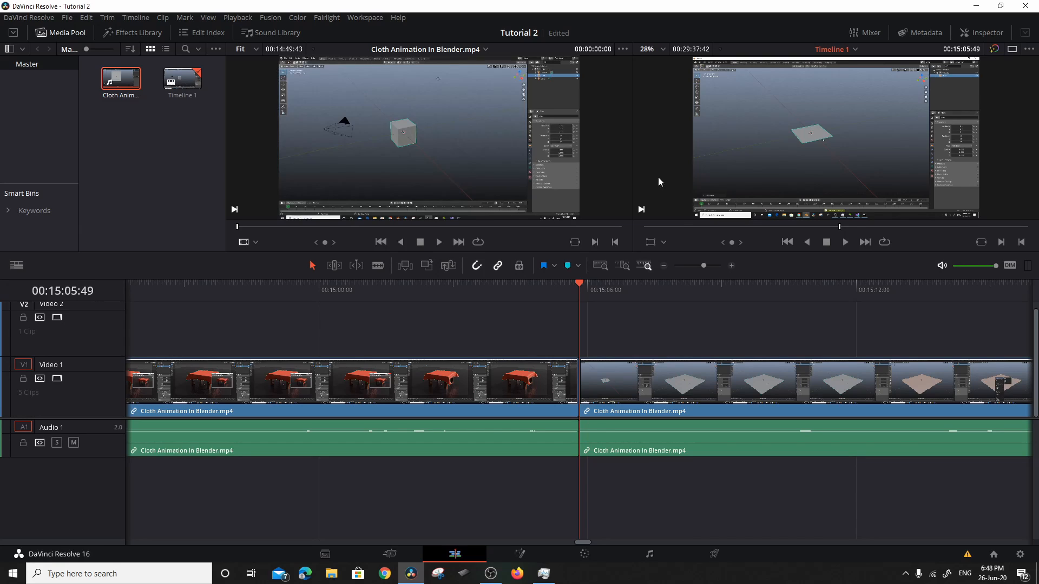
drag(564, 291, 384, 347)
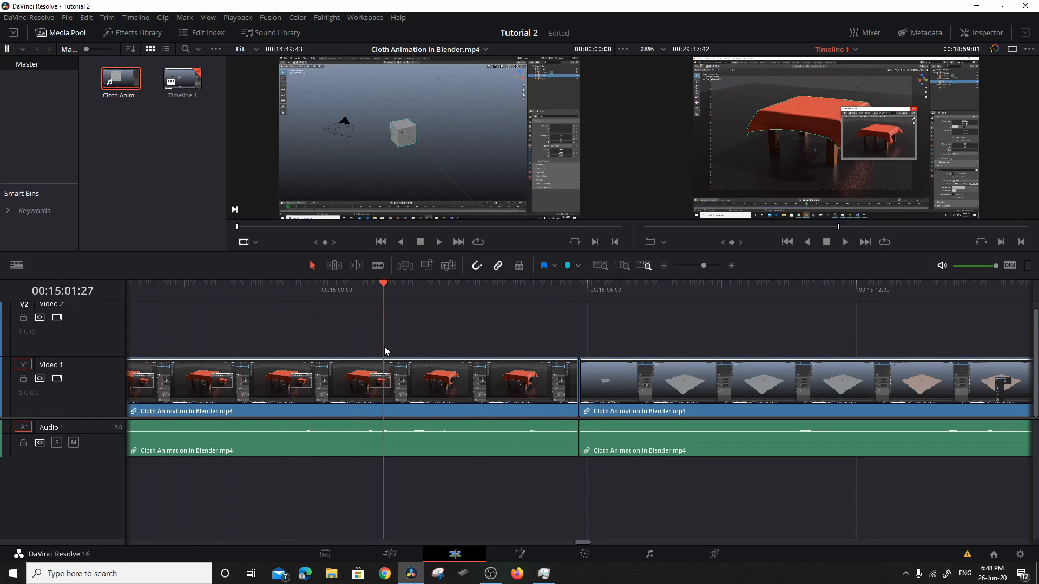
key(ctrl+z)
key(ctrl+z)
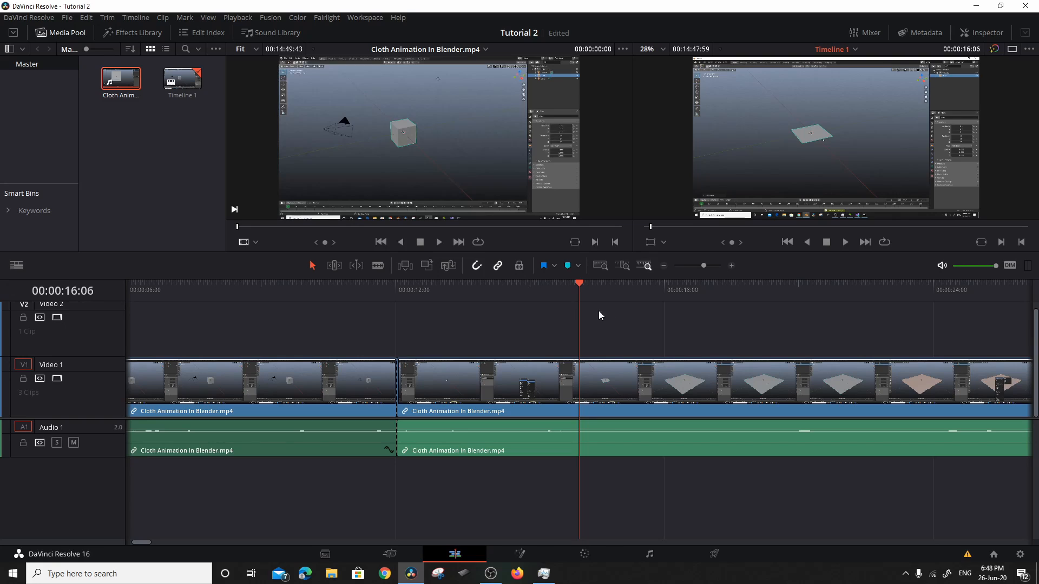
Step: Return the playhead to the start of the timeline and place it at 00:00:06:23
drag(579, 284, 66, 351)
right_click(66, 352)
click(411, 295)
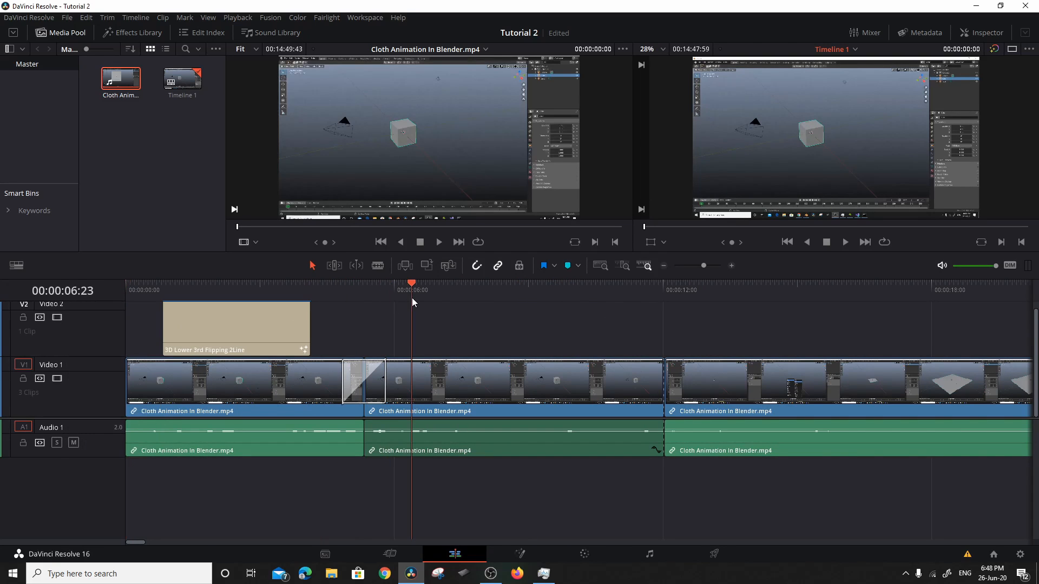